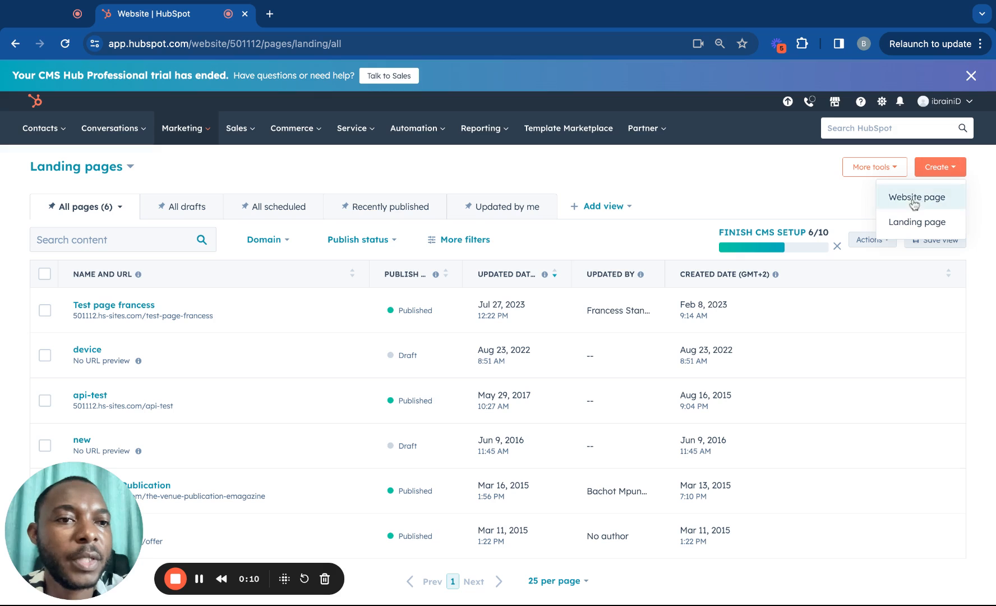
Create a new landing page named 'eBook Landing Page' on the 501112.hs-sites.com website.
left_click(886, 171)
left_click(931, 167)
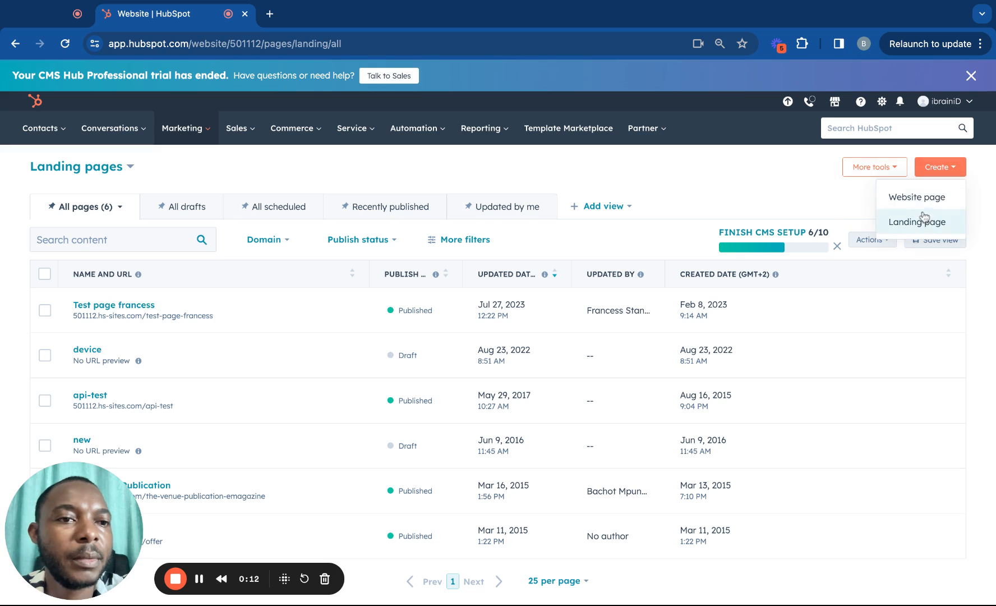
left_click(918, 221)
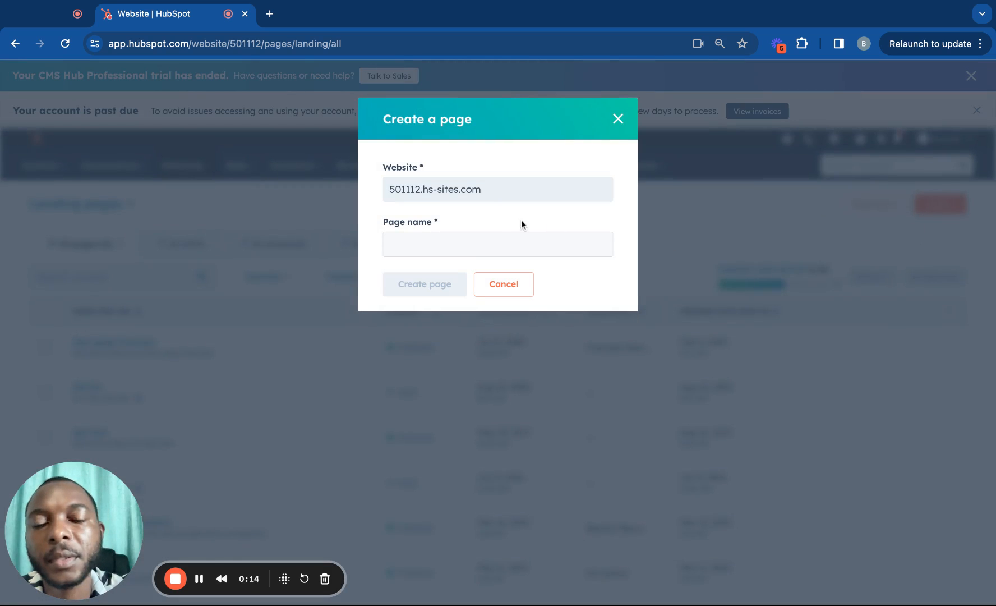
left_click(485, 254)
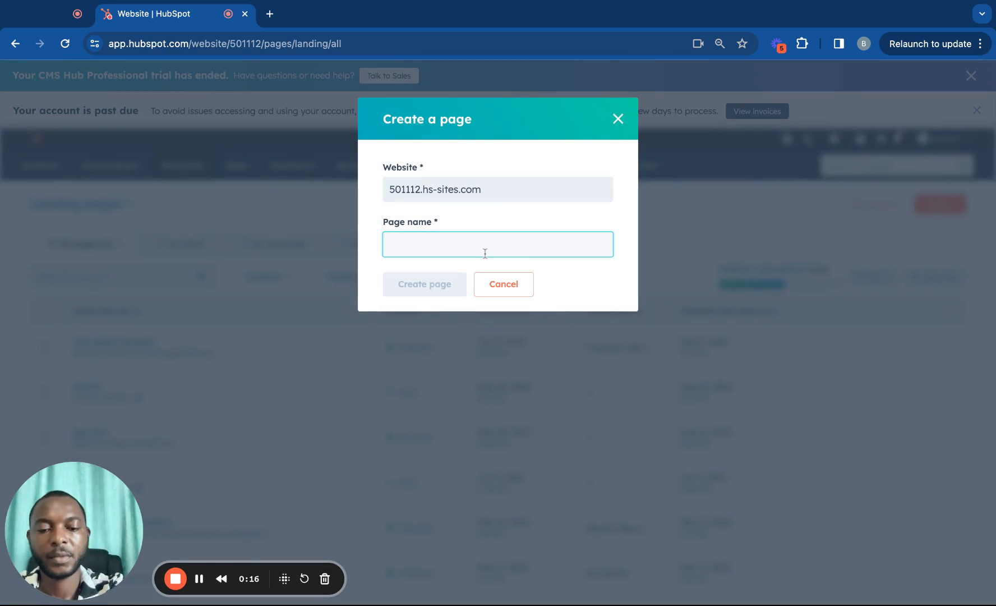
type("Test One Landing Pag")
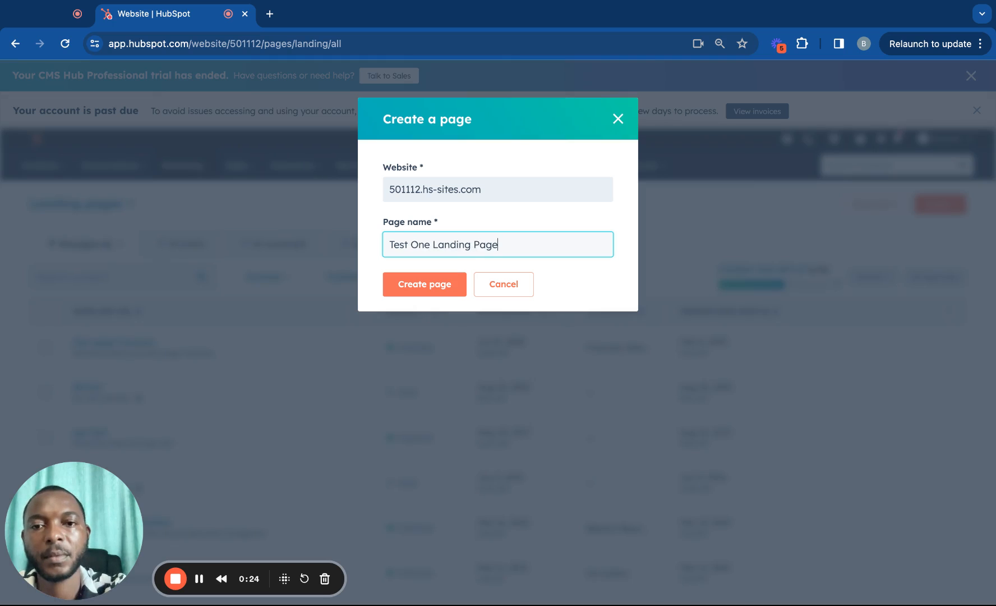
type("e")
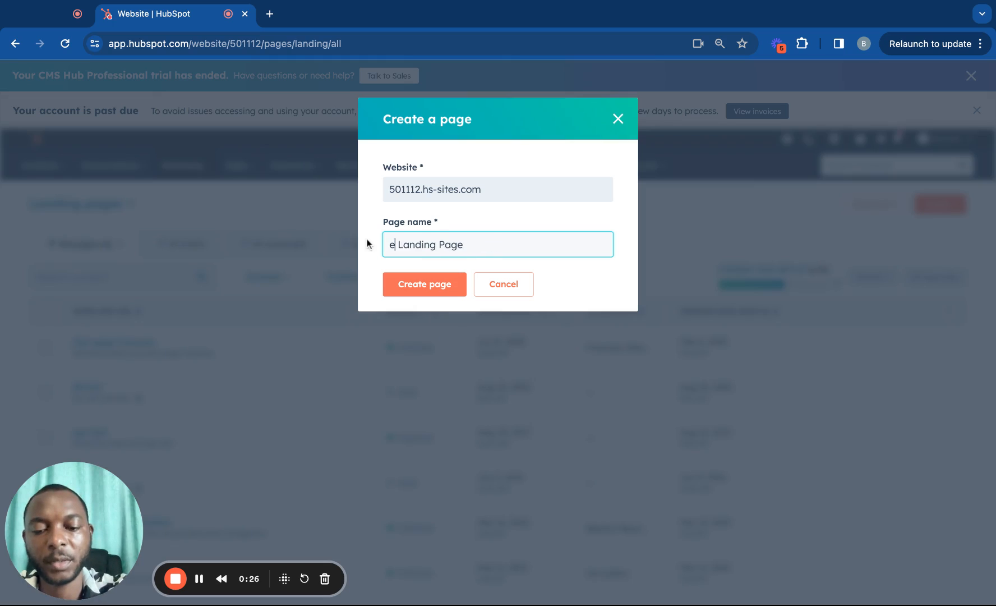
left_click(390, 291)
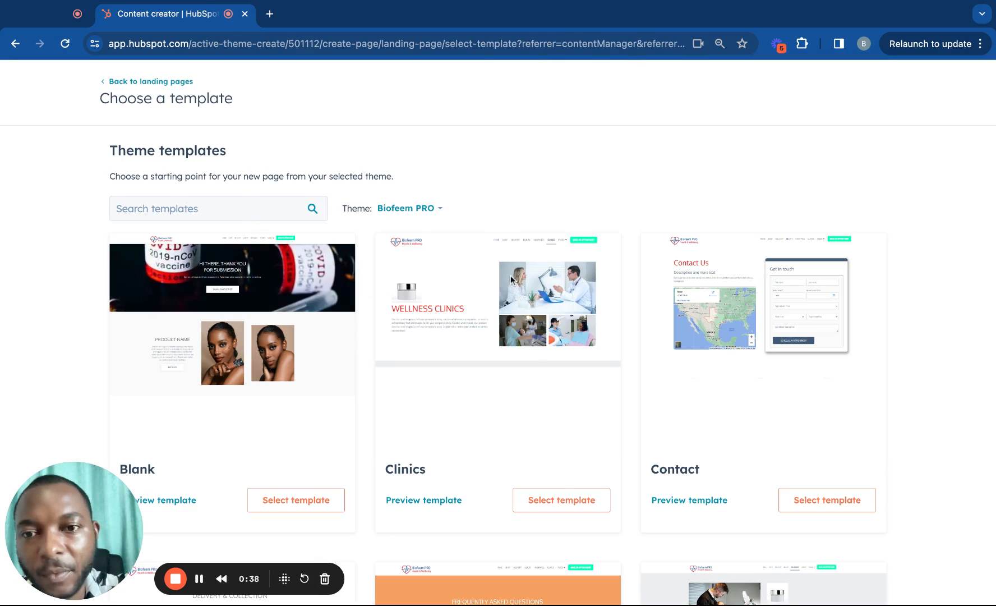
Search the templates, then build the page from the Blank Biofeem PRO template.
left_click(273, 209)
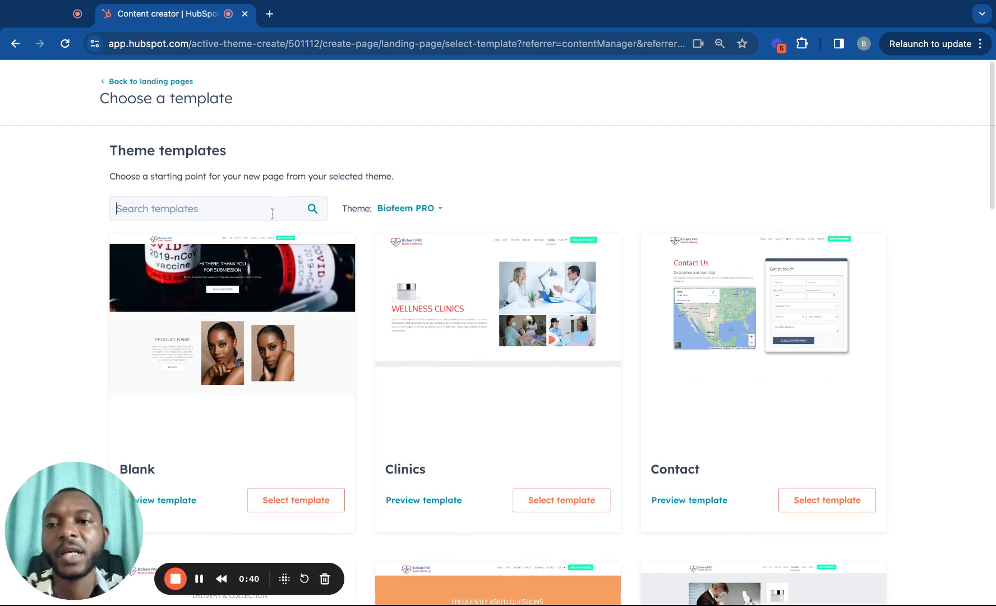
type("lma")
key("BackSpace")
key("BackSpace")
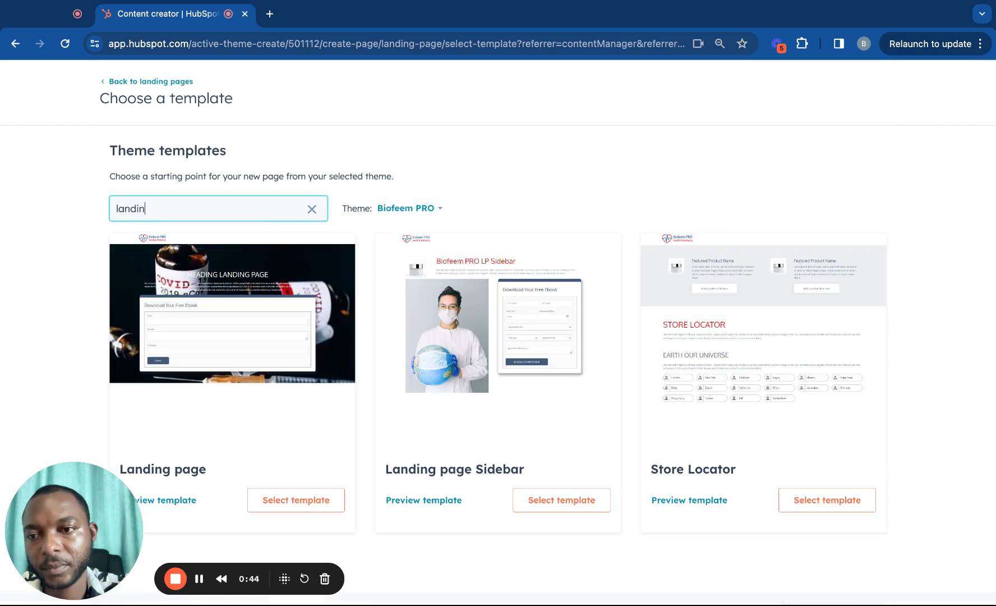
scroll(253, 342, "down", 2)
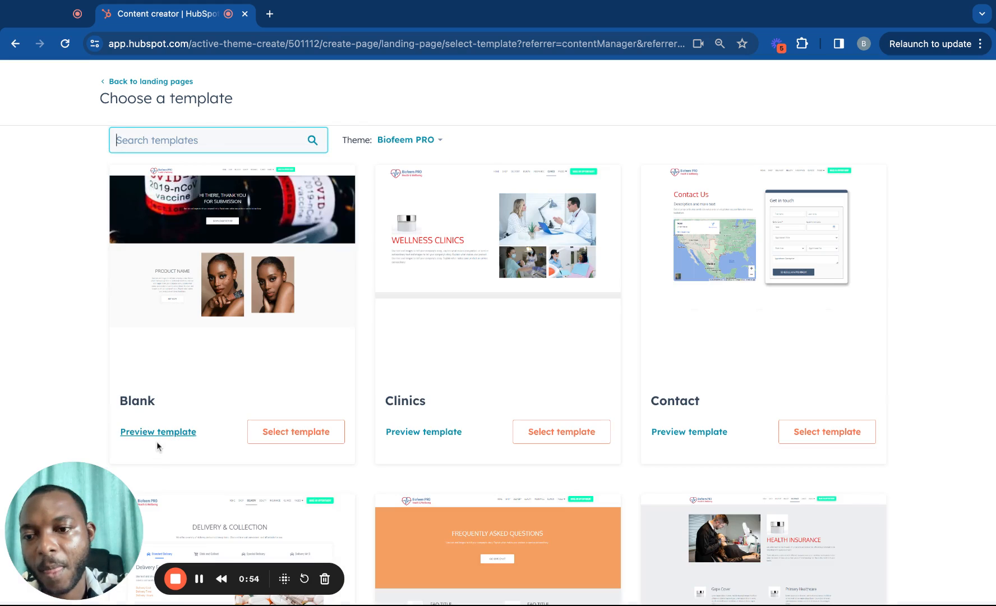
left_click(282, 440)
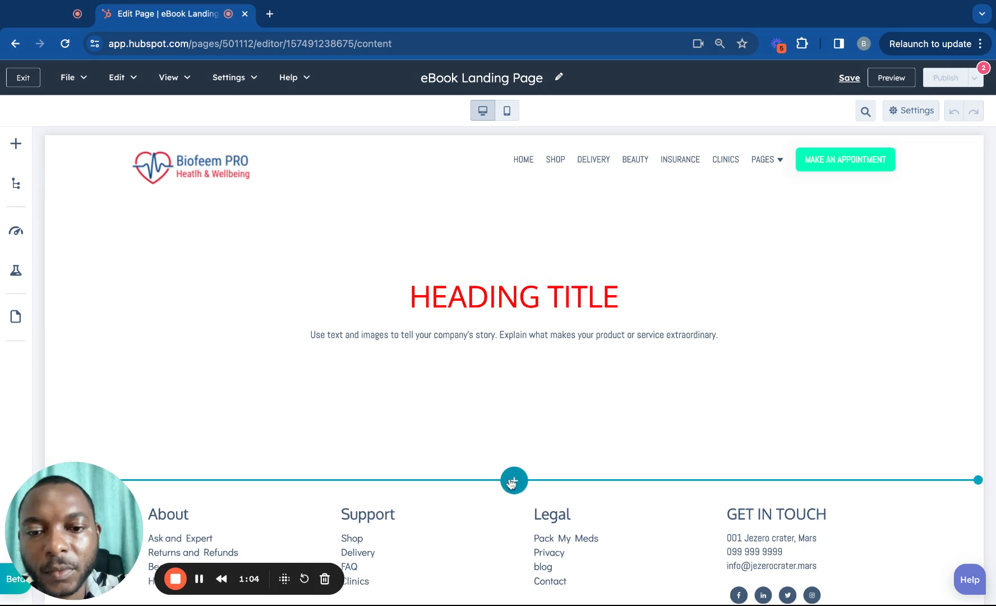
Drag the two-column layout '2' below the heading section and select its left column.
left_click(514, 480)
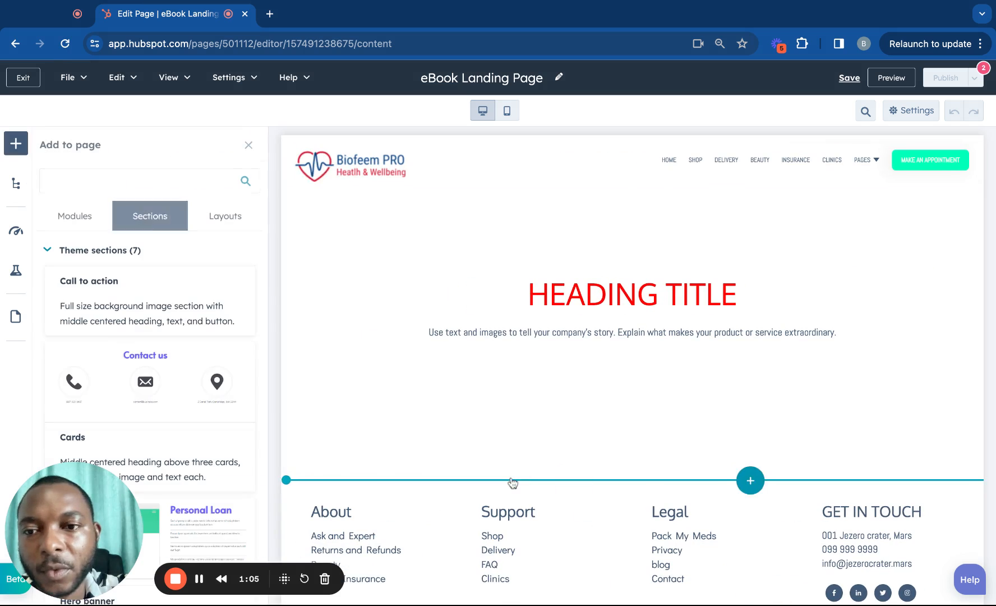
left_click(209, 221)
left_click_drag(149, 278, 400, 438)
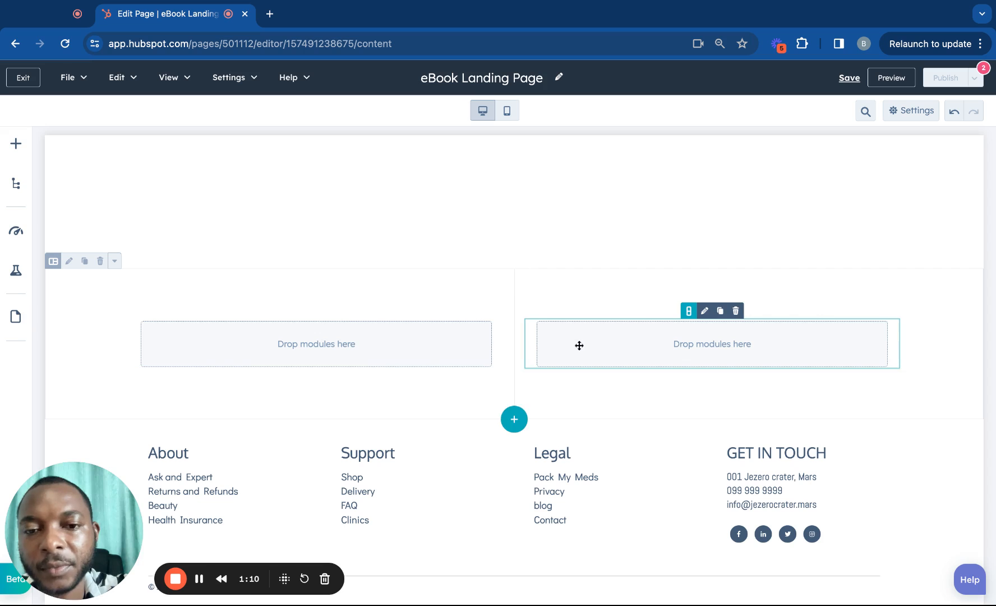
left_click(397, 357)
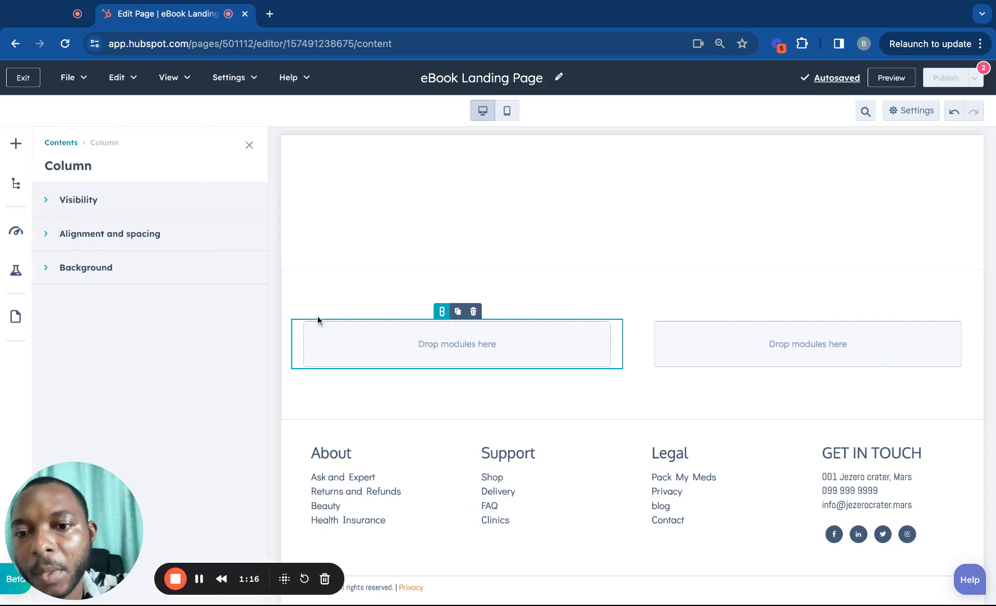
Search modules for 'form' and drop the Form module into the right column.
left_click(15, 183)
left_click(15, 144)
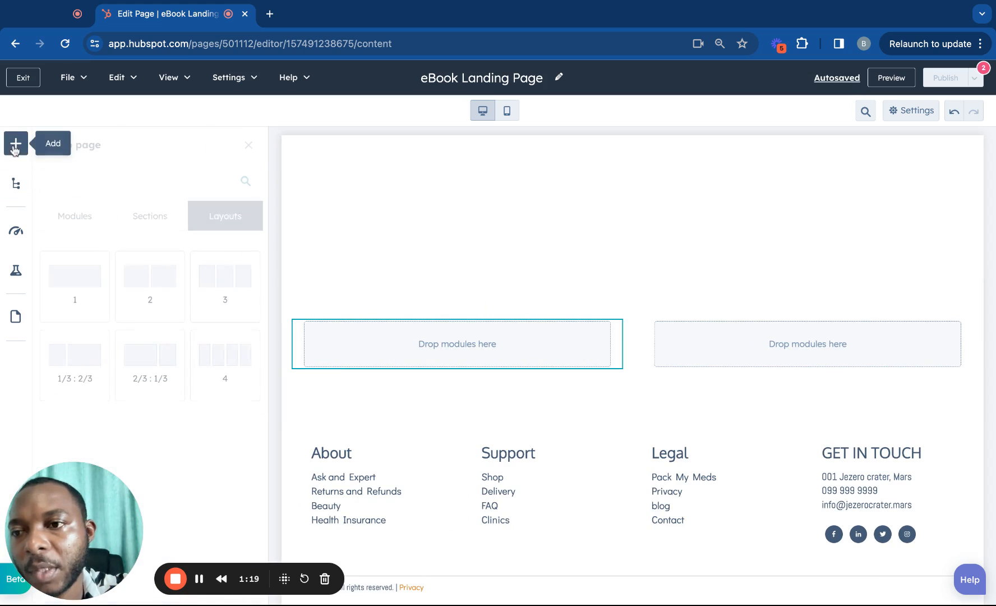
left_click(84, 216)
left_click(88, 175)
type("form")
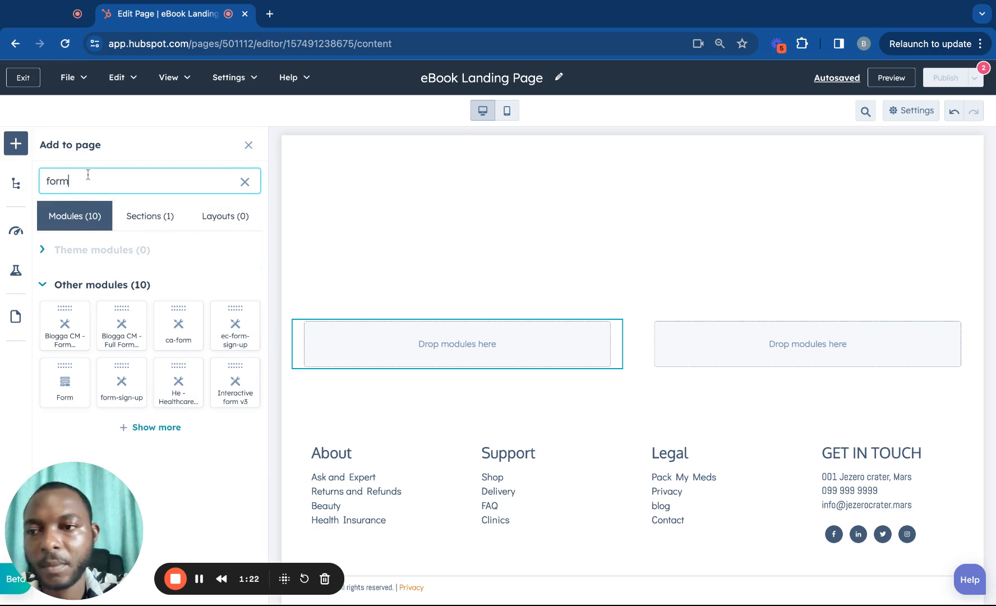
left_click_drag(65, 382, 808, 344)
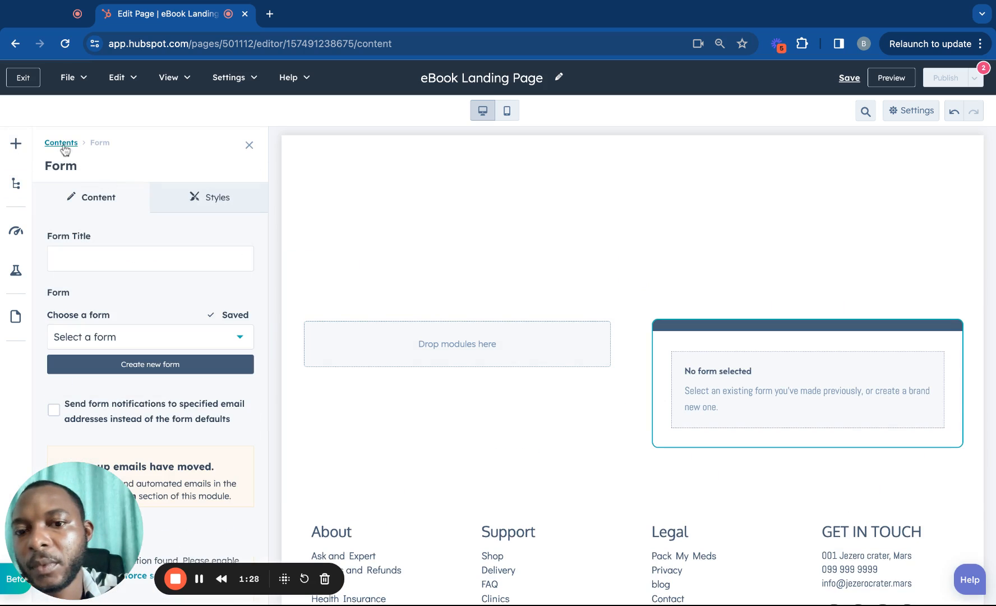
Search the modules for 'rich text'.
left_click(62, 144)
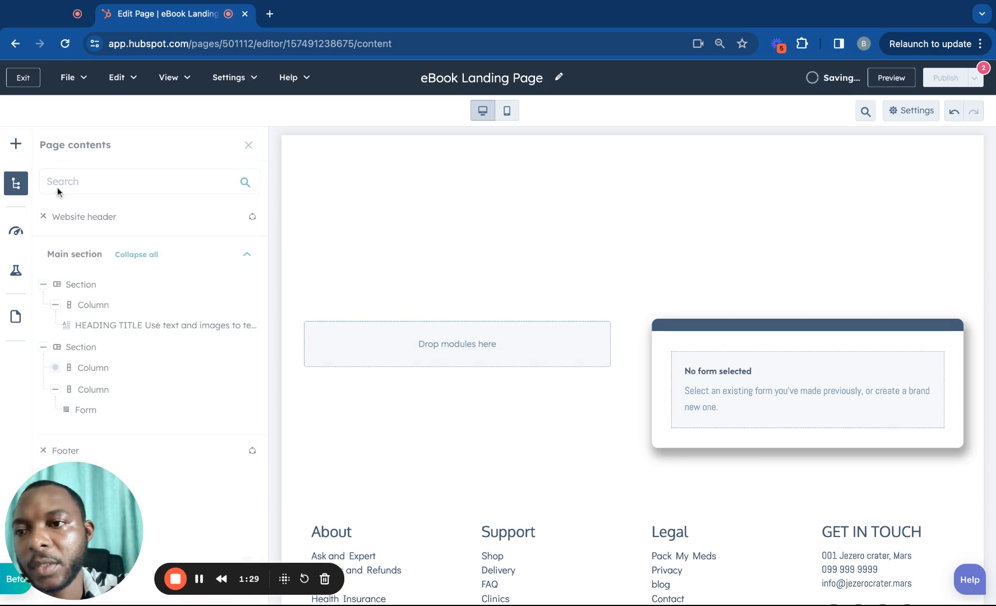
left_click(16, 144)
left_click(87, 178)
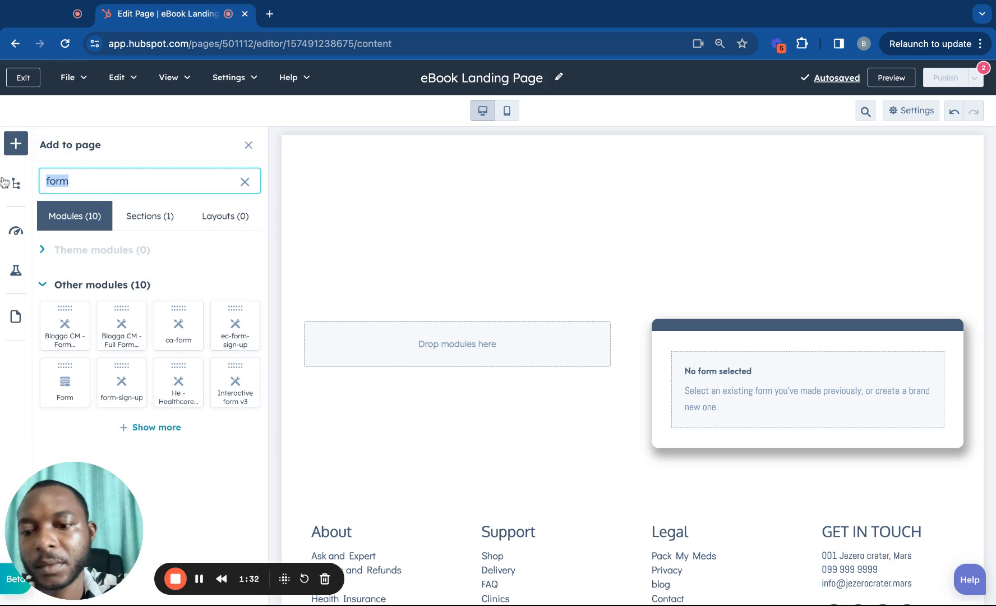
type("rich")
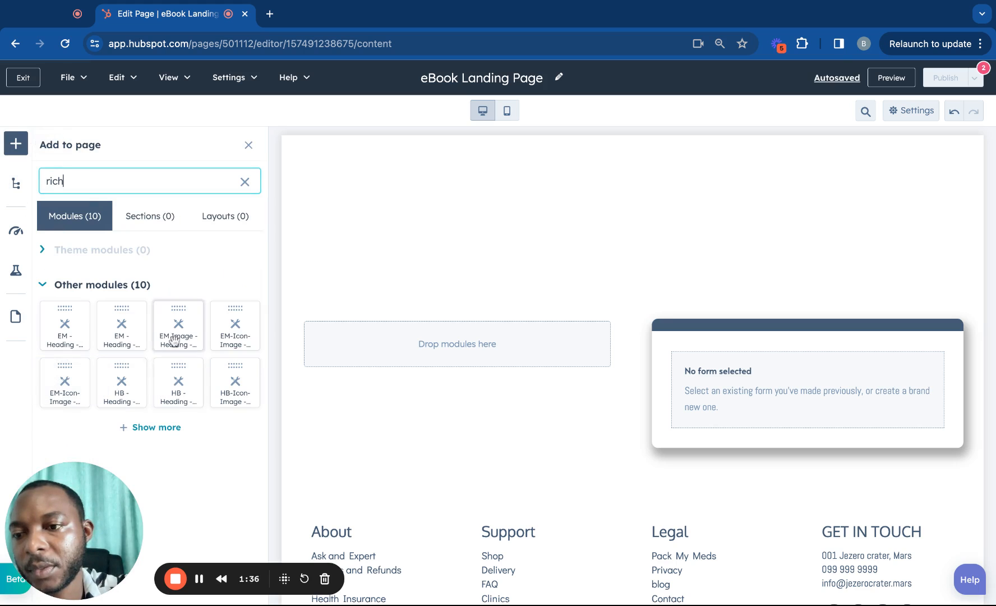
type(" text")
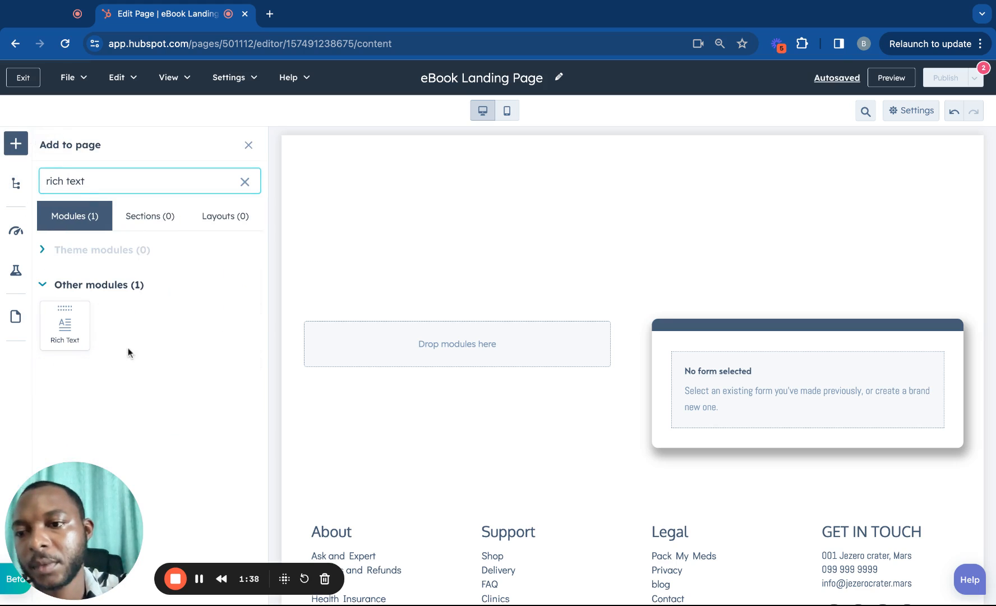
Drop a Rich Text module into the left column and change its heading to EBOOK DOWNLOAD.
left_click_drag(64, 310, 461, 329)
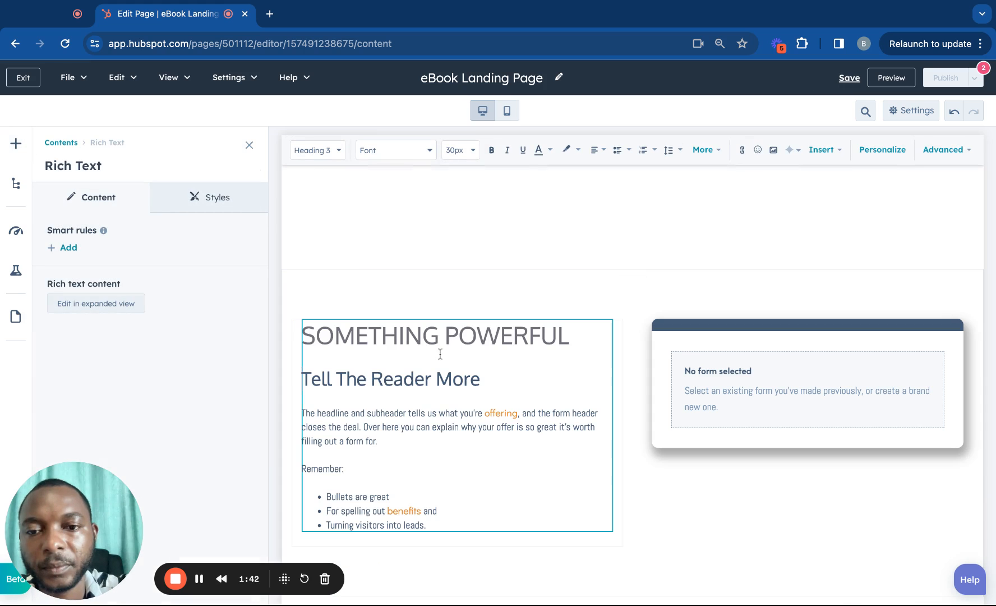
left_click_drag(559, 328, 368, 335)
left_click(480, 339)
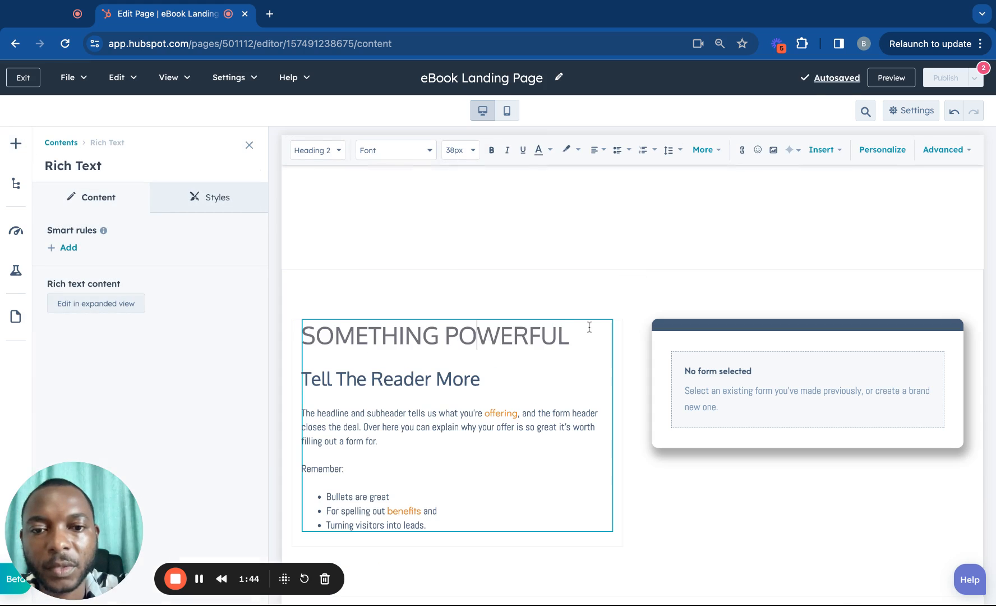
left_click_drag(586, 328, 381, 334)
key("shift+Left")
key("shift+Left")
key("shift+Left")
key("shift+Left")
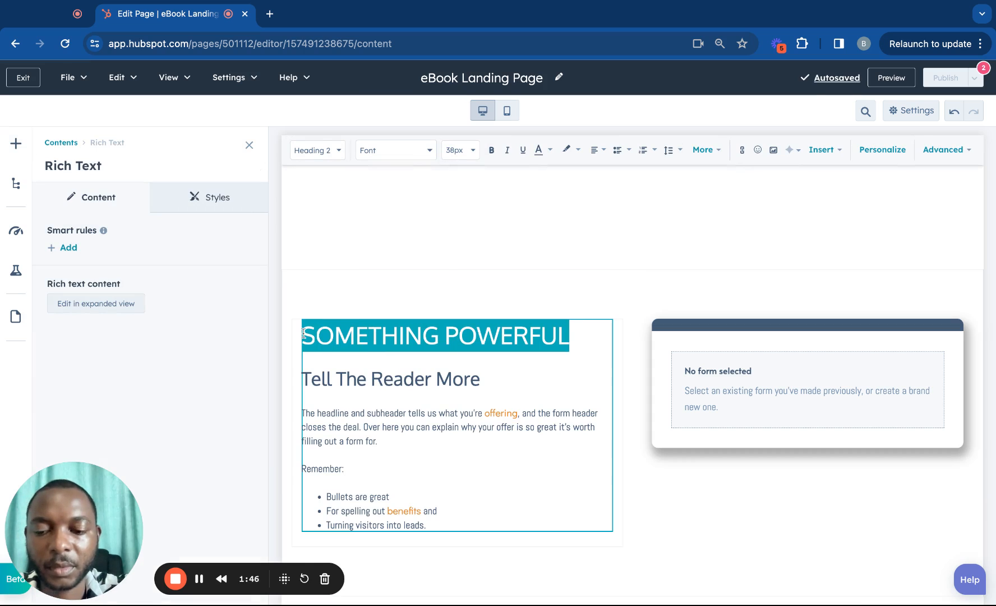
type("EBOOK DOWNLOAD")
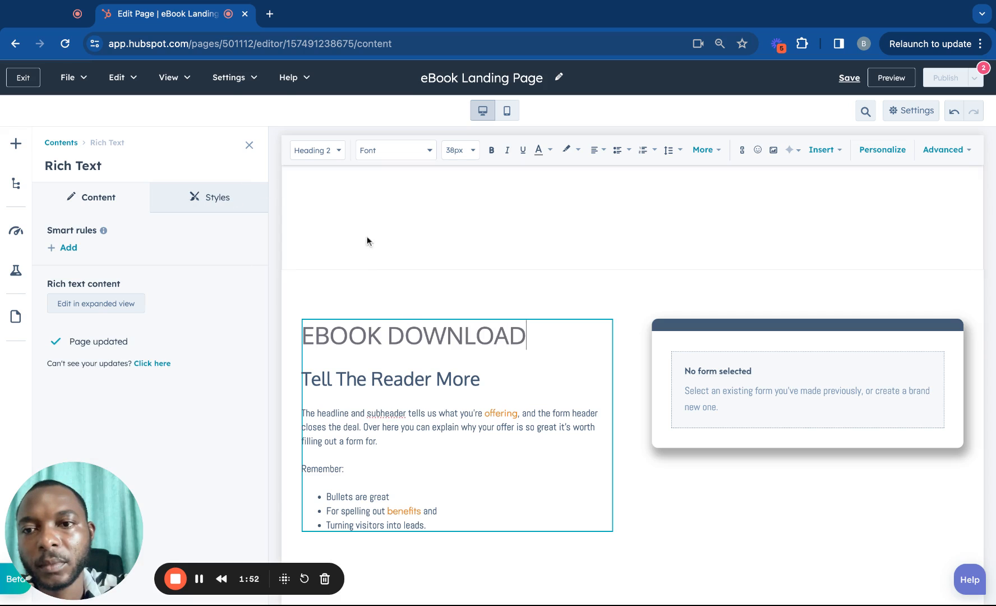
left_click(249, 146)
Delete the placeholder HEADING TITLE section through Page contents.
scroll(407, 343, "down", 3)
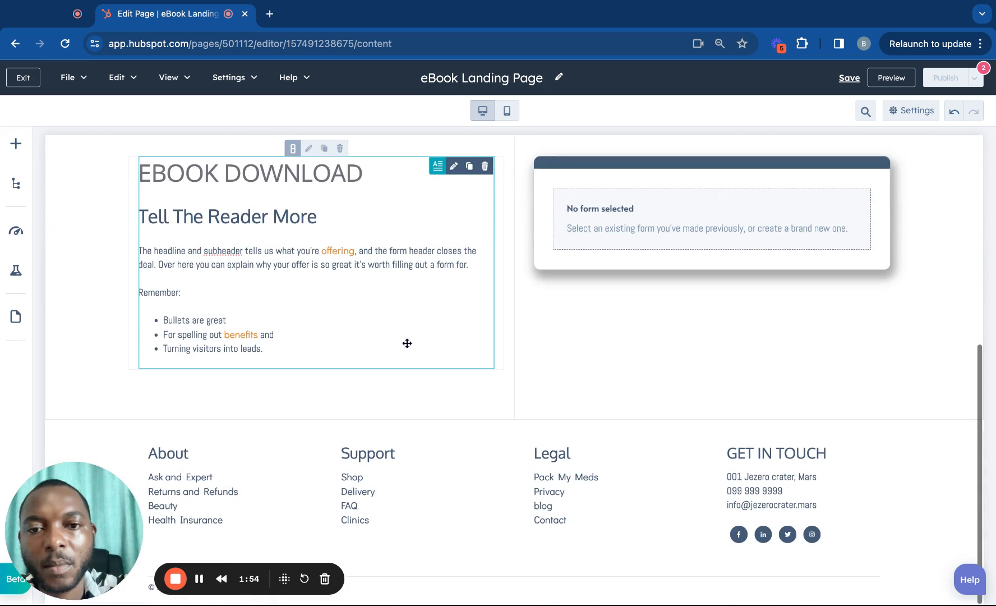
scroll(407, 342, "up", 6)
scroll(484, 263, "down", 3)
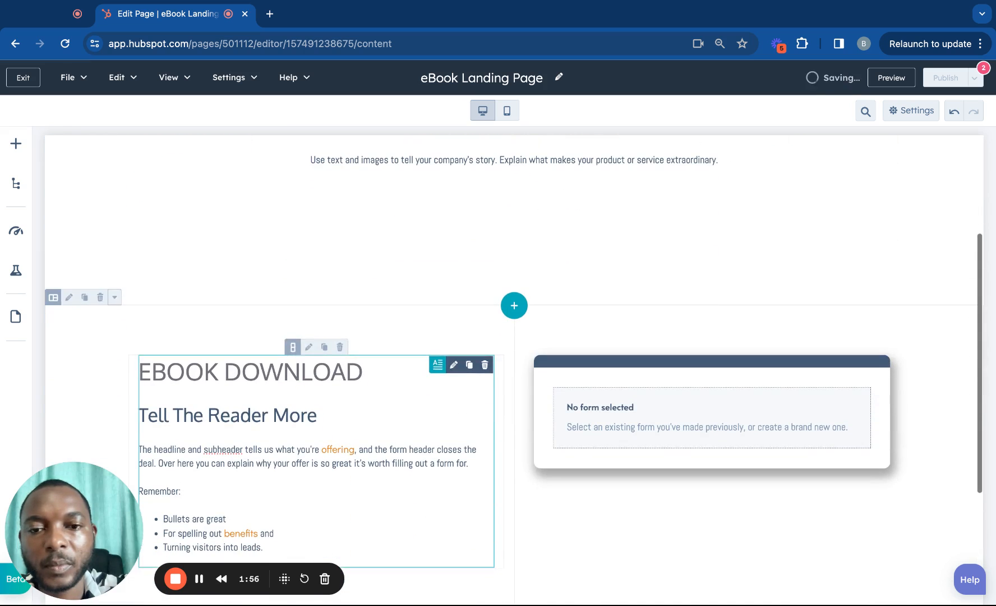
scroll(485, 263, "up", 3)
scroll(476, 287, "down", 3)
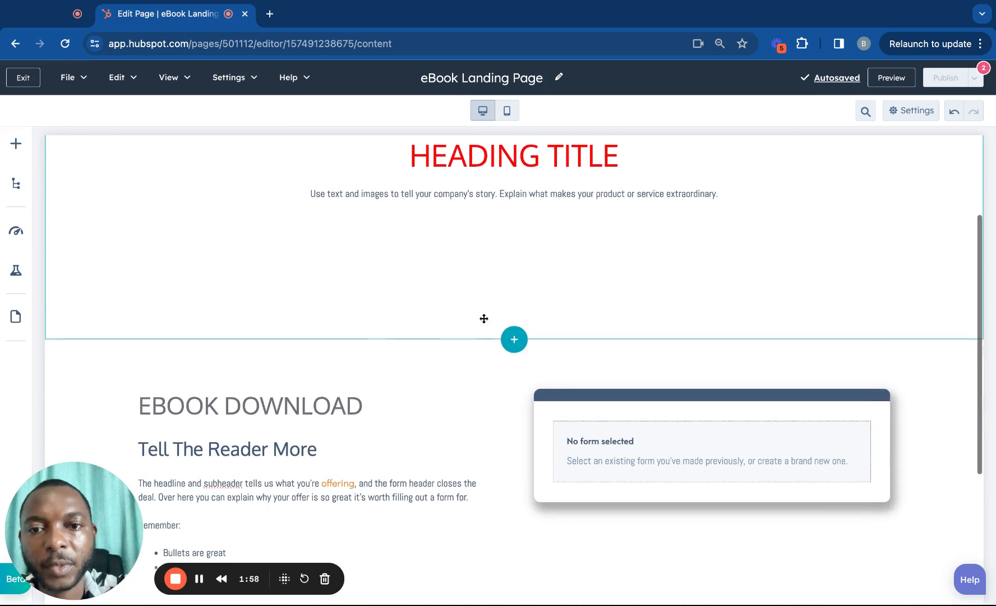
scroll(272, 230, "up", 3)
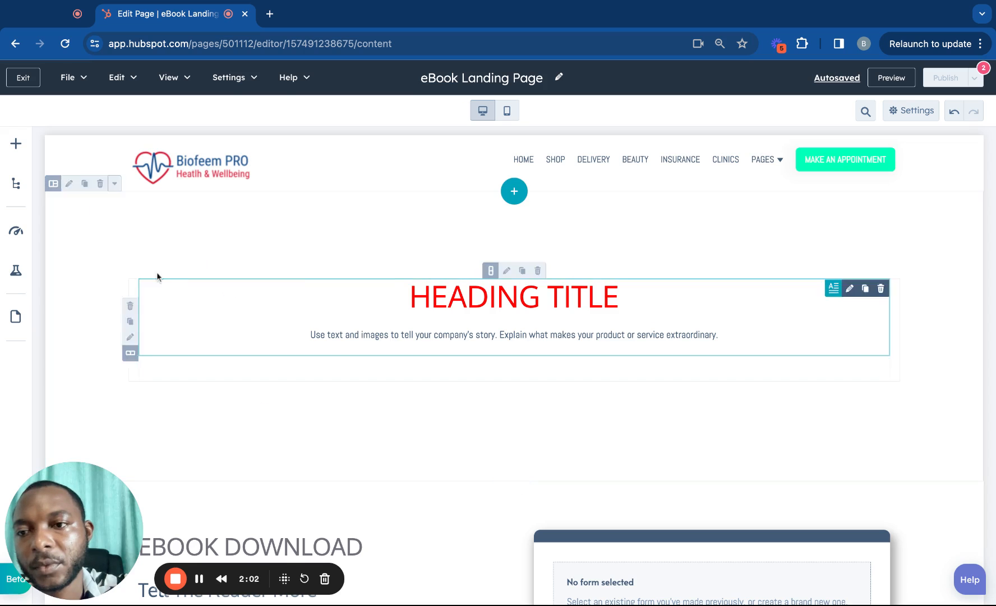
left_click(73, 227)
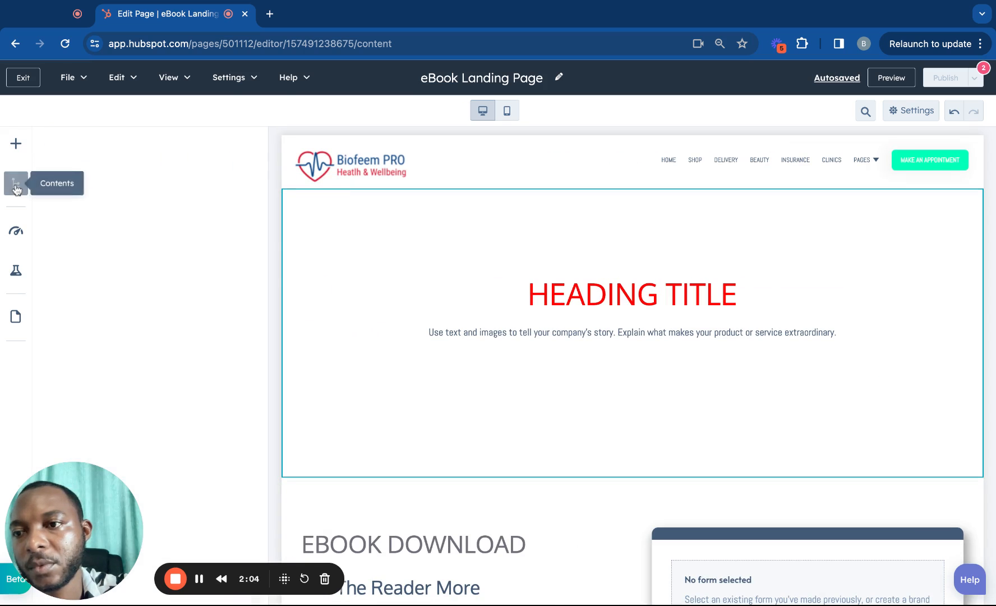
left_click(16, 183)
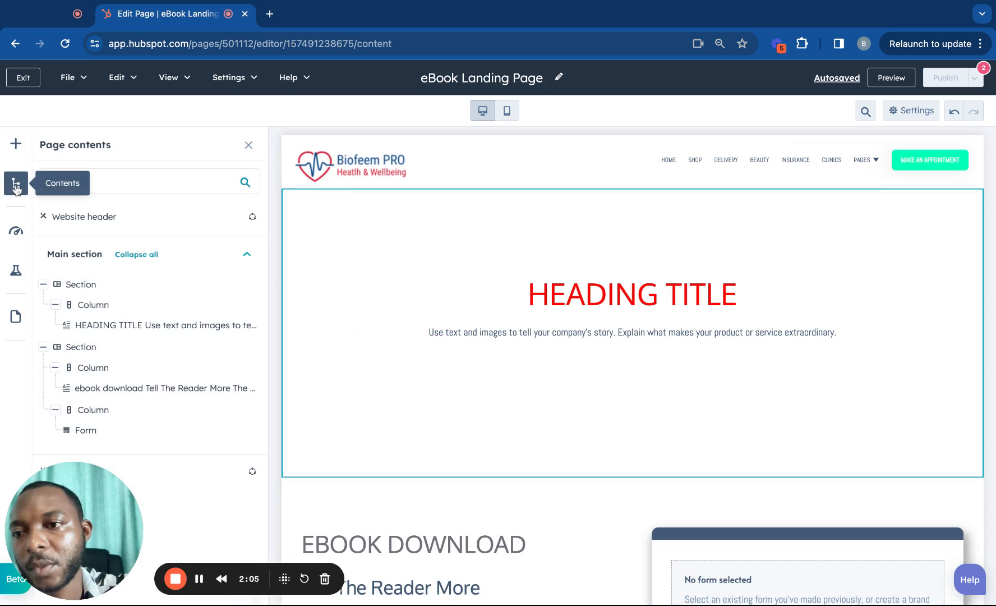
left_click(252, 285)
left_click(255, 404)
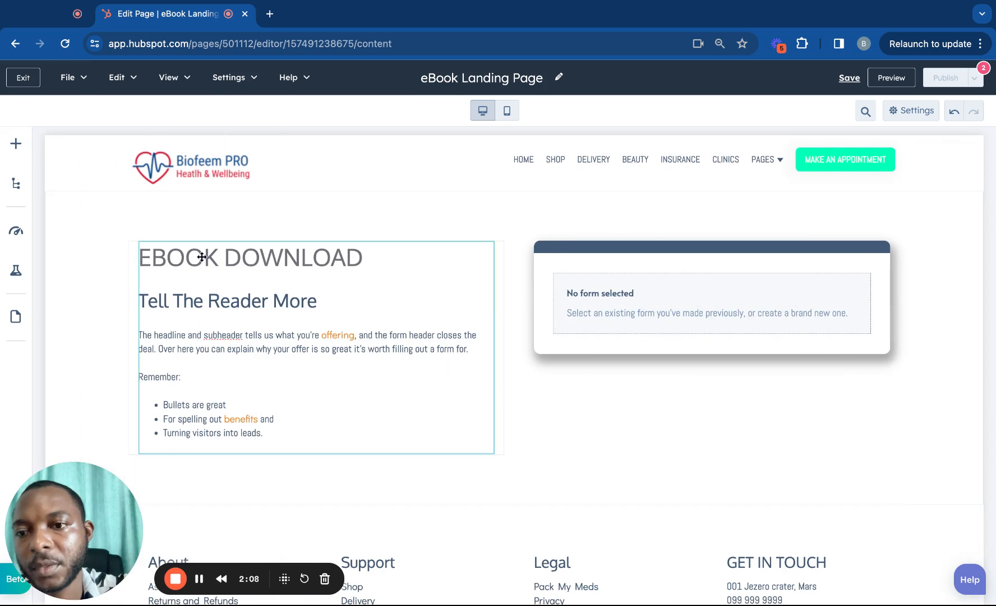
Dismiss the Redirect Error notice and open the form module's settings.
scroll(249, 306, "down", 4)
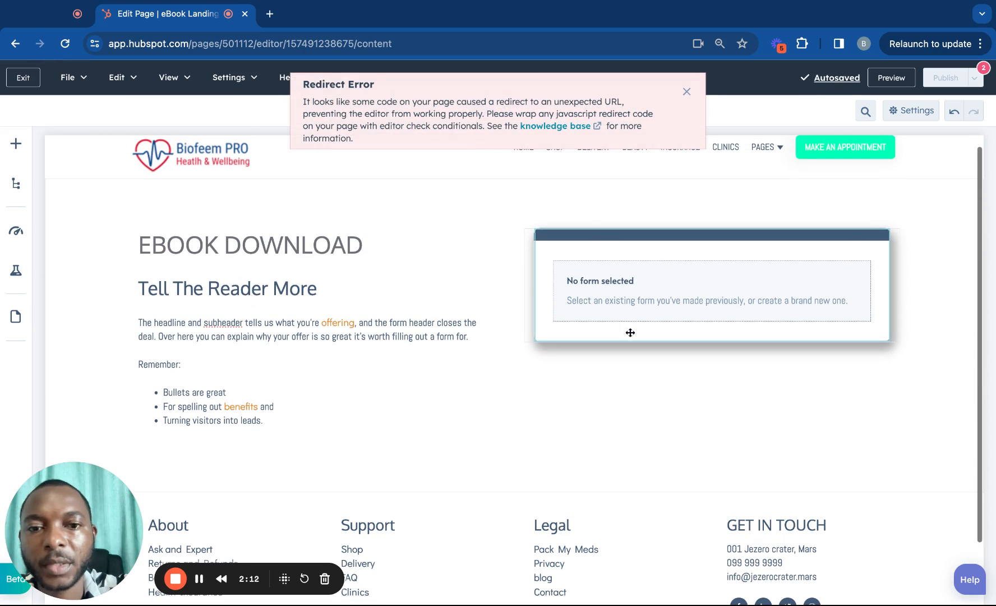
left_click(688, 93)
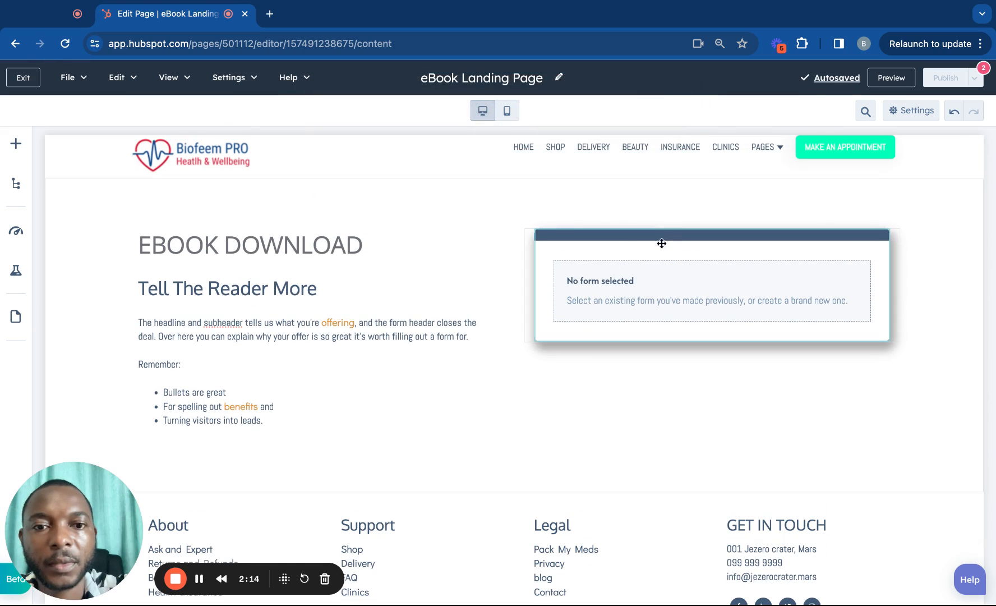
left_click(645, 304)
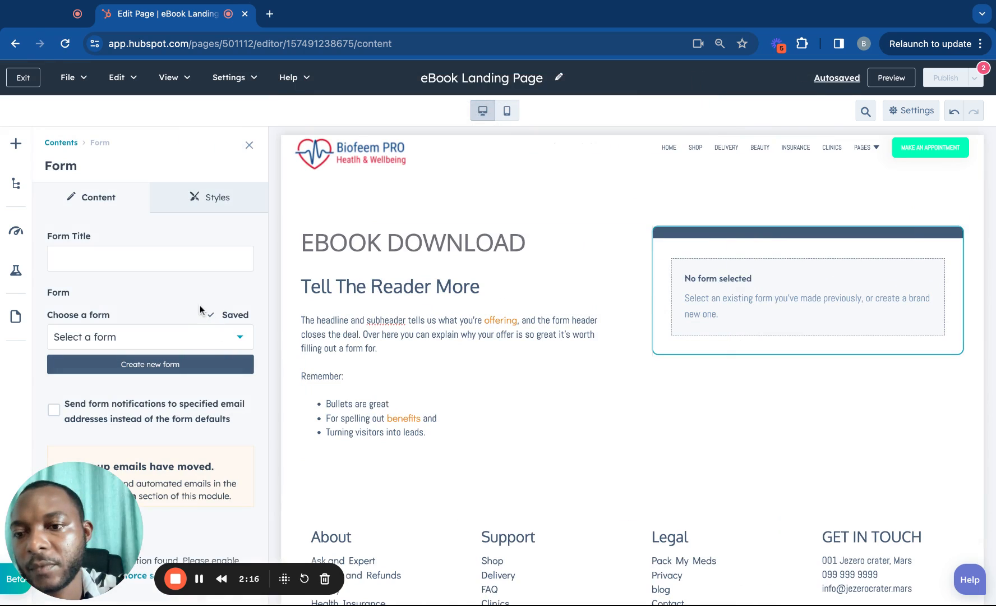
Create a new form for the module, keeping its default name.
left_click(182, 343)
left_click(179, 340)
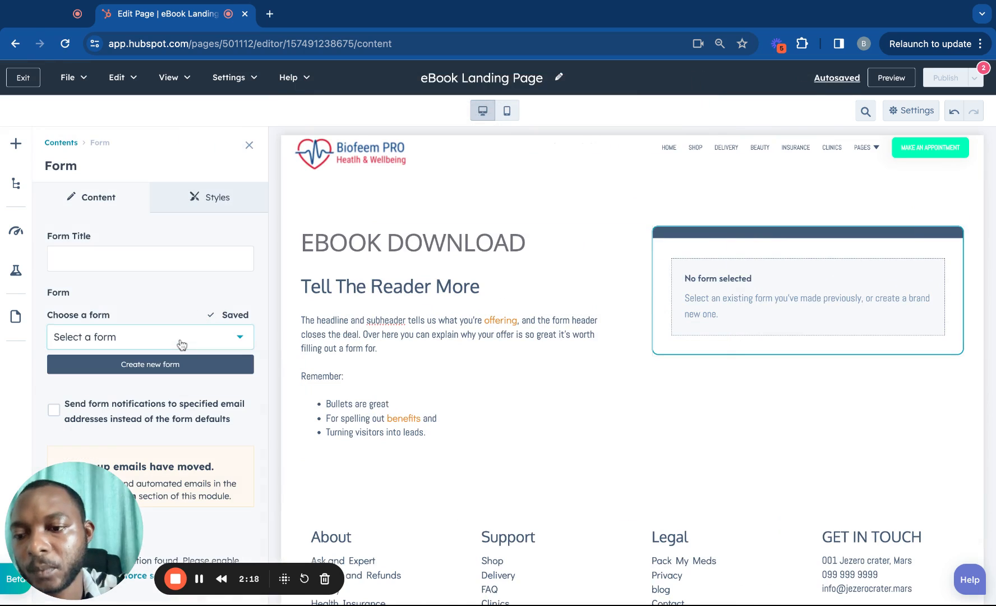
left_click(135, 367)
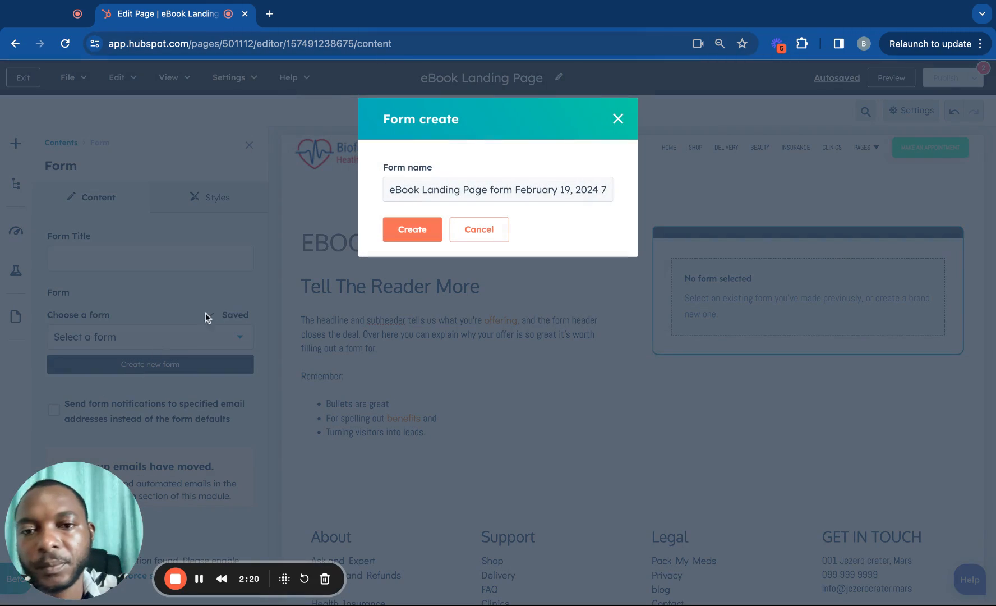
left_click(412, 230)
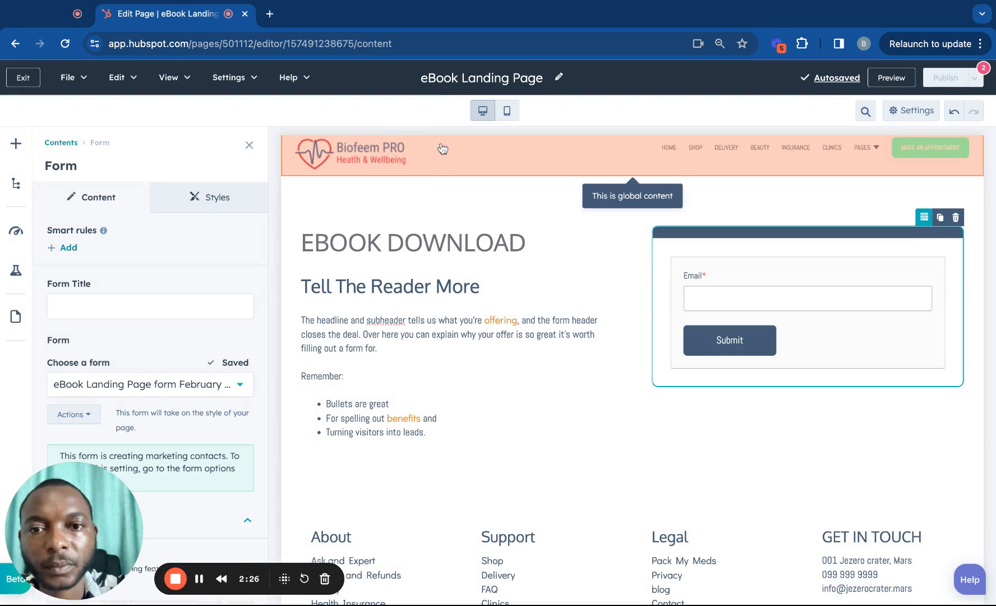
Open the new form in the full forms editor.
left_click(90, 415)
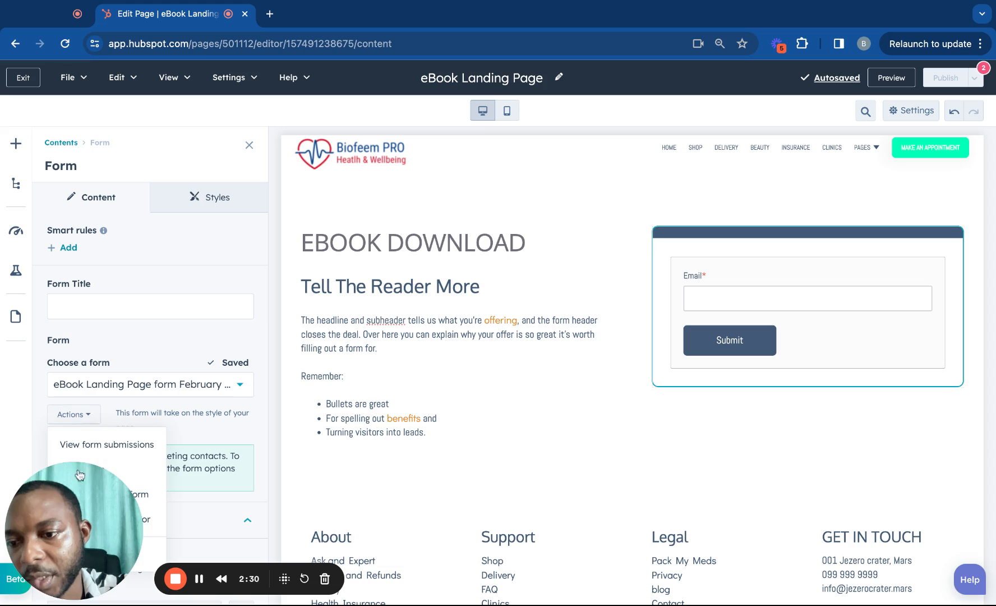
left_click_drag(61, 509, 265, 509)
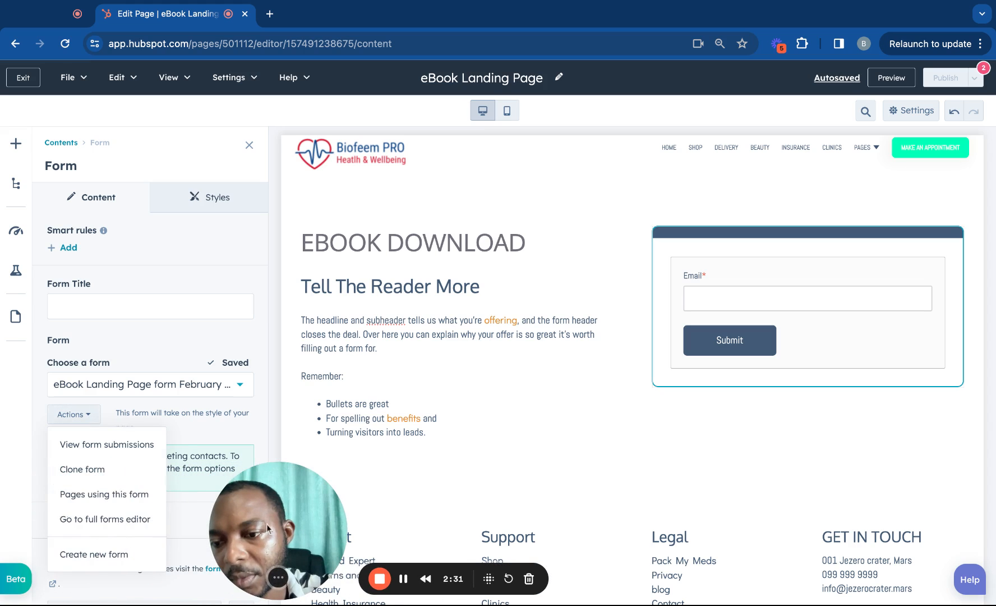
left_click(87, 416)
left_click(87, 521)
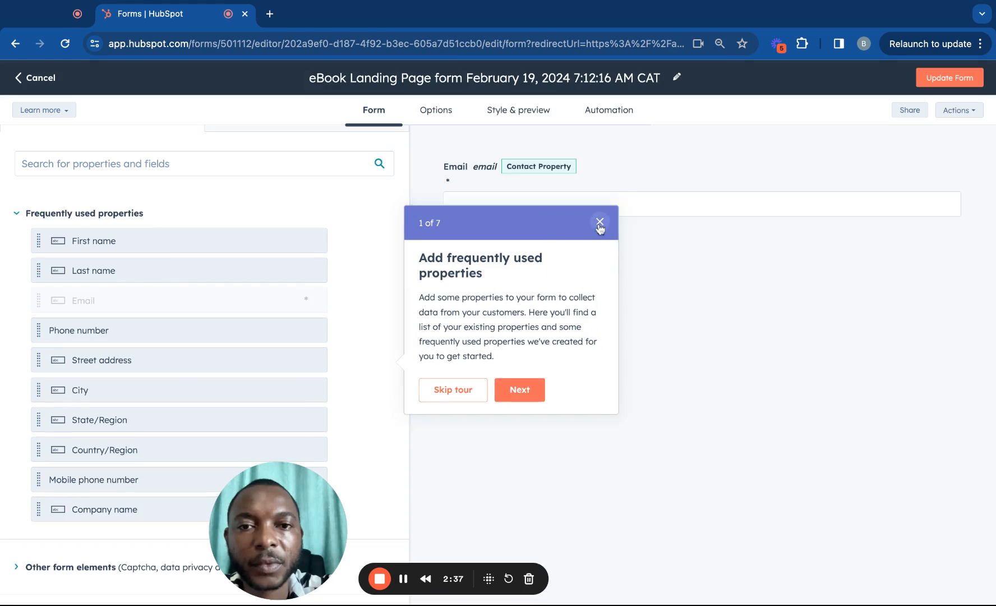
Skip the tour and rename the form to 'eBook Landing Page', removing the date.
left_click(600, 222)
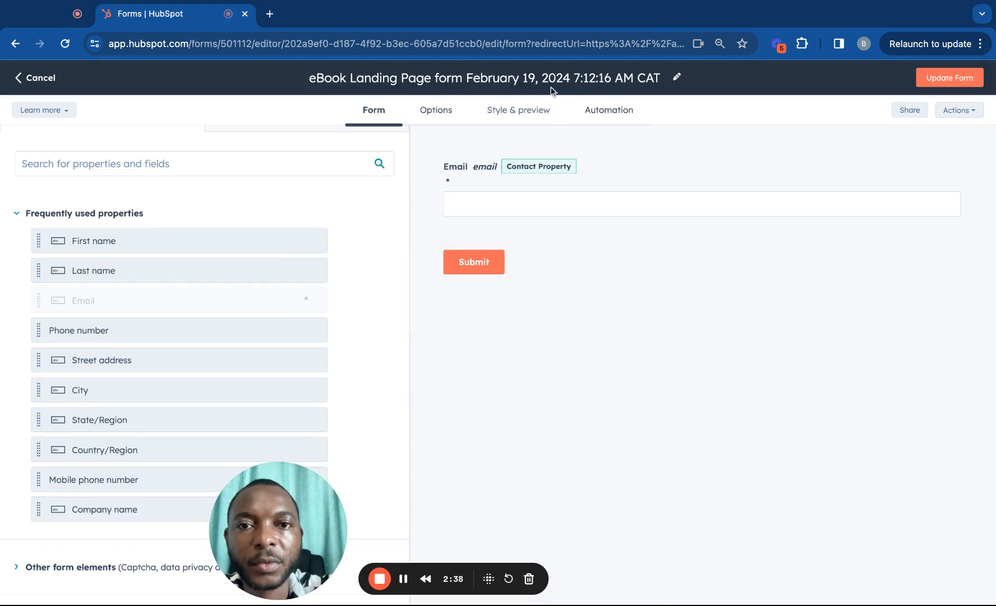
left_click(549, 77)
triple_click(549, 77)
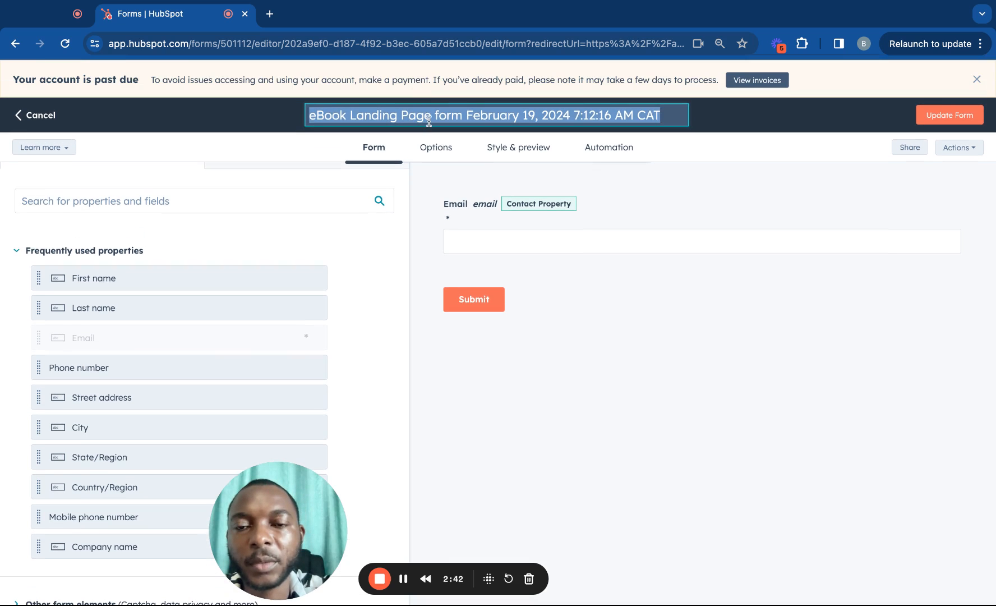
left_click(430, 116)
left_click_drag(436, 116, 719, 133)
key("BackSpace")
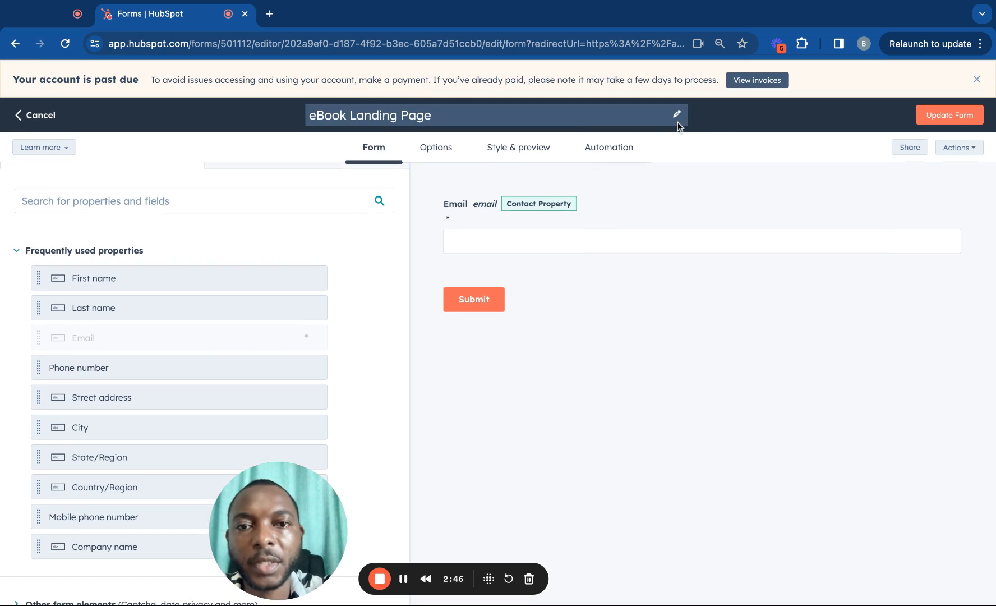
left_click(678, 120)
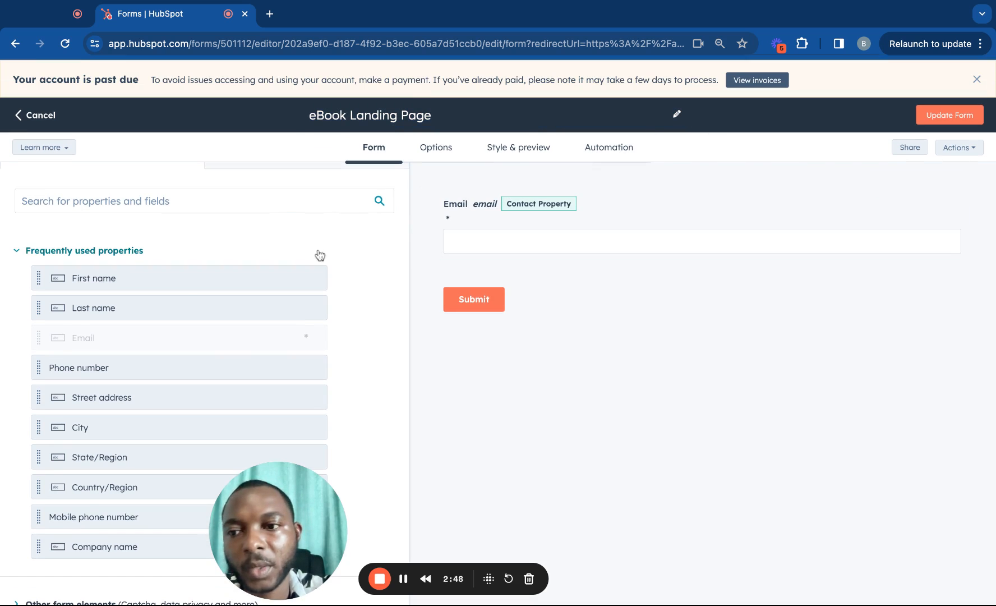
Add First name and Last name fields above Email and update the form.
left_click_drag(134, 284, 494, 306)
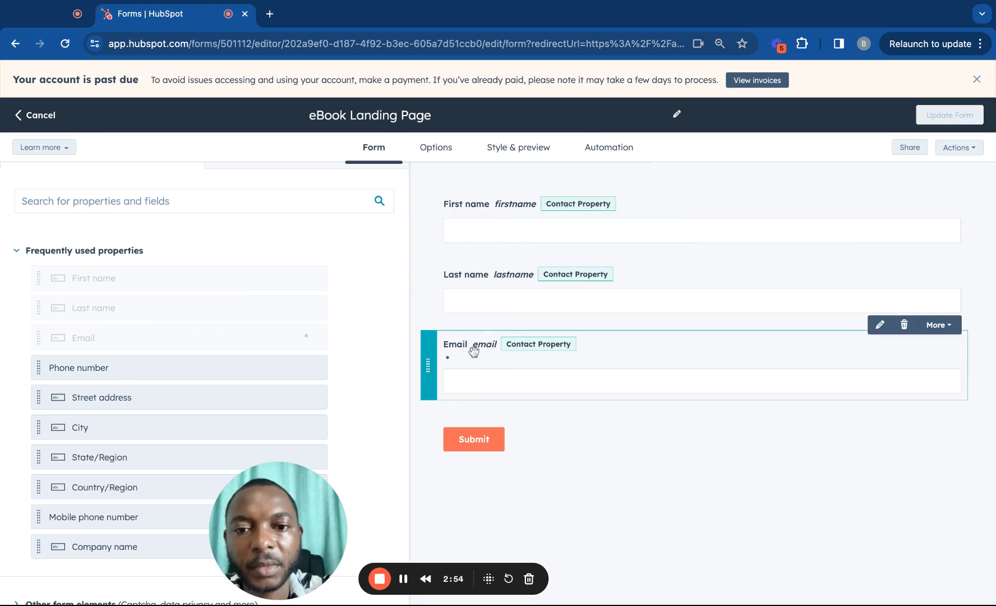
scroll(349, 298, "down", 1)
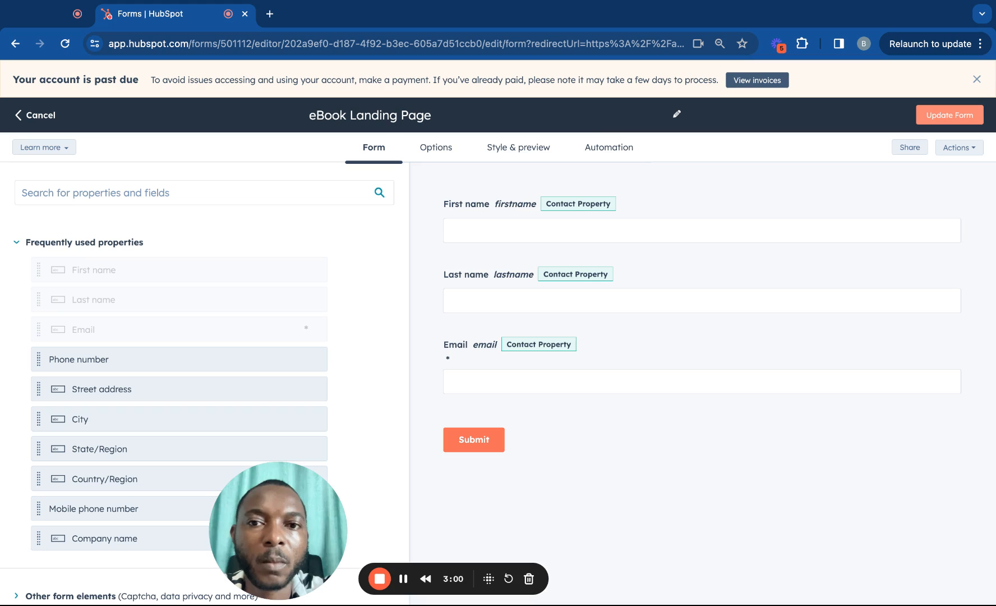
left_click(950, 115)
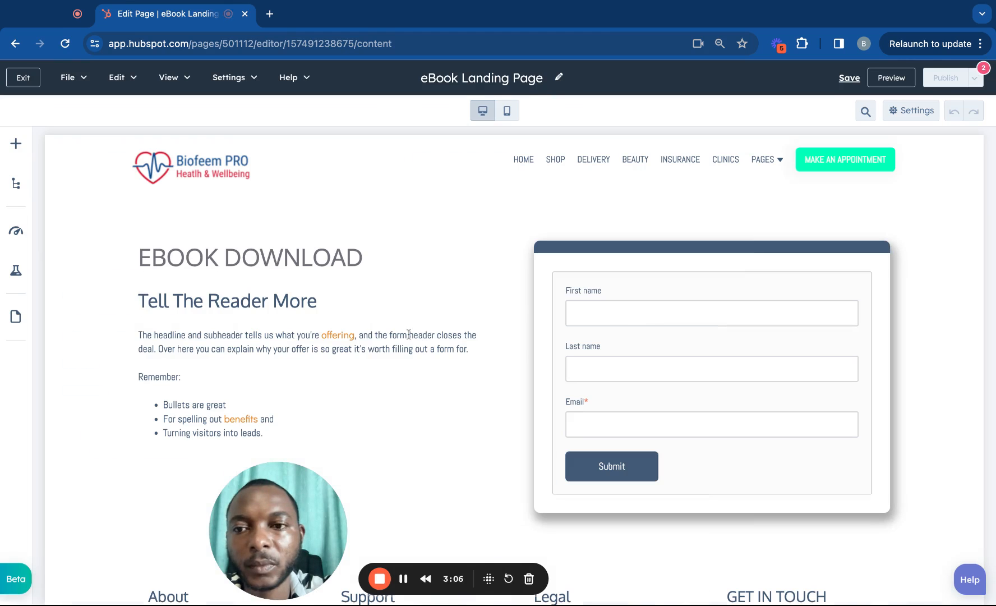
Drag an Image module above EBOOK DOWNLOAD, showing a woman holding a cosmetic tube.
scroll(420, 306, "down", 3)
scroll(421, 306, "up", 3)
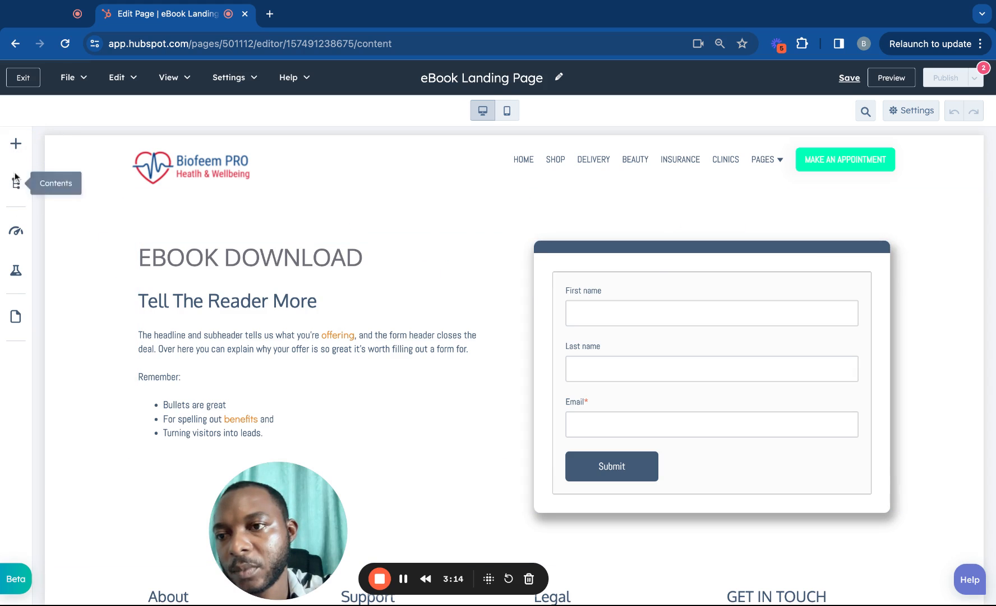
left_click(15, 145)
left_click(72, 177)
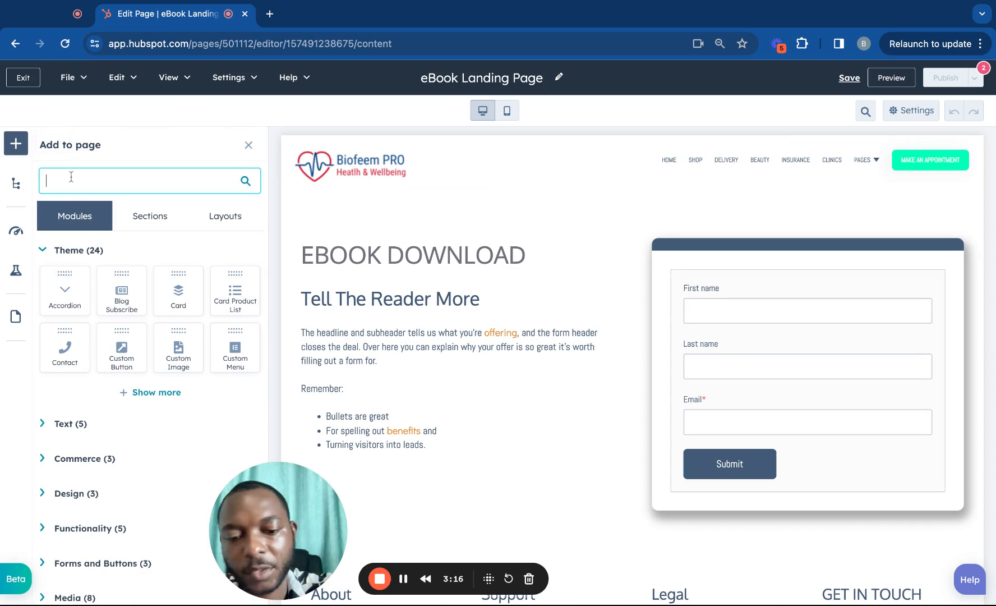
type("image")
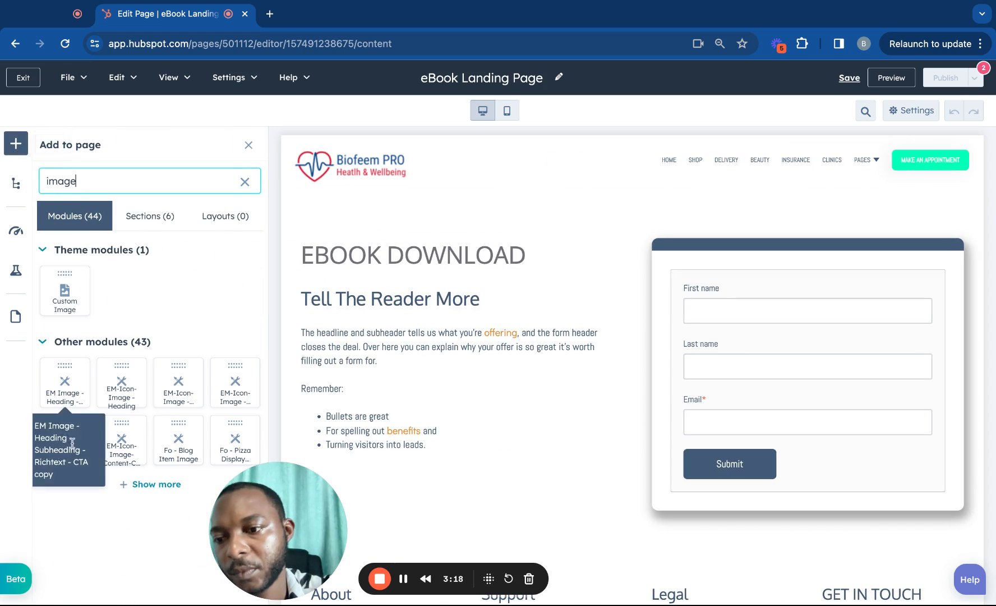
left_click(157, 489)
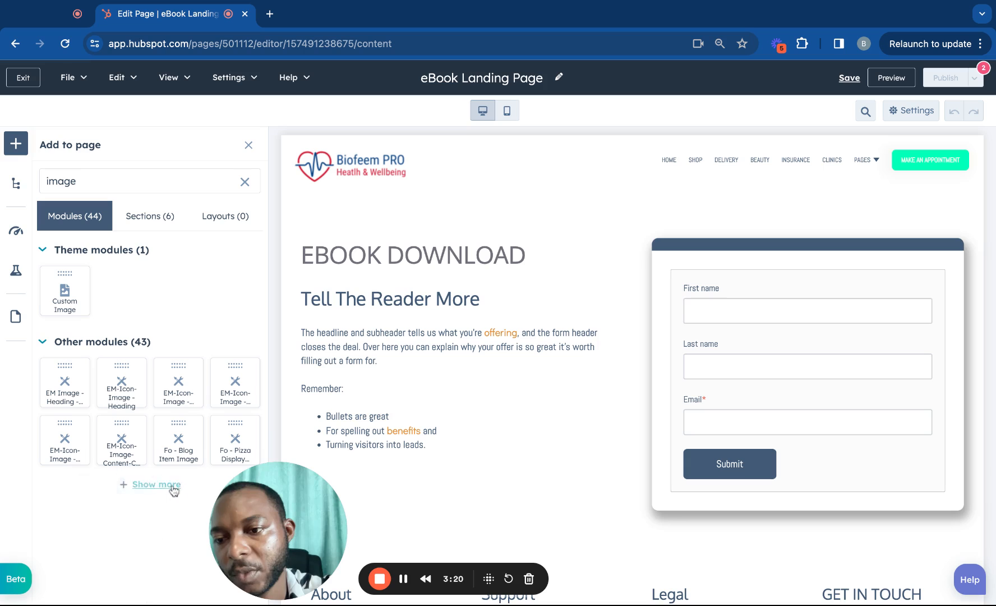
left_click(170, 485)
scroll(163, 465, "down", 5)
scroll(140, 443, "down", 1)
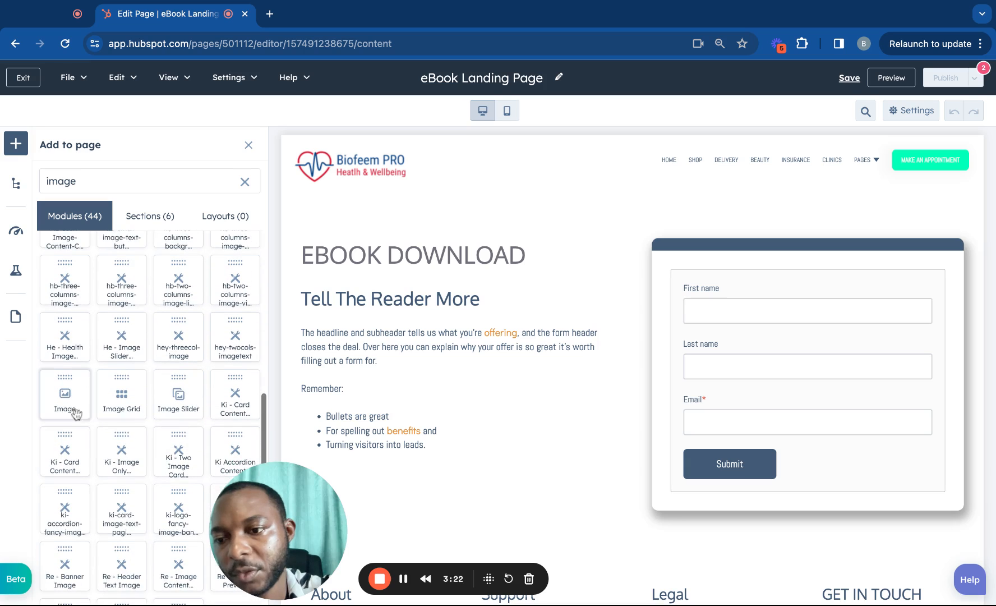
left_click_drag(64, 400, 455, 253)
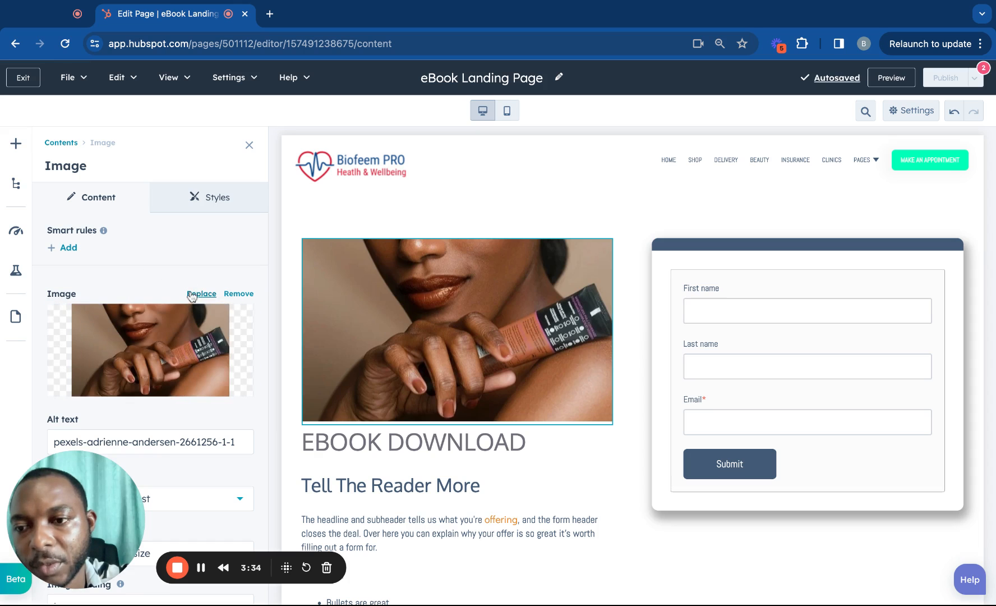
left_click(214, 332)
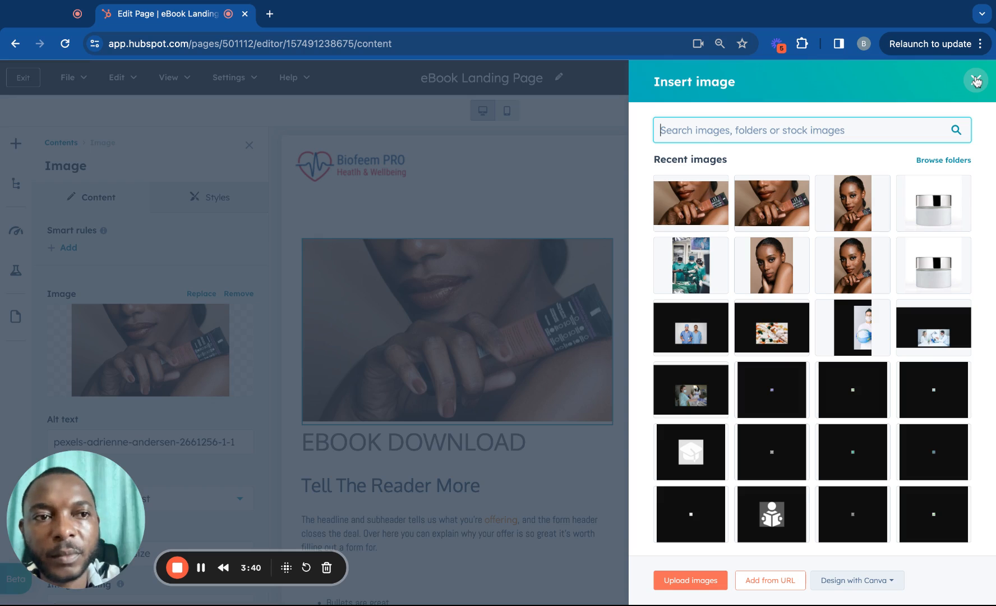
left_click(976, 82)
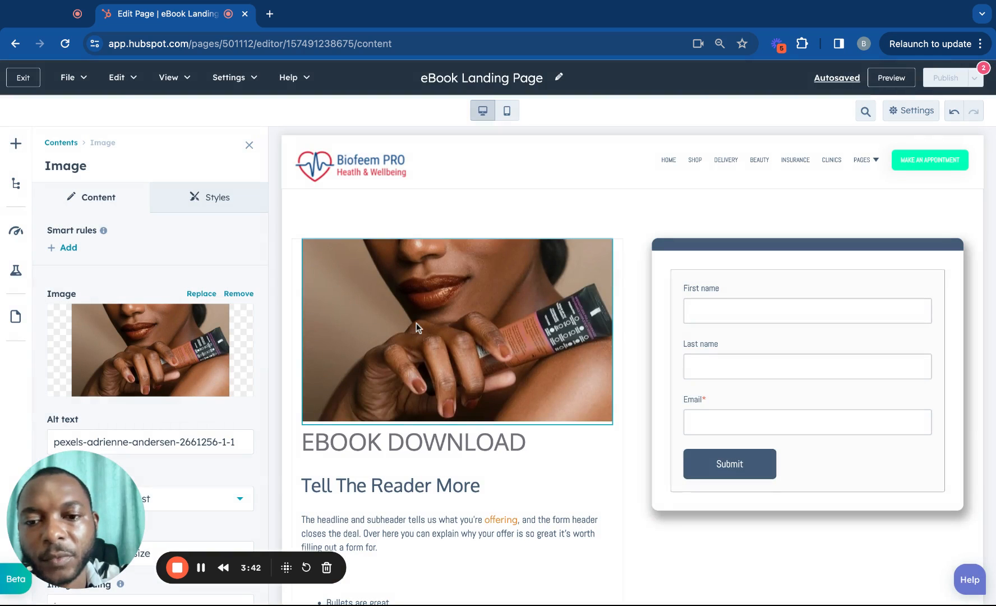
scroll(416, 322, "down", 3)
scroll(416, 322, "up", 2)
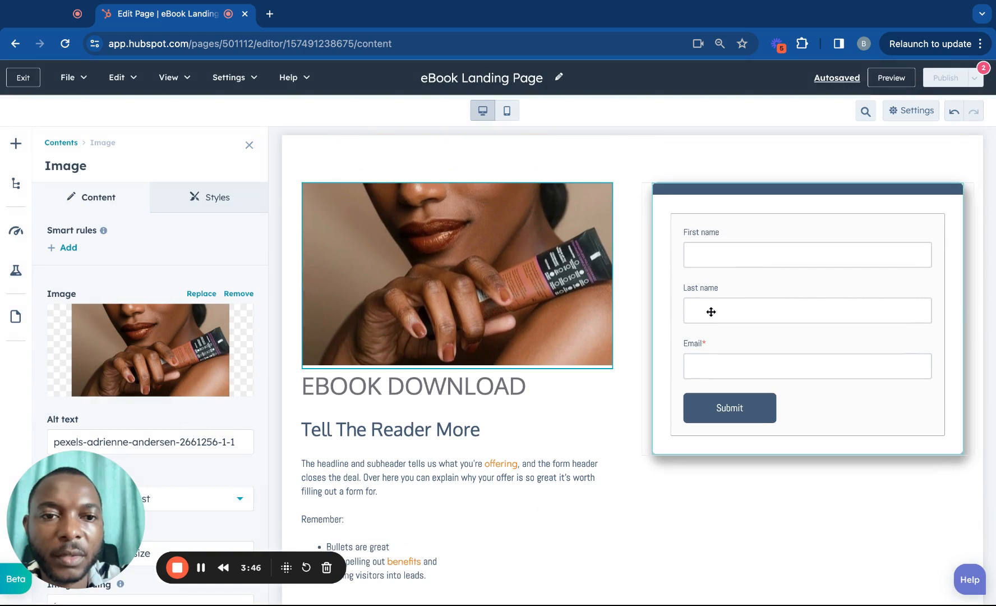
scroll(752, 291, "up", 2)
scroll(536, 462, "down", 3)
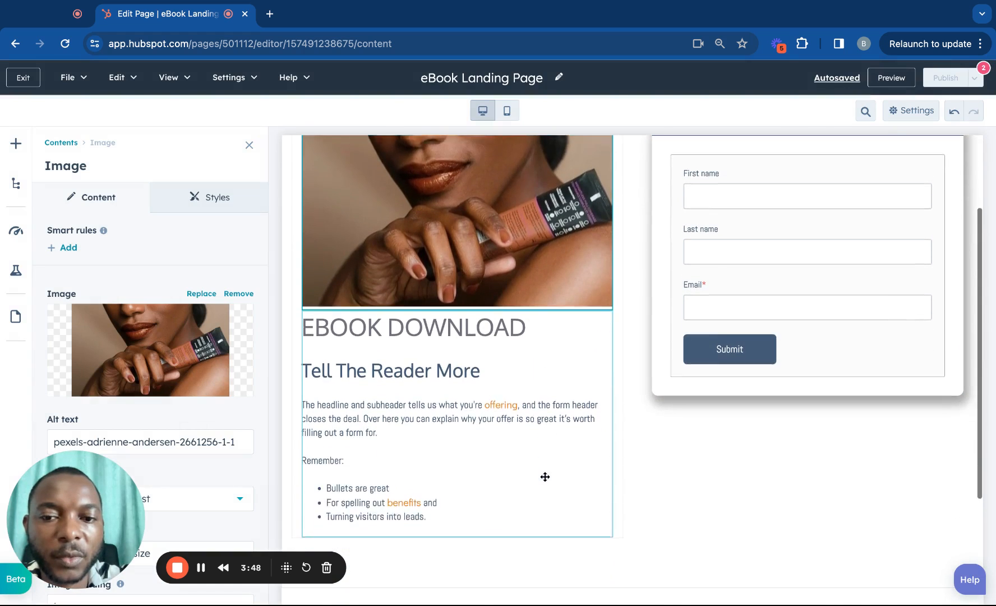
scroll(567, 391, "up", 3)
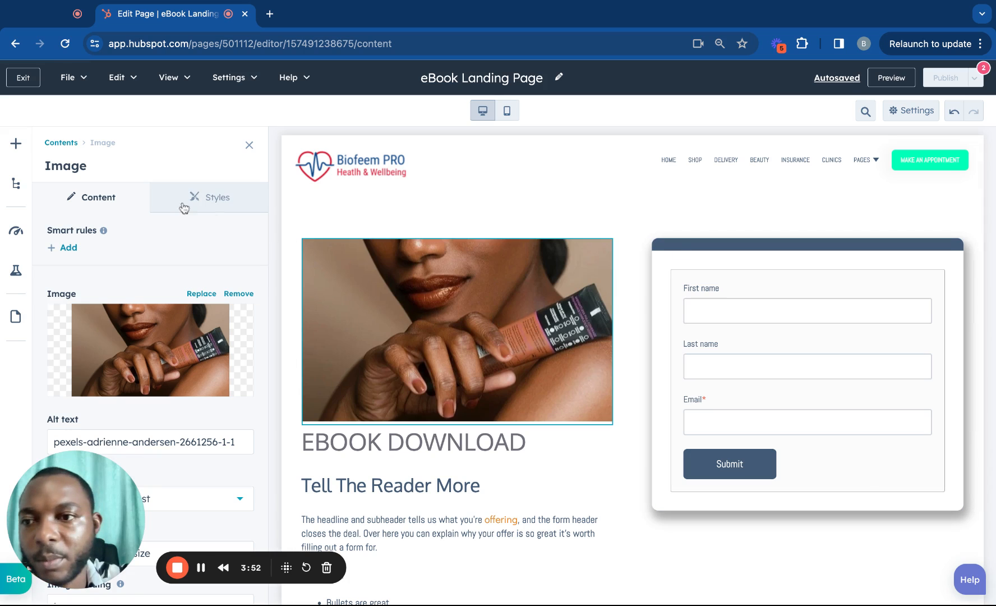
Move the product image from above the form into the left column above EBOOK DOWNLOAD.
left_click(72, 143)
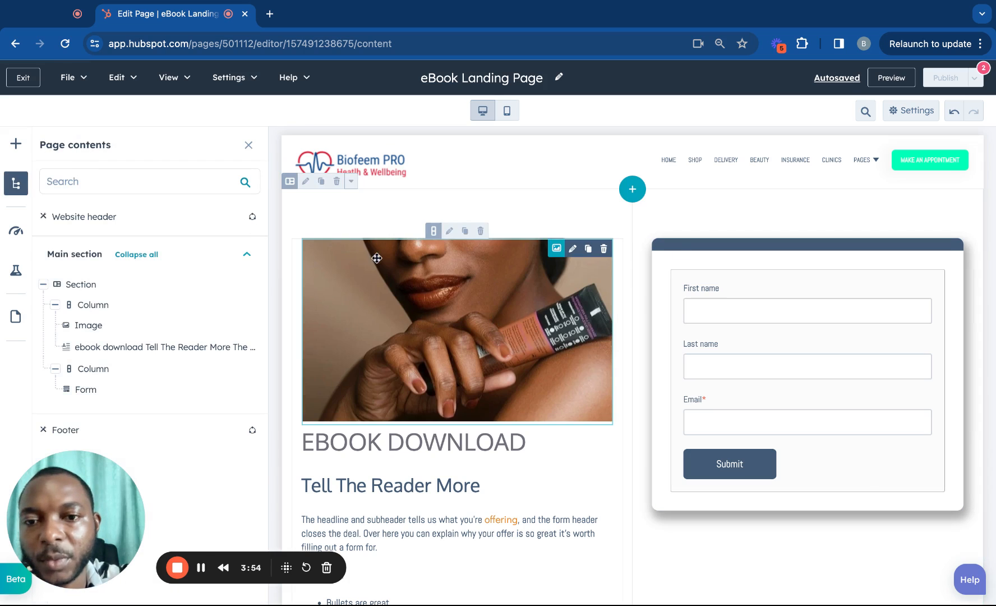
left_click_drag(375, 256, 730, 261)
scroll(718, 289, "down", 2)
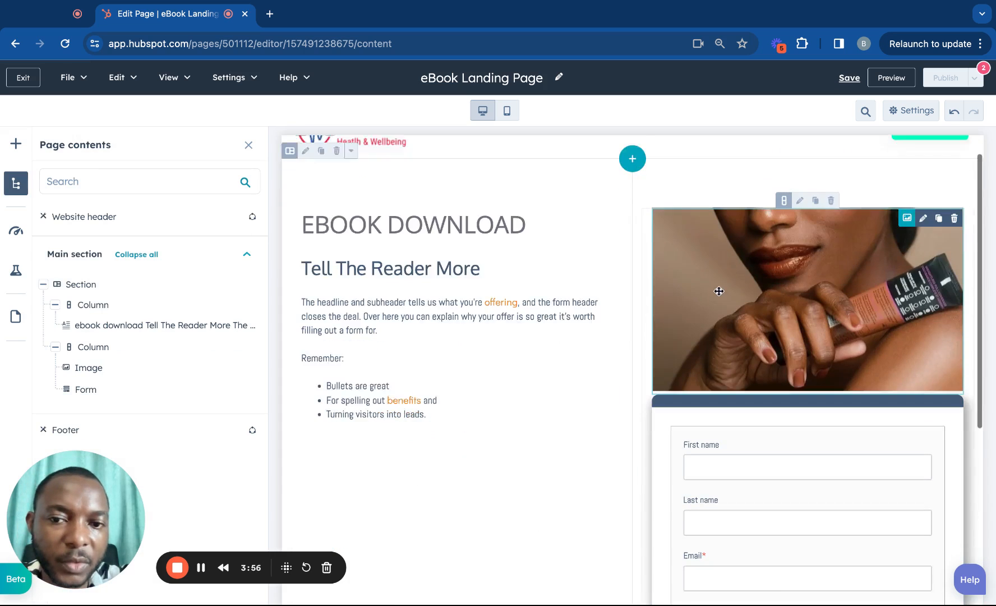
scroll(718, 289, "down", 3)
scroll(718, 289, "up", 3)
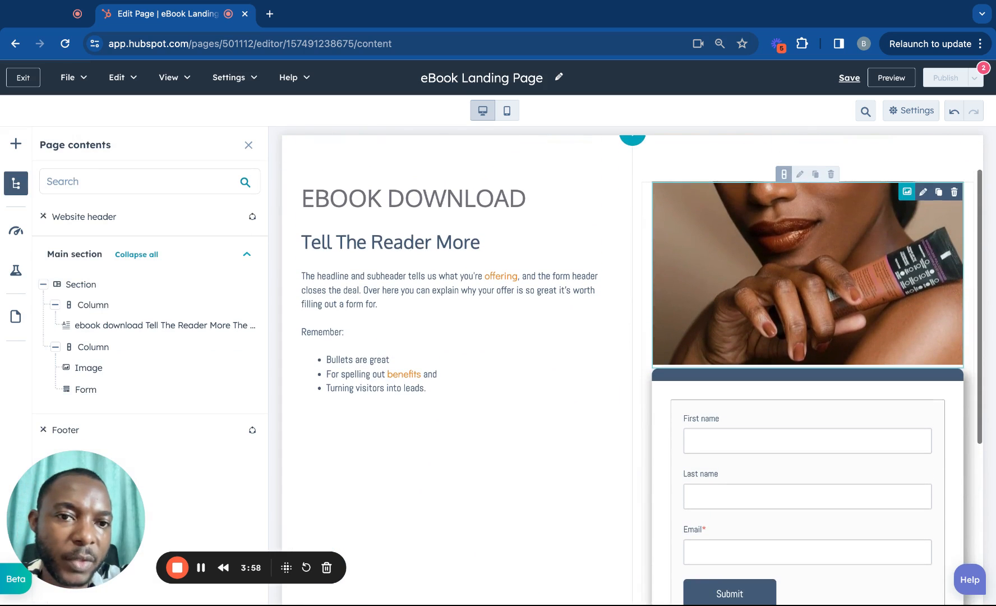
left_click(608, 307)
left_click(596, 309)
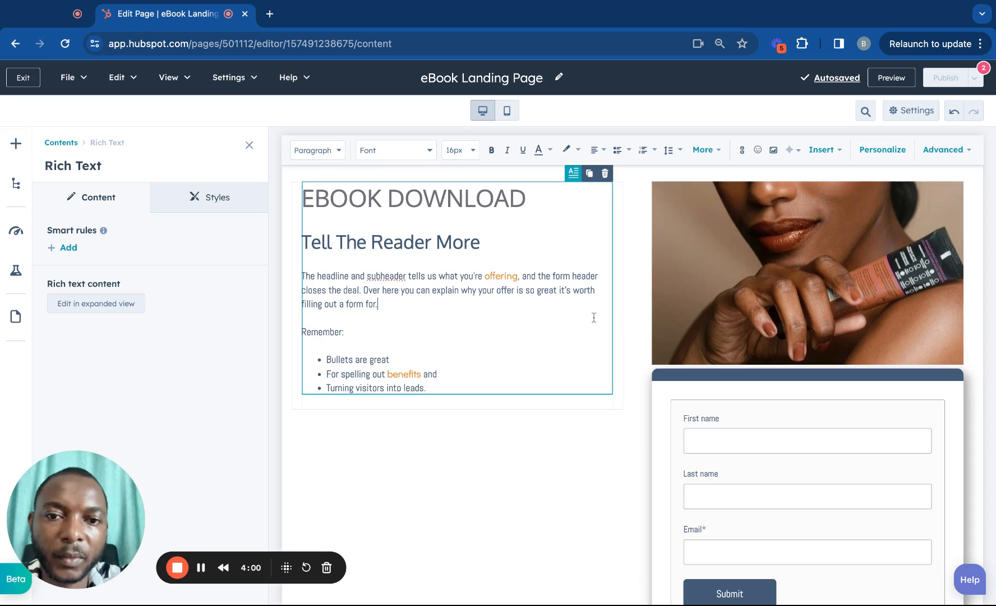
scroll(594, 318, "down", 1)
left_click_drag(735, 264, 737, 264)
left_click_drag(515, 217, 515, 218)
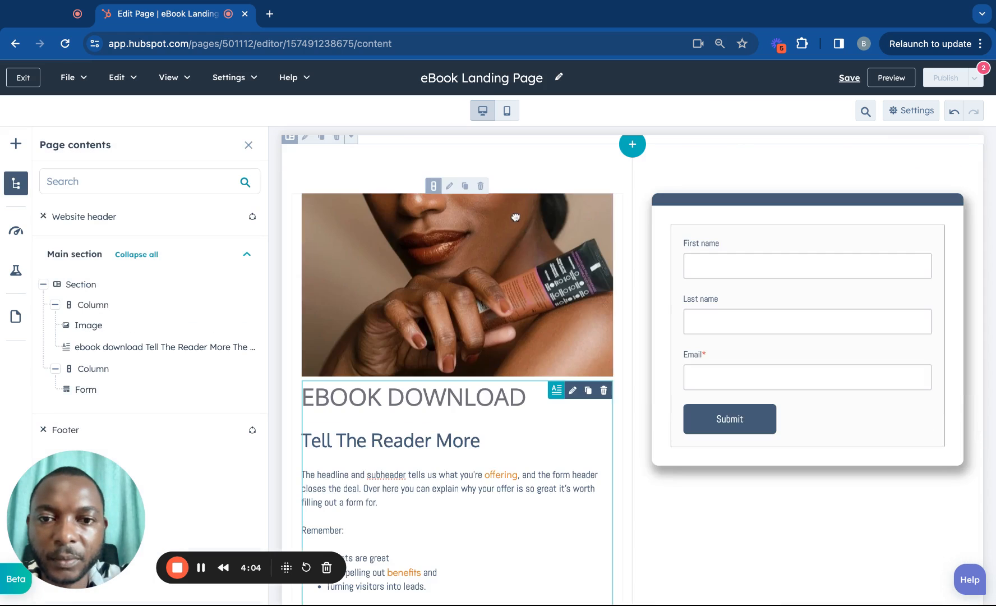
scroll(526, 289, "down", 2)
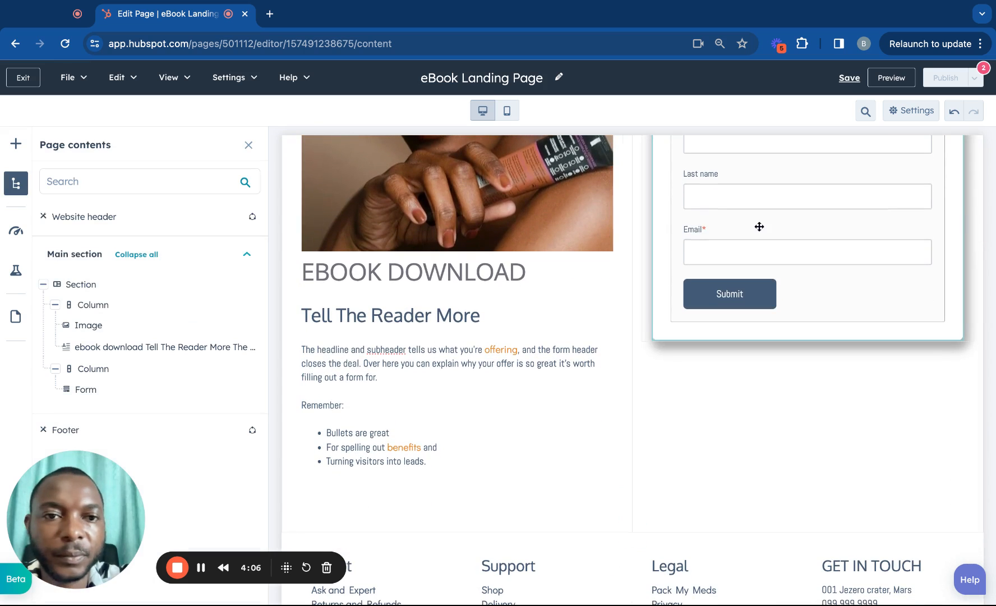
scroll(761, 225, "up", 3)
scroll(586, 381, "down", 1)
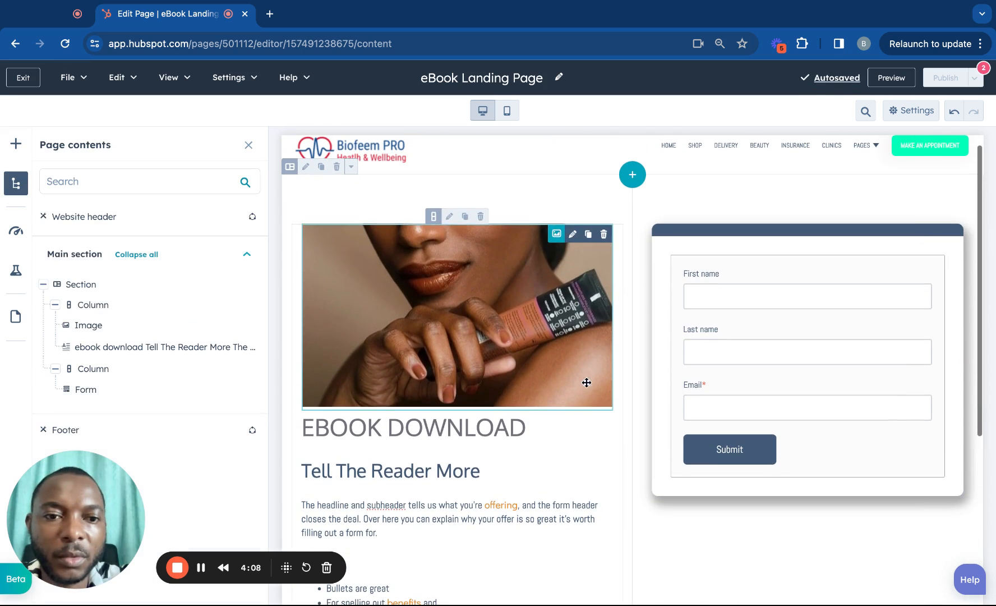
left_click(750, 243)
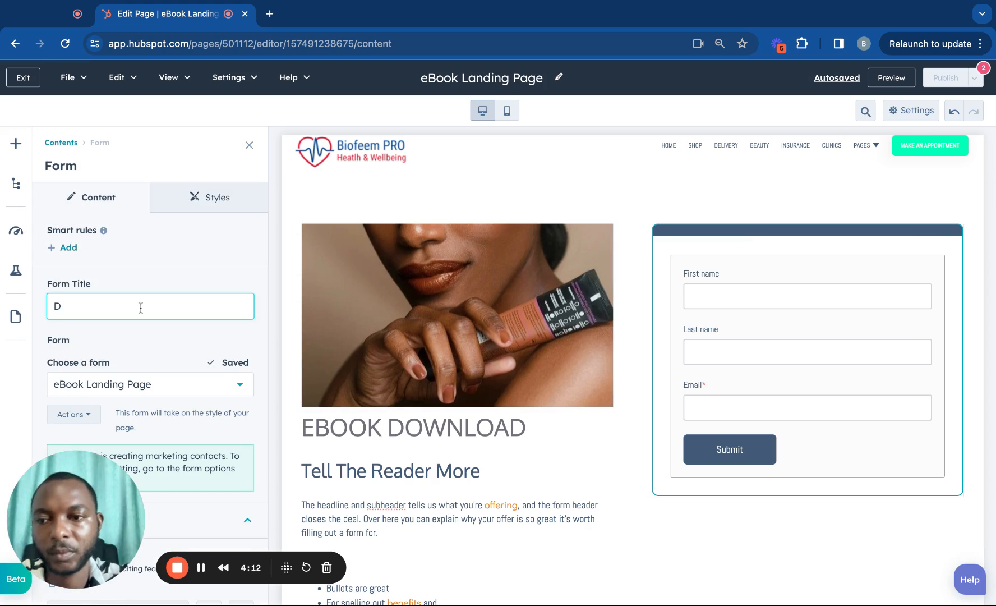
Retype the form title as 'Get To Know About Our Product'.
key("BackSpace")
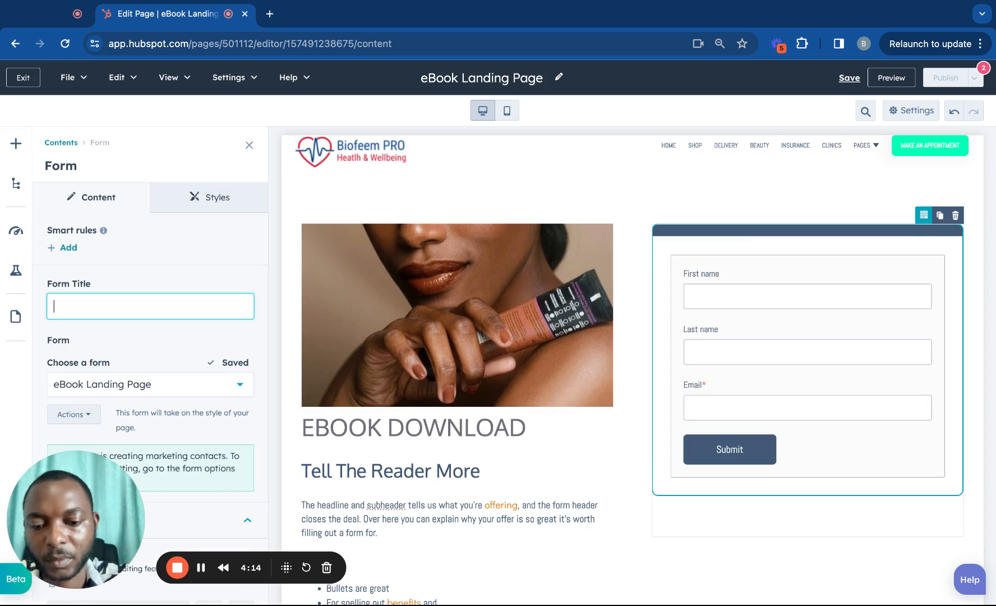
type("Get")
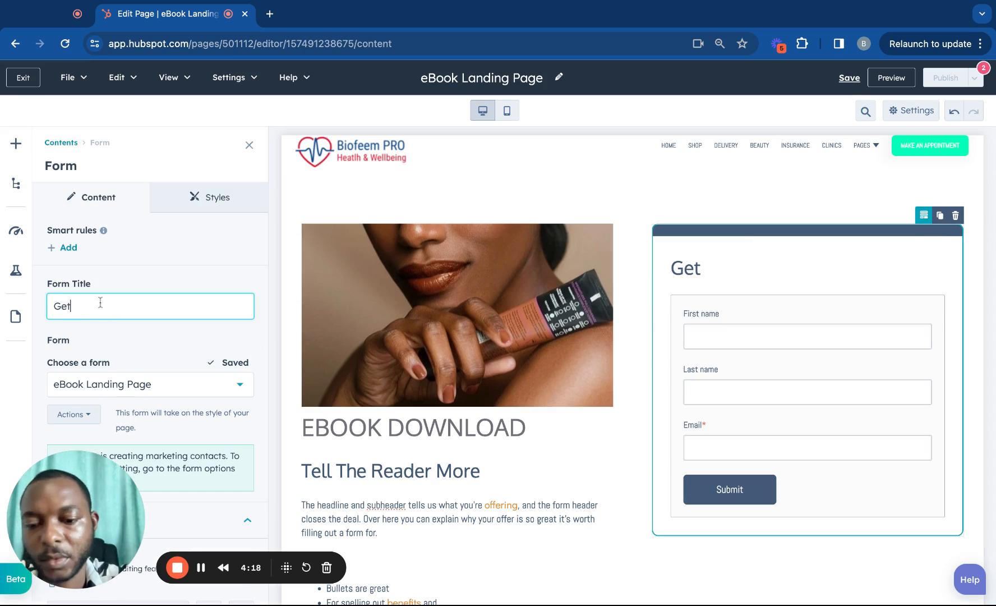
type(" to")
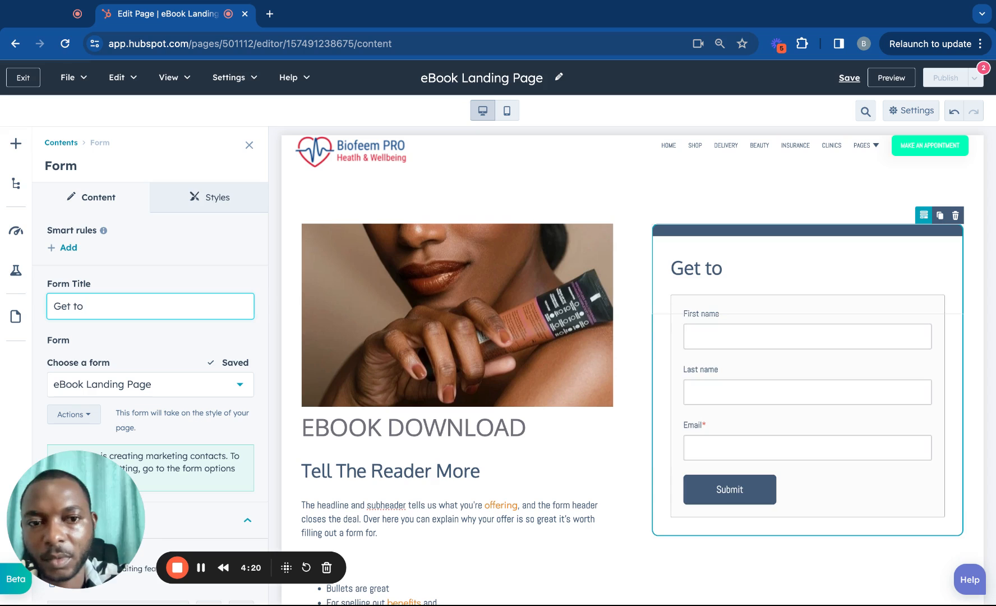
key("BackSpace")
key("BackSpace")
type("To ")
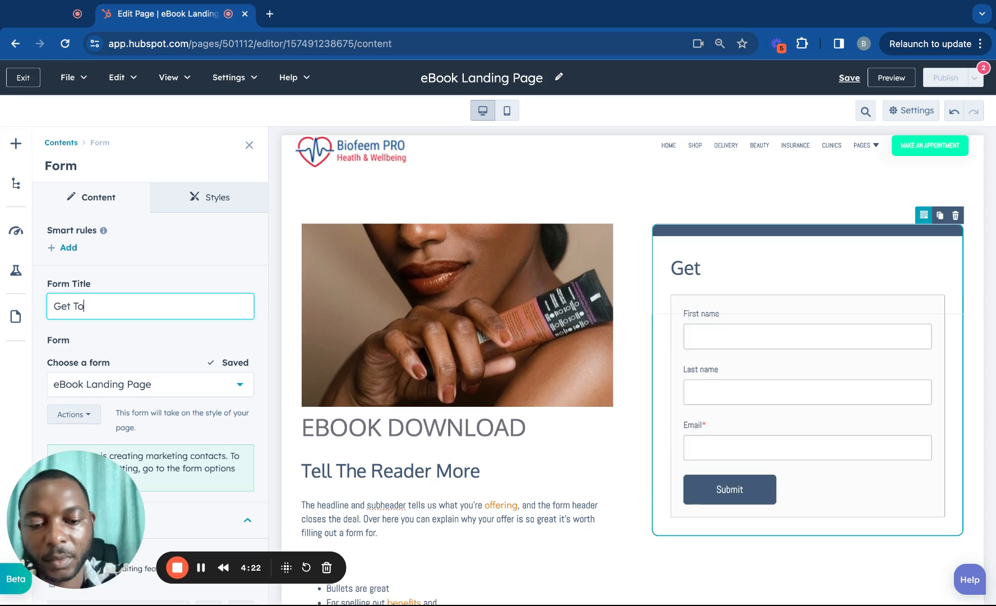
type("Kno")
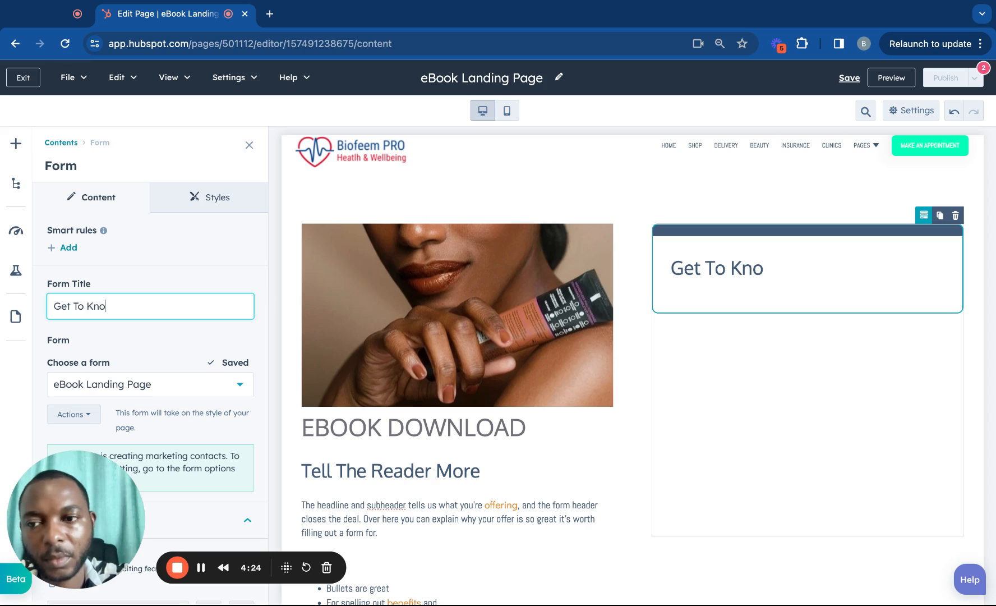
type("w A")
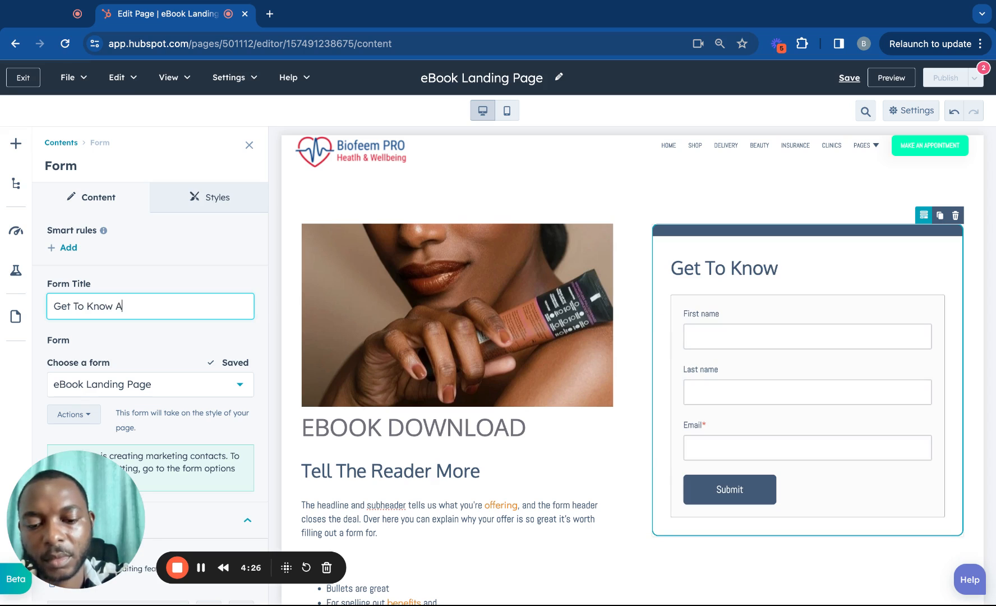
type("bu")
type("out ")
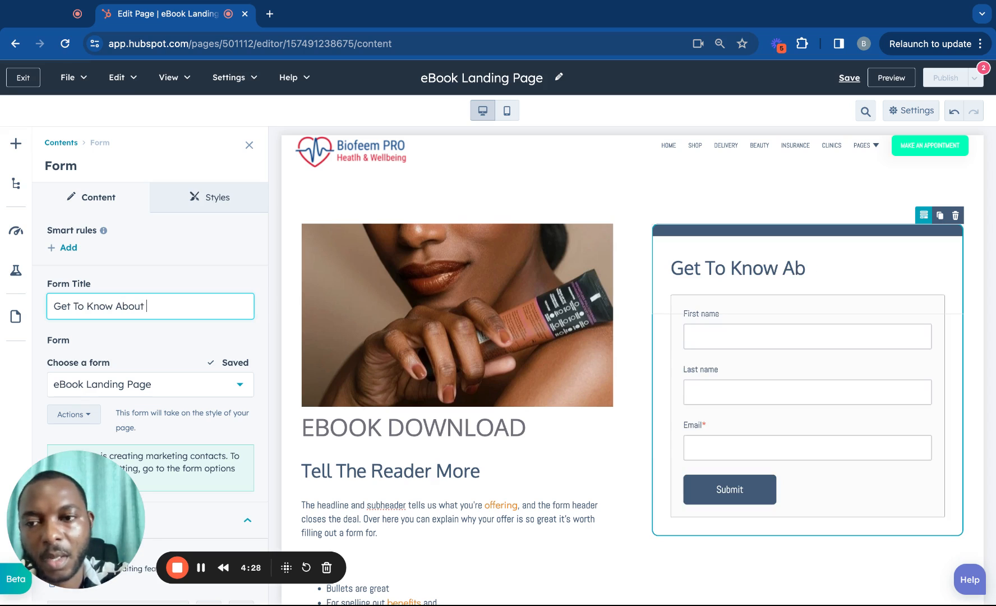
type("Our")
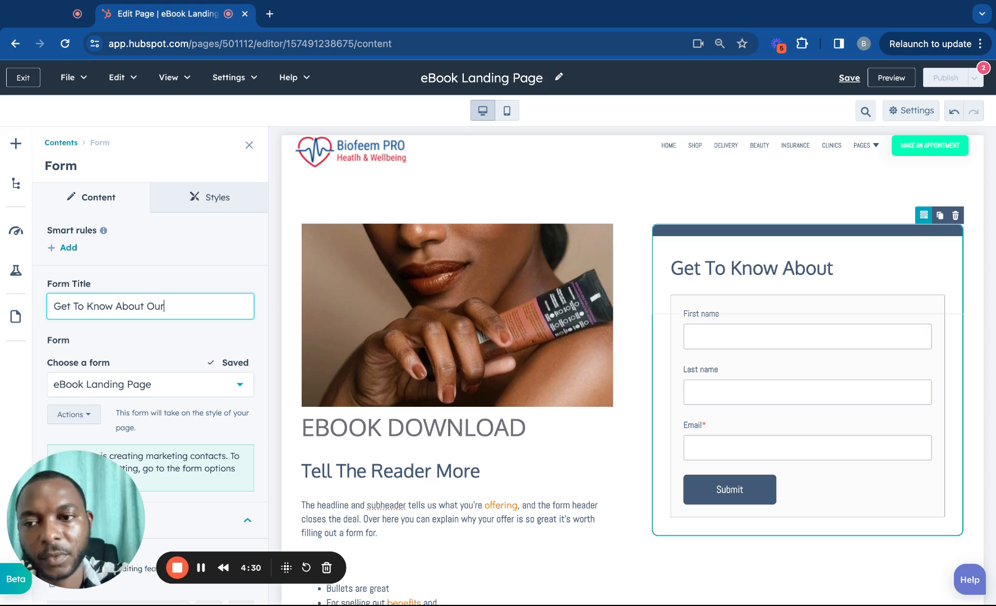
type(" Por")
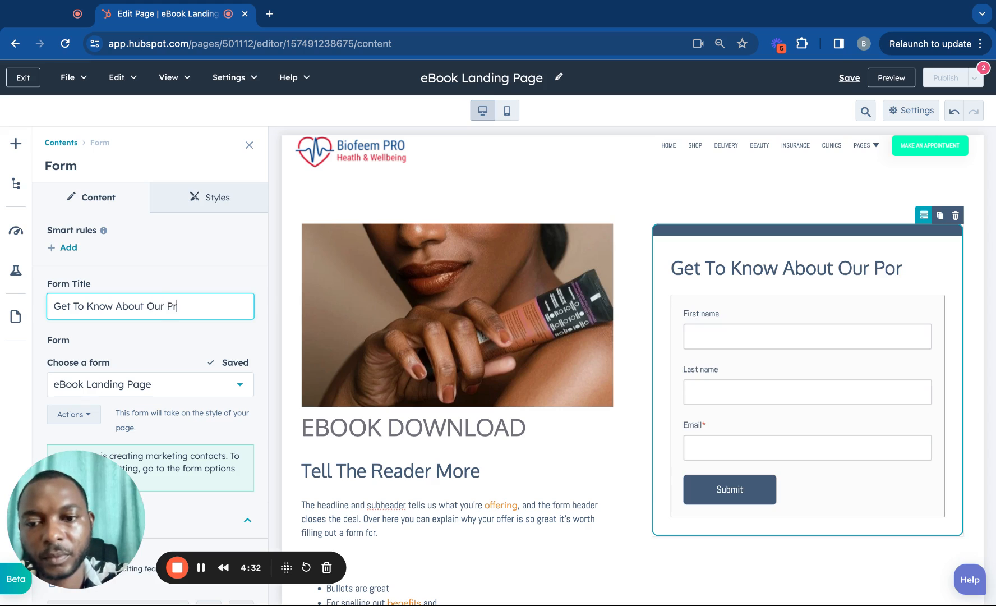
type("oduct")
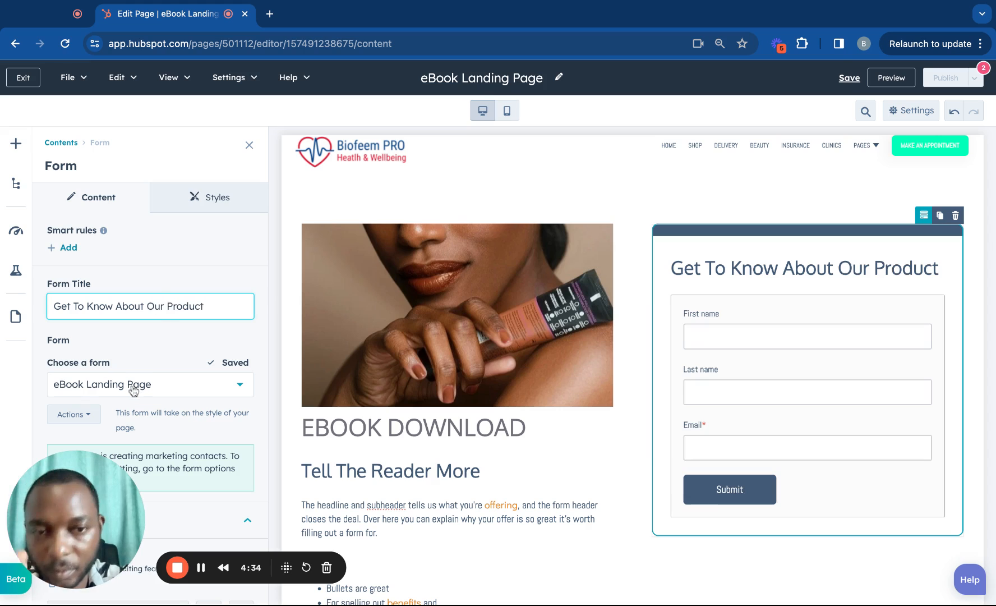
scroll(387, 423, "down", 1)
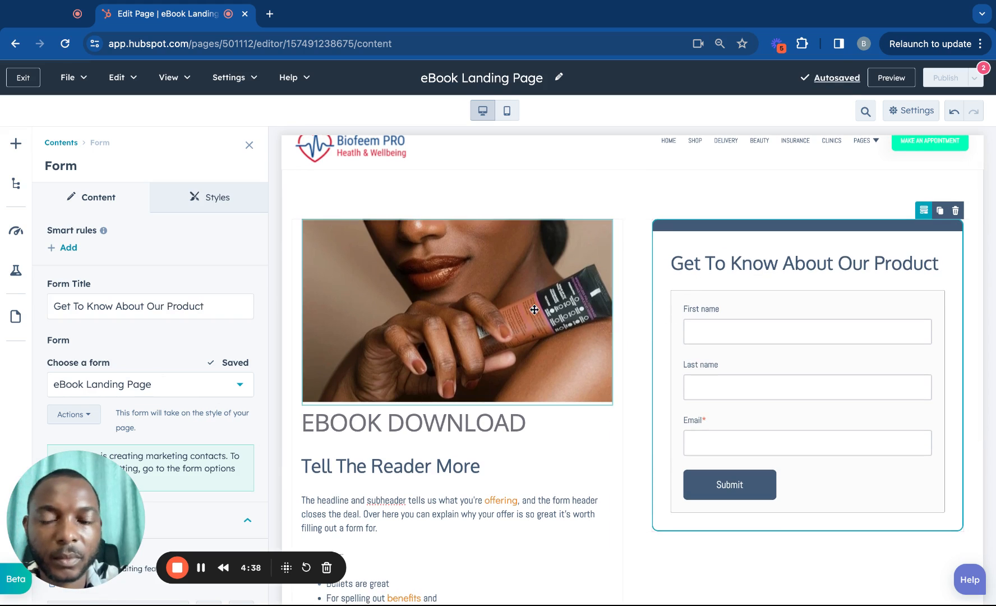
Copy the EBOOK DOWNLOAD heading and make it the form's only title text.
left_click(332, 428)
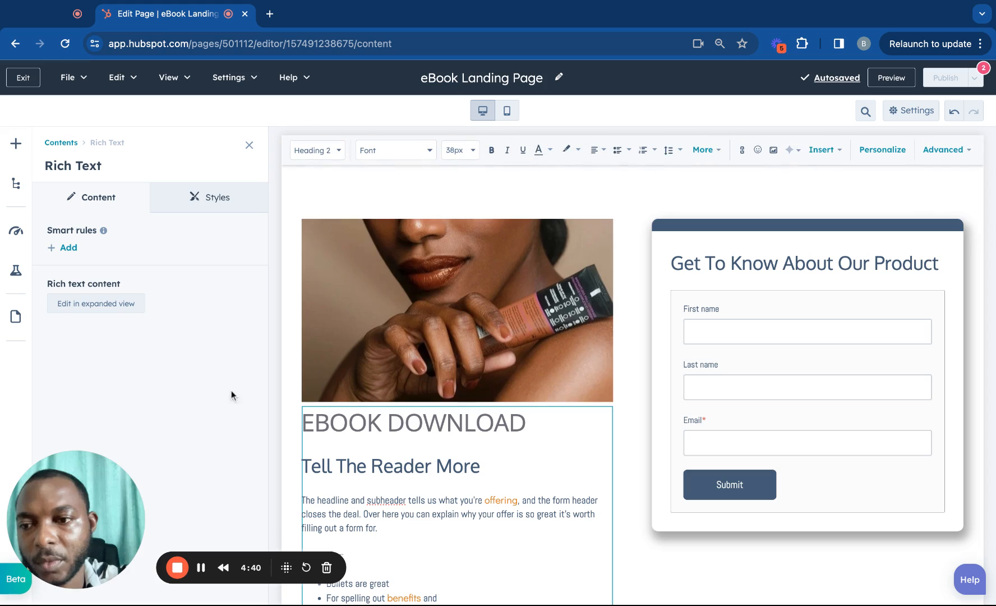
triple_click(557, 417)
key("super+c")
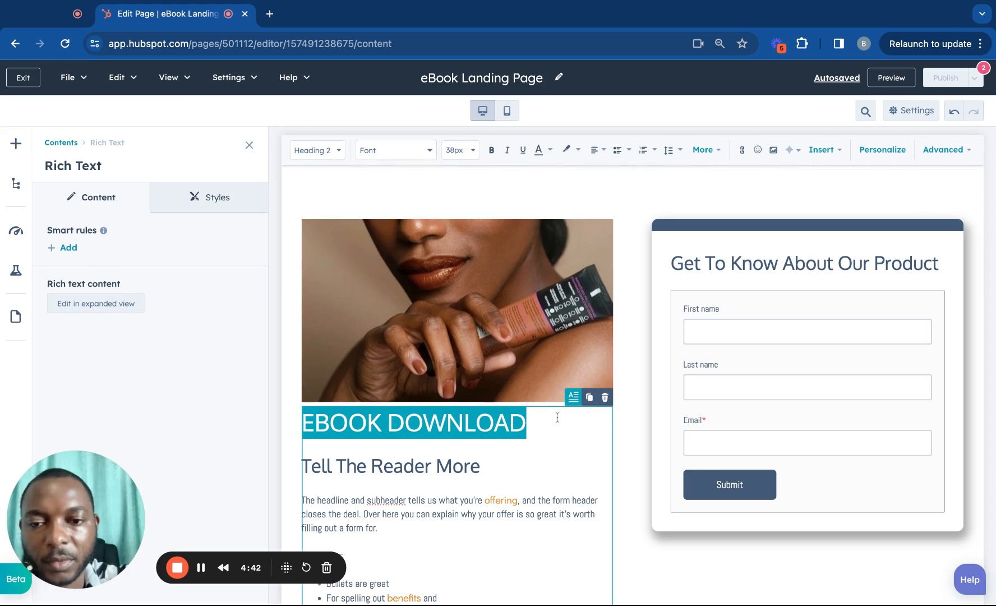
left_click(711, 274)
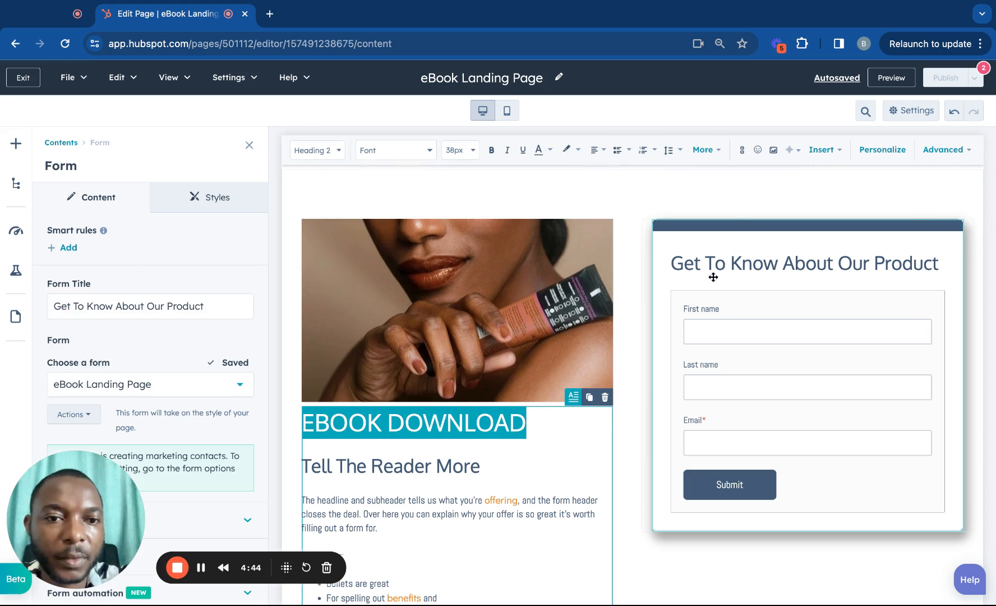
left_click(62, 305)
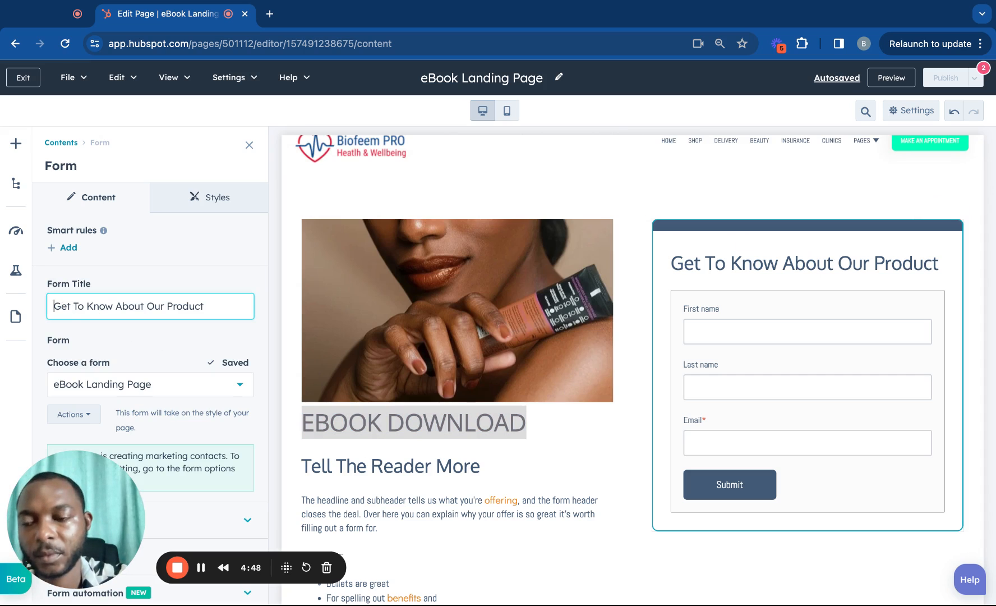
key("super+v")
key("shift+super+Down")
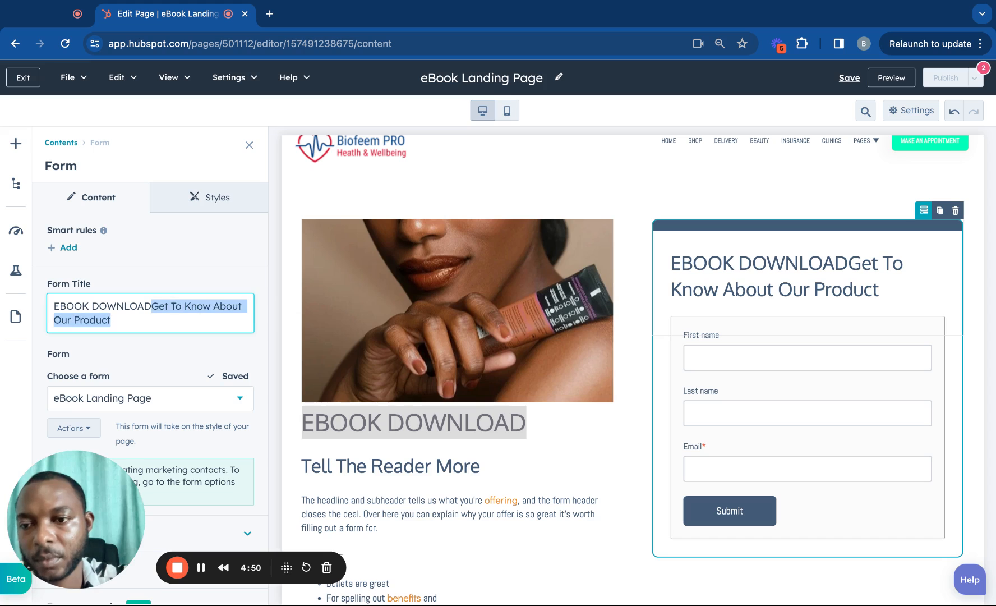
key("BackSpace")
Paste GET TO KNOW ABOUT OUR PRODUCT over the left heading and close the Rich Text sidebar.
double_click(320, 423)
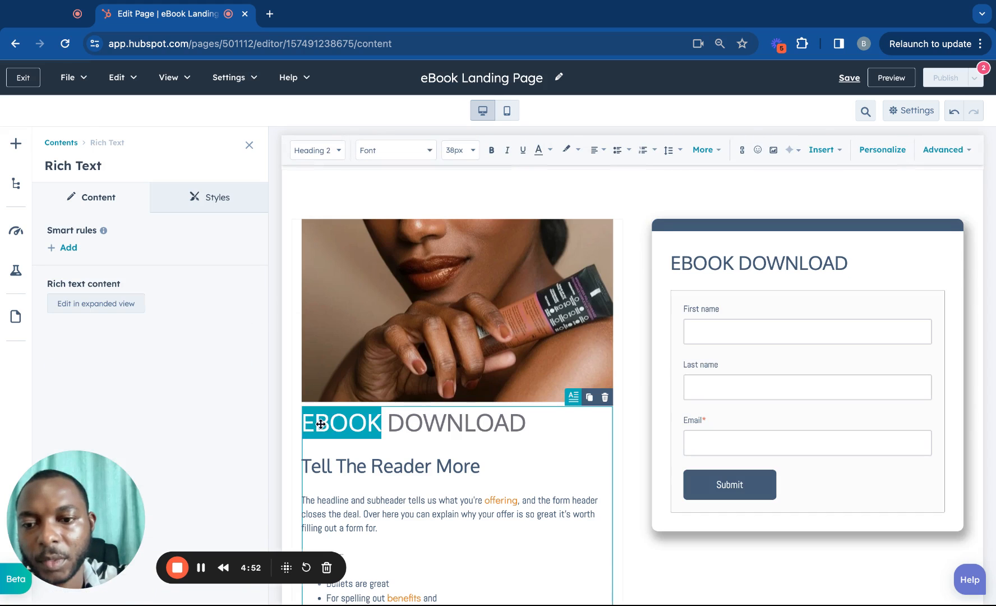
left_click(541, 433)
key("shift+alt+Left")
key("shift+alt+Left")
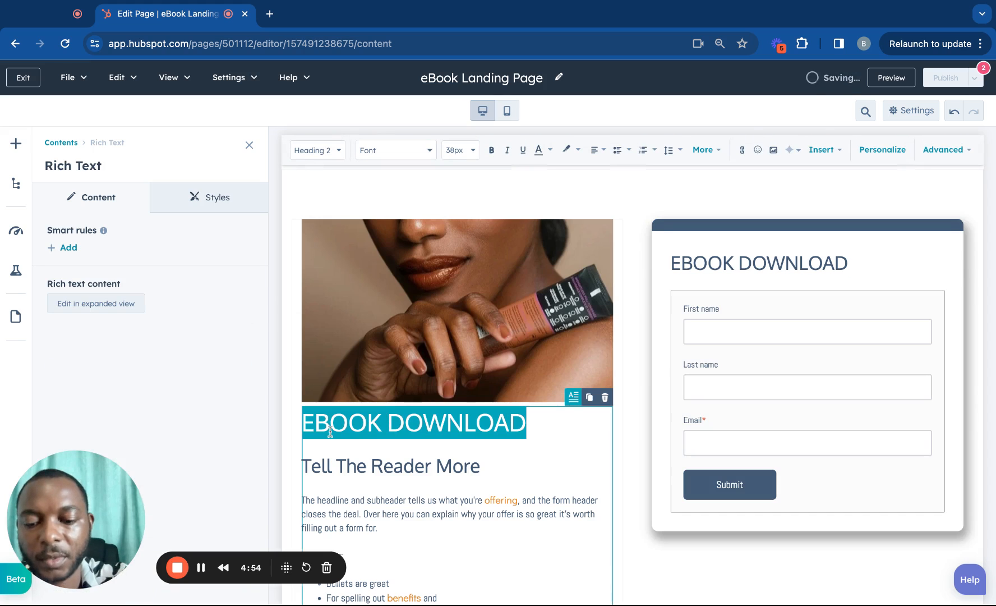
type("GET TO KNOW ABOUT OUR PRODUCT")
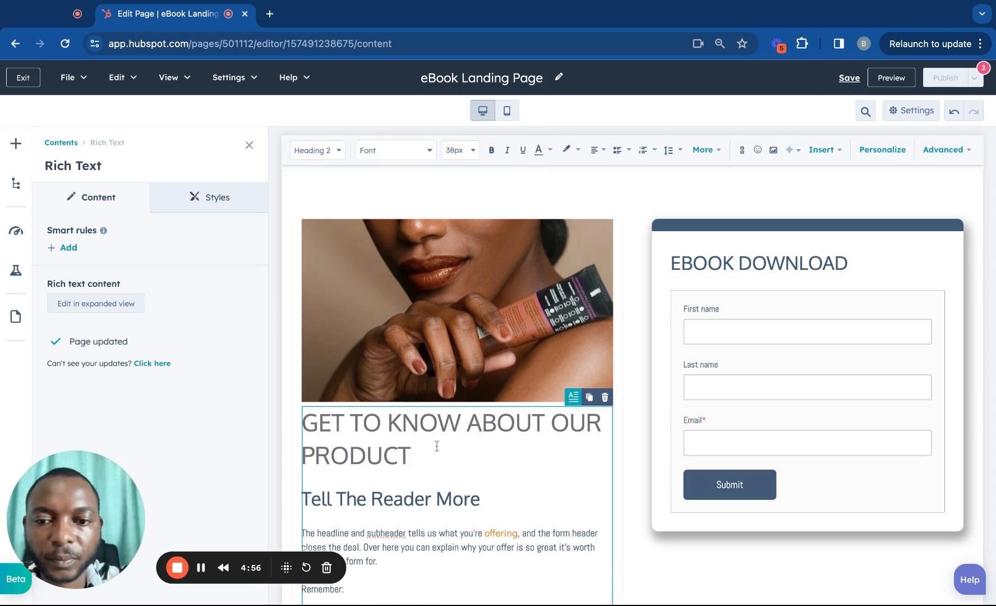
left_click(249, 144)
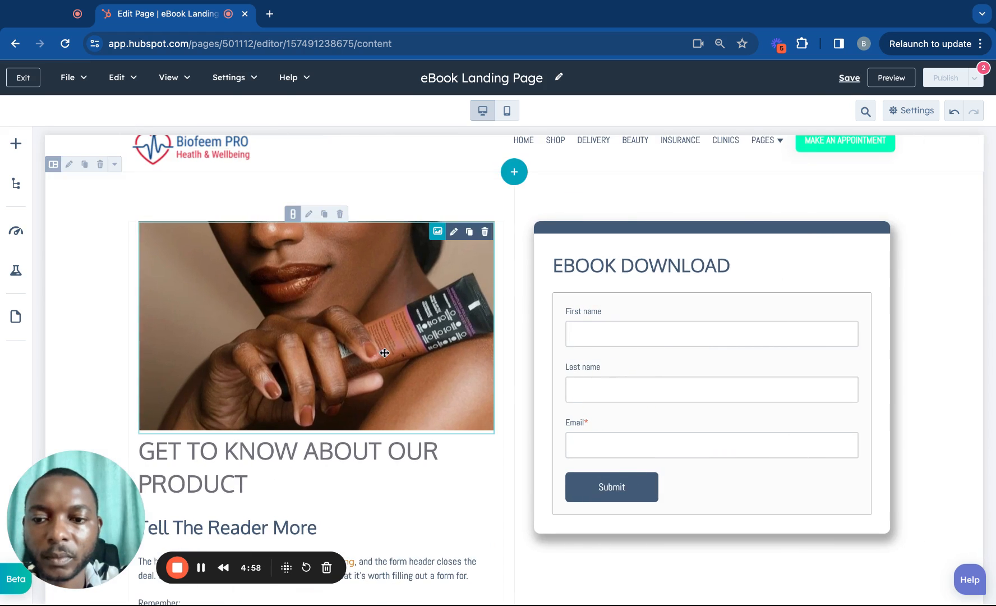
scroll(413, 460, "down", 3)
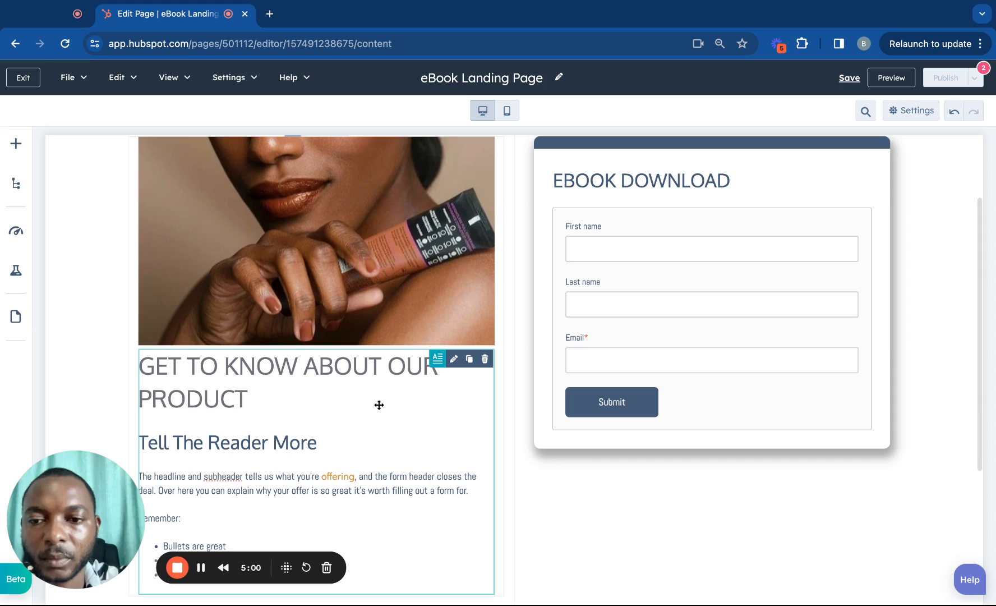
left_click(274, 377)
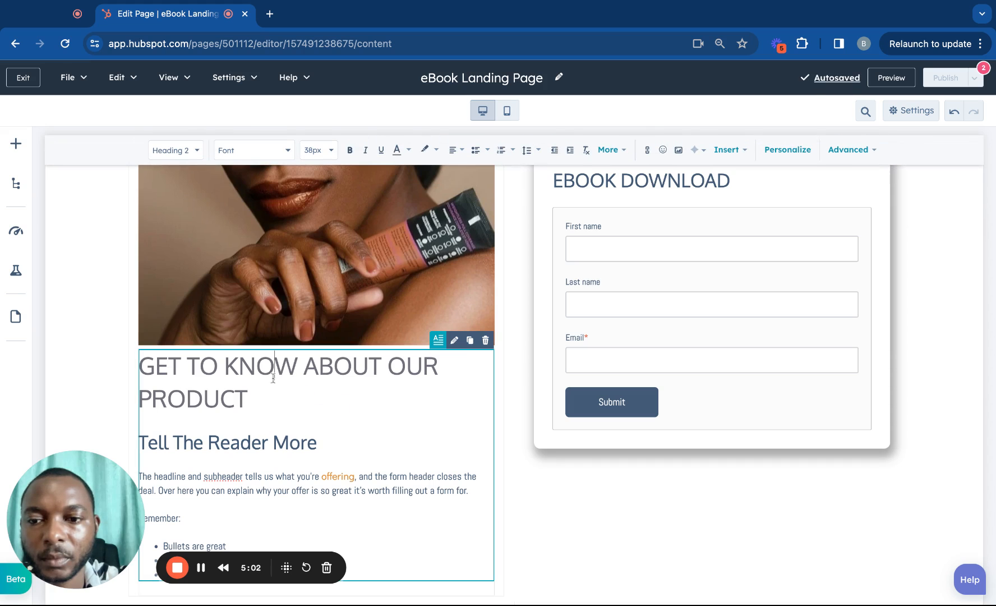
scroll(280, 429, "down", 1)
left_click(271, 375)
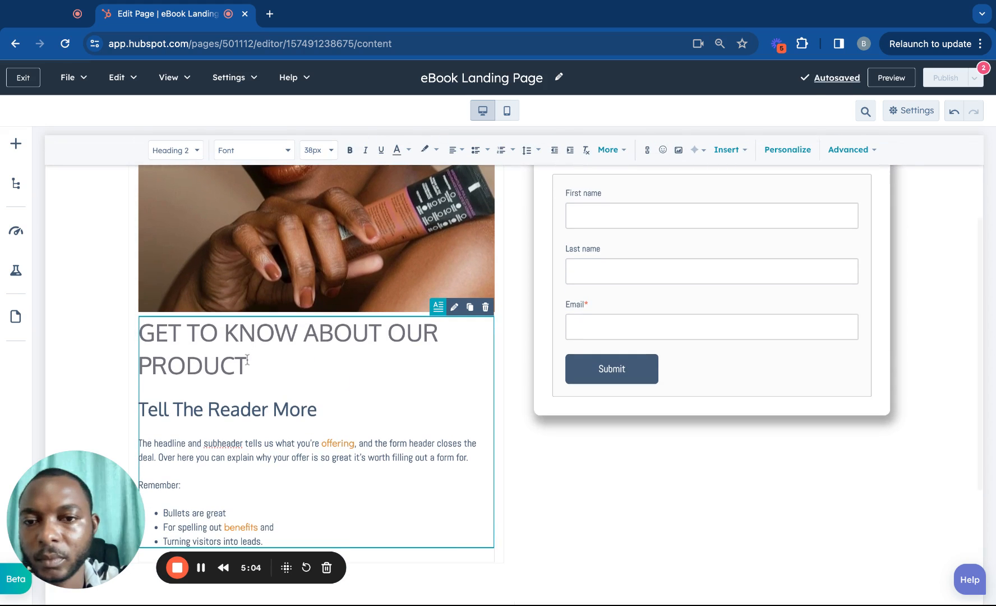
scroll(494, 304, "up", 2)
scroll(495, 304, "down", 4)
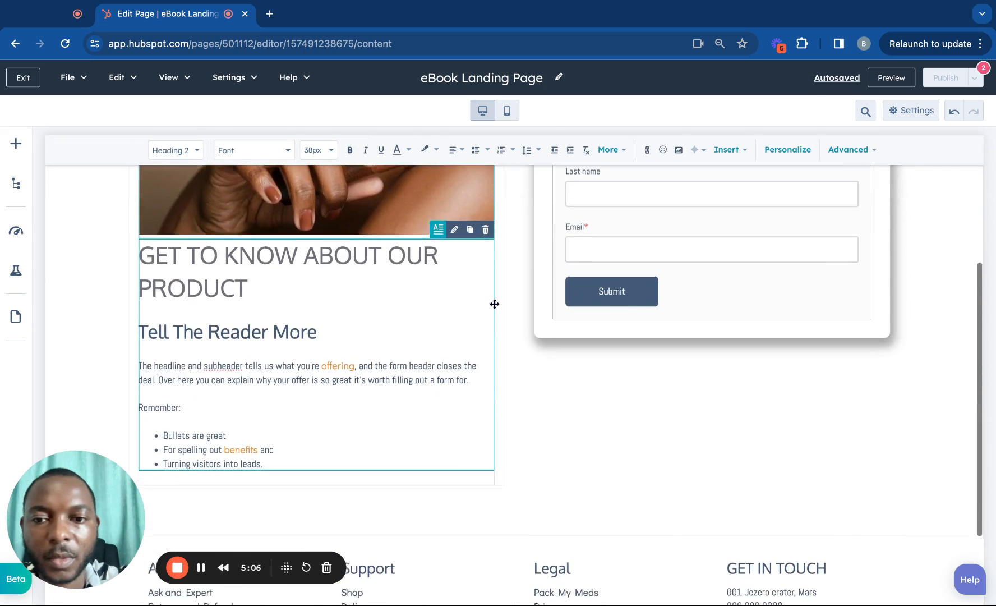
Open the form module's settings and expand its Form content section.
left_click(629, 241)
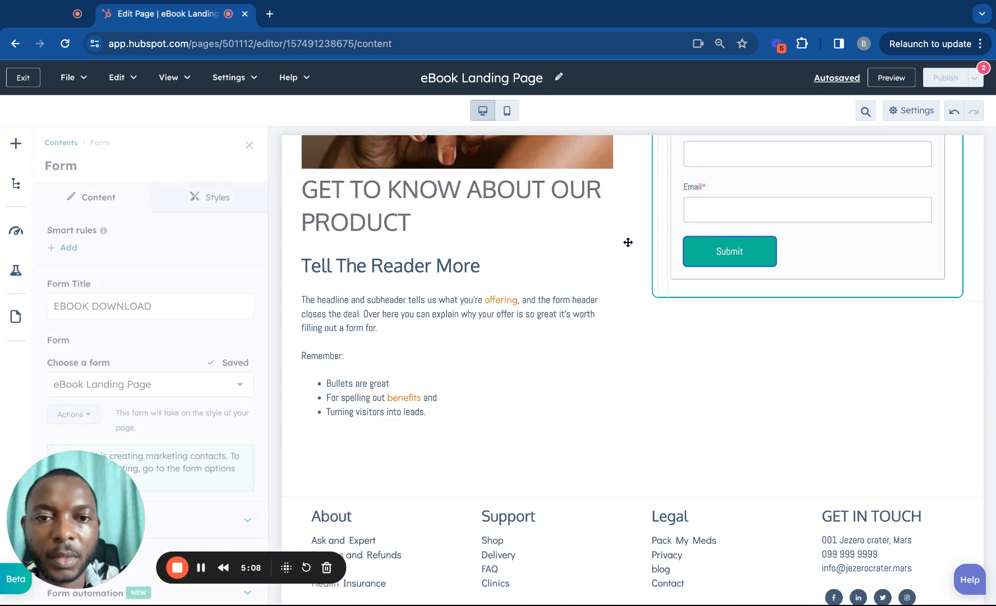
scroll(162, 374, "down", 2)
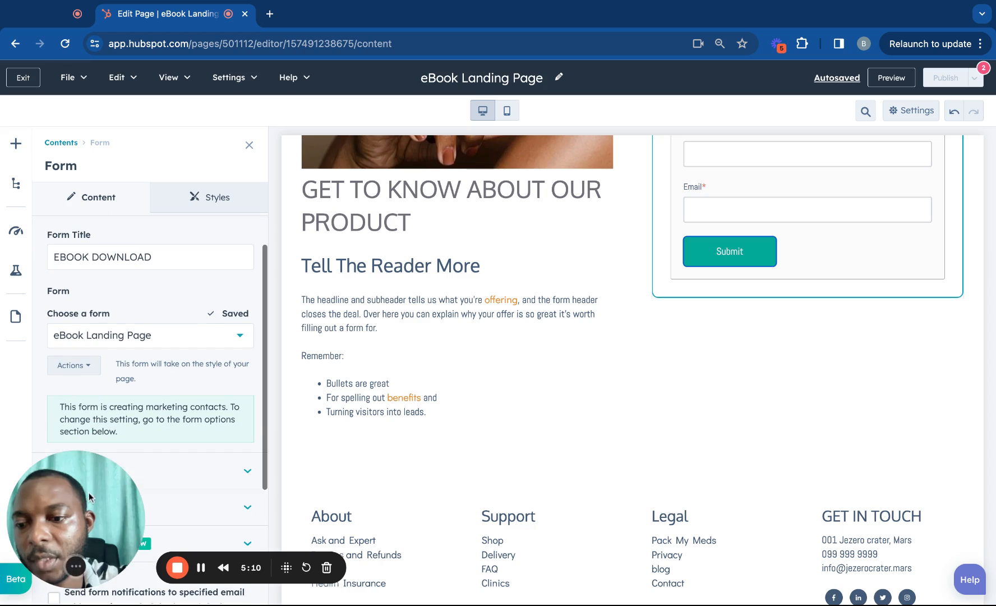
left_click_drag(281, 514, 388, 442)
scroll(190, 433, "down", 7)
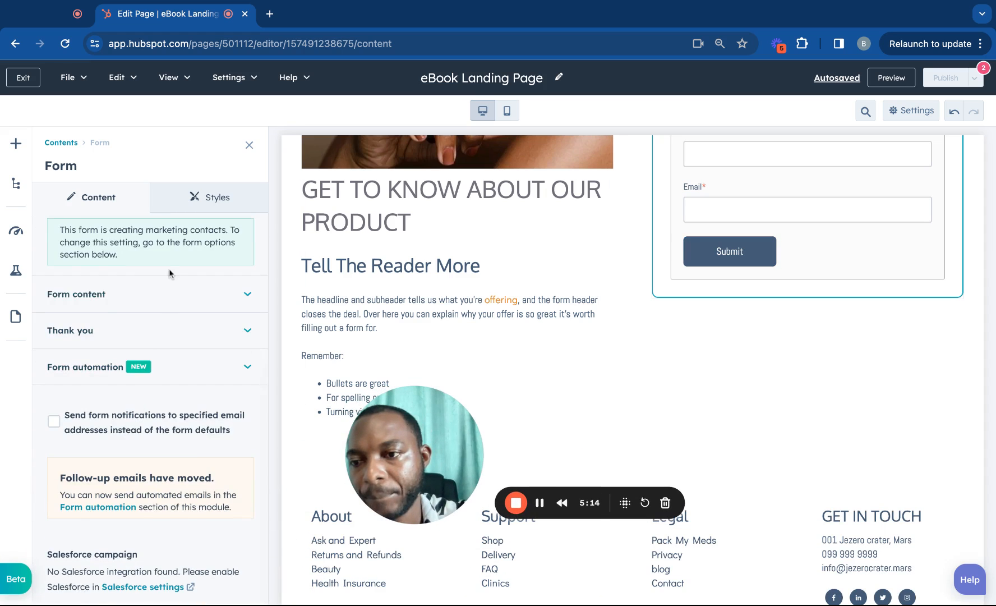
scroll(169, 269, "up", 5)
left_click(224, 418)
scroll(225, 422, "down", 5)
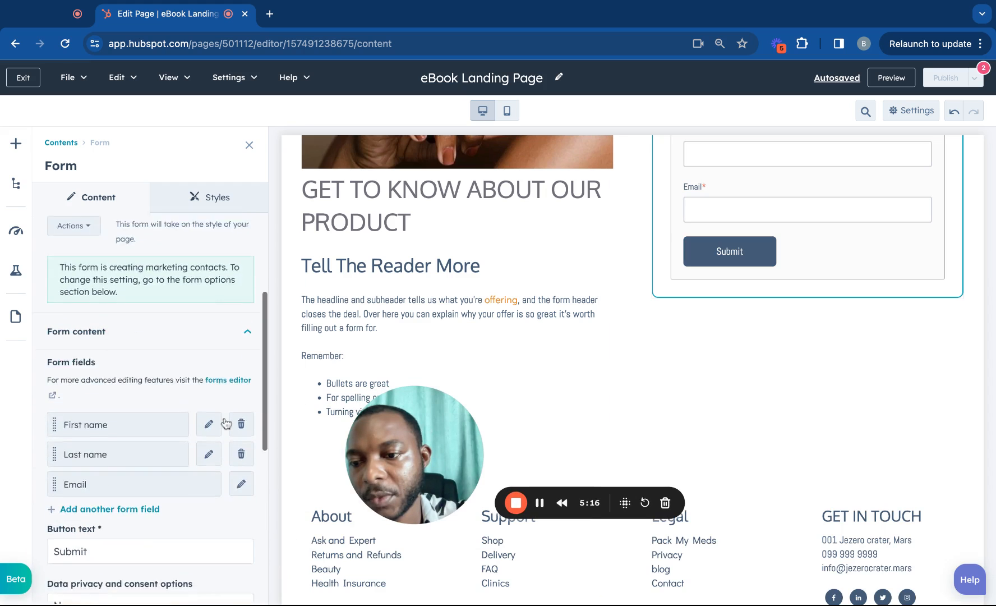
scroll(226, 423, "down", 2)
Replace the Submit button text with Download.
left_click(100, 409)
left_click_drag(100, 409, 52, 409)
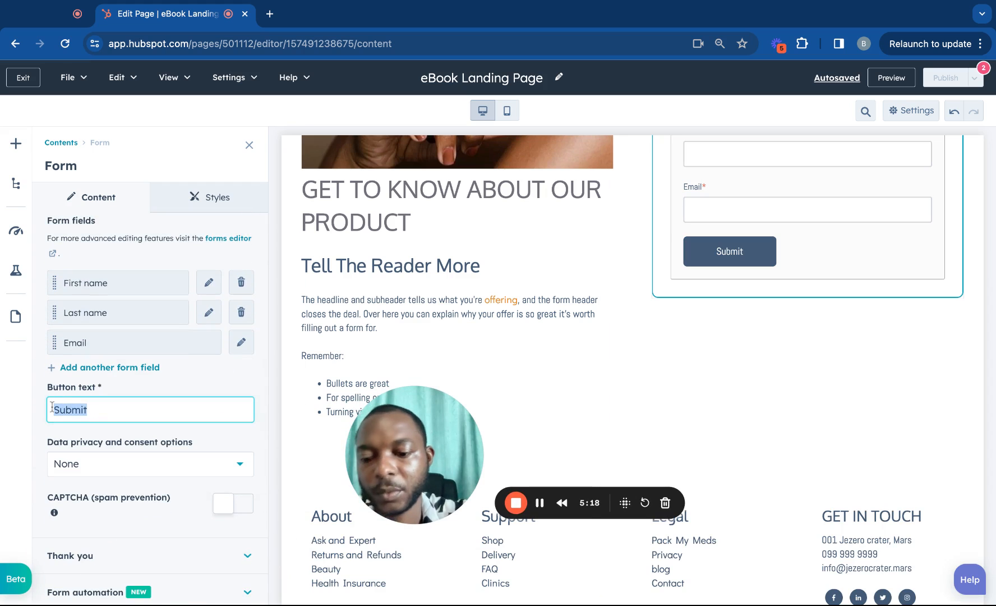
type("Download")
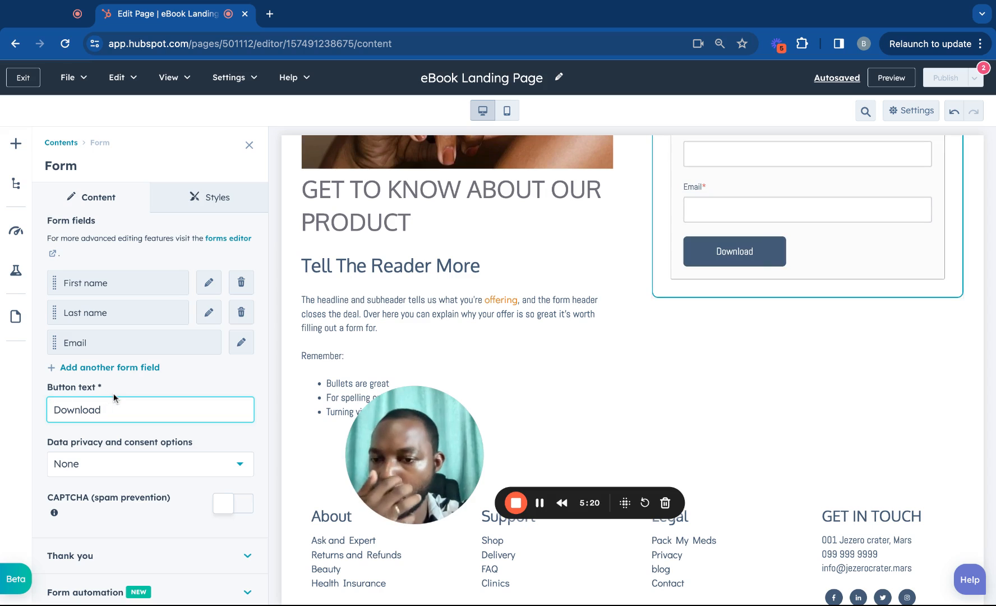
scroll(216, 360, "up", 1)
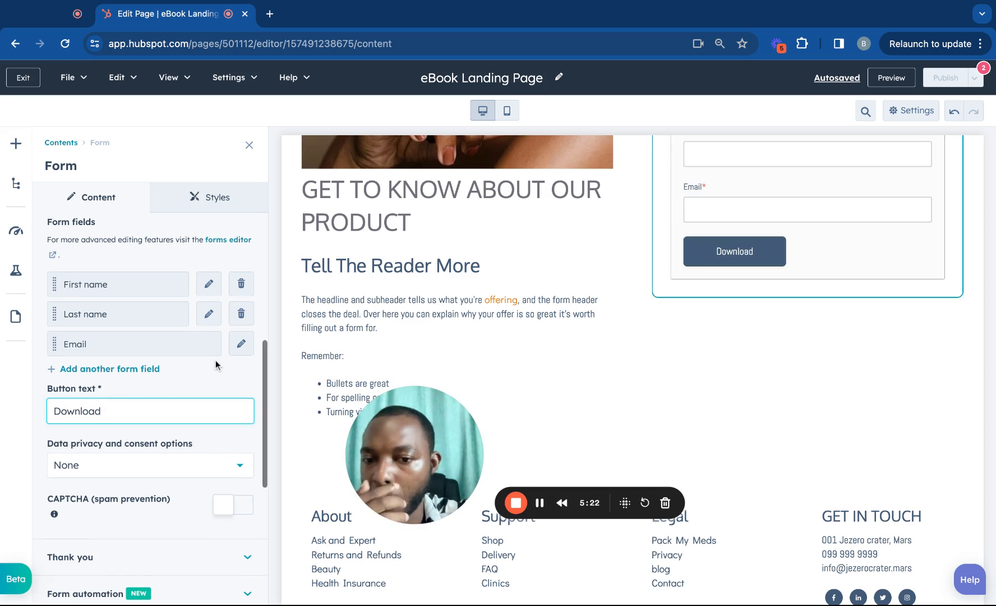
scroll(216, 360, "down", 3)
scroll(215, 360, "up", 10)
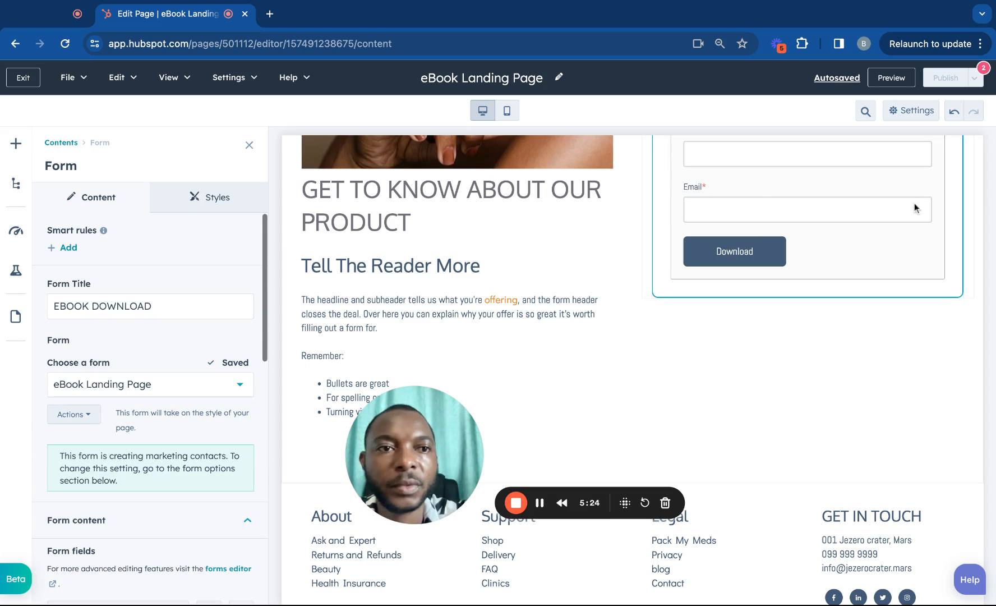
mouse_move(932, 81)
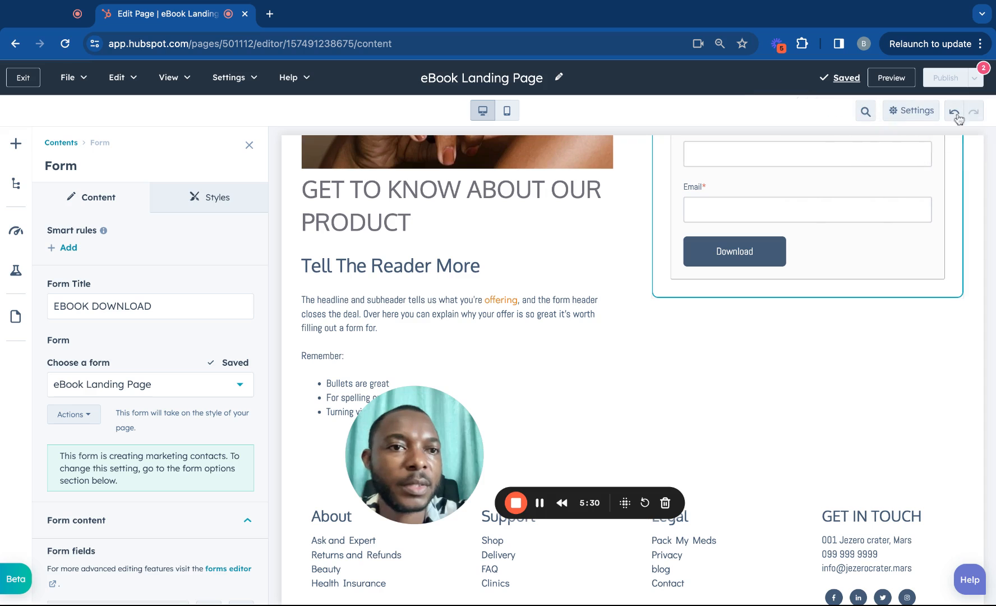
Copy the internal name 'eBook Landing Page' into the Page title field in settings.
left_click(926, 111)
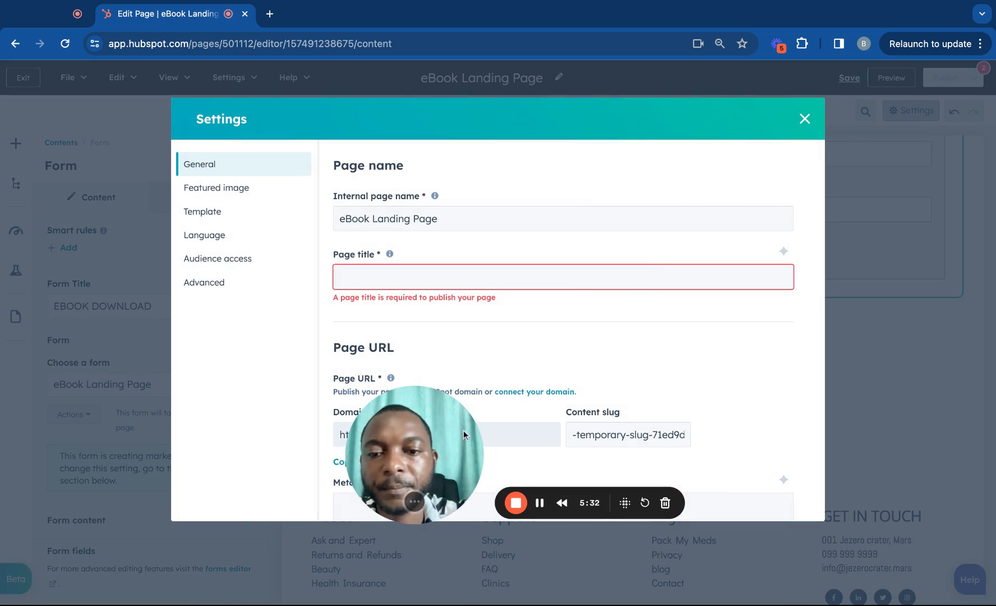
triple_click(455, 218)
key("ctrl+c")
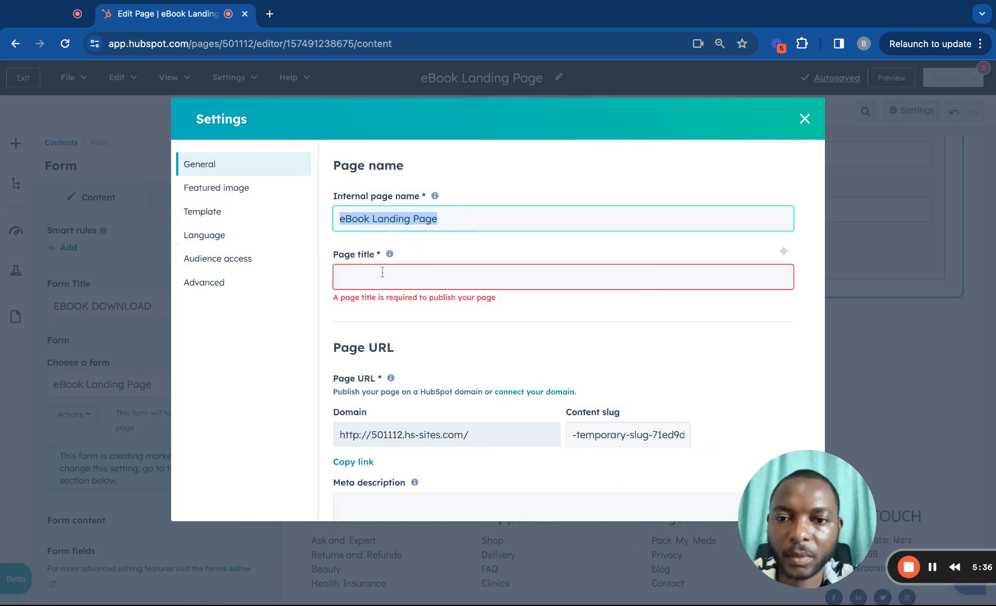
left_click(382, 273)
key("ctrl+v")
left_click(556, 318)
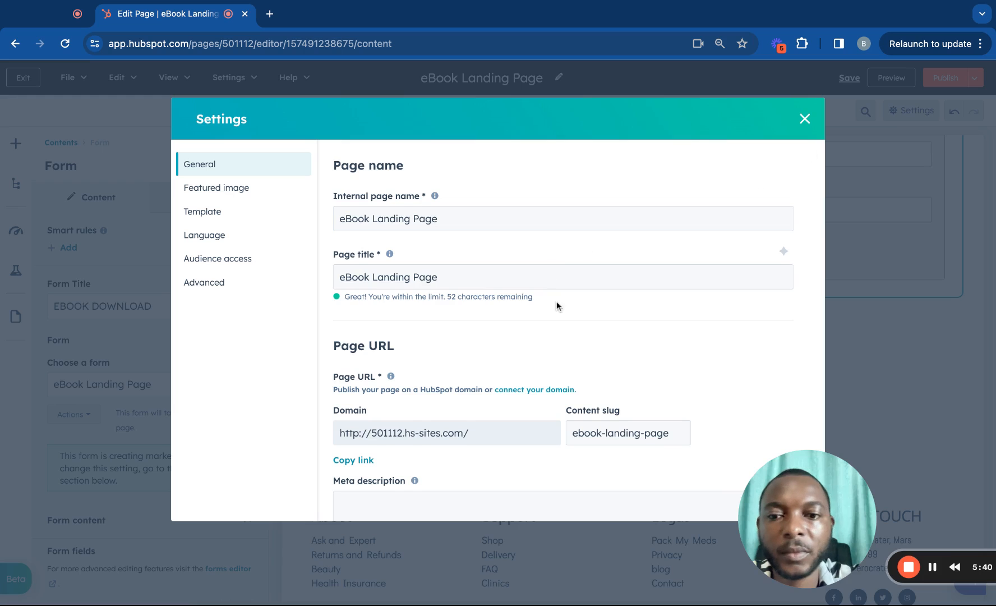
Close the page settings and publish the eBook Landing Page.
scroll(557, 306, "down", 7)
scroll(557, 308, "up", 3)
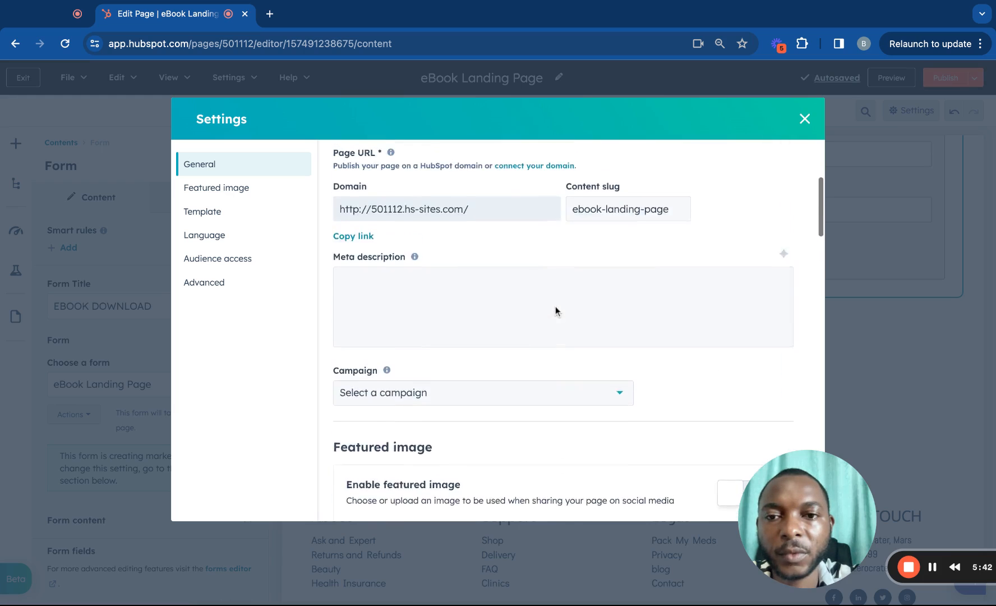
scroll(487, 370, "up", 2)
left_click(480, 379)
scroll(480, 379, "down", 10)
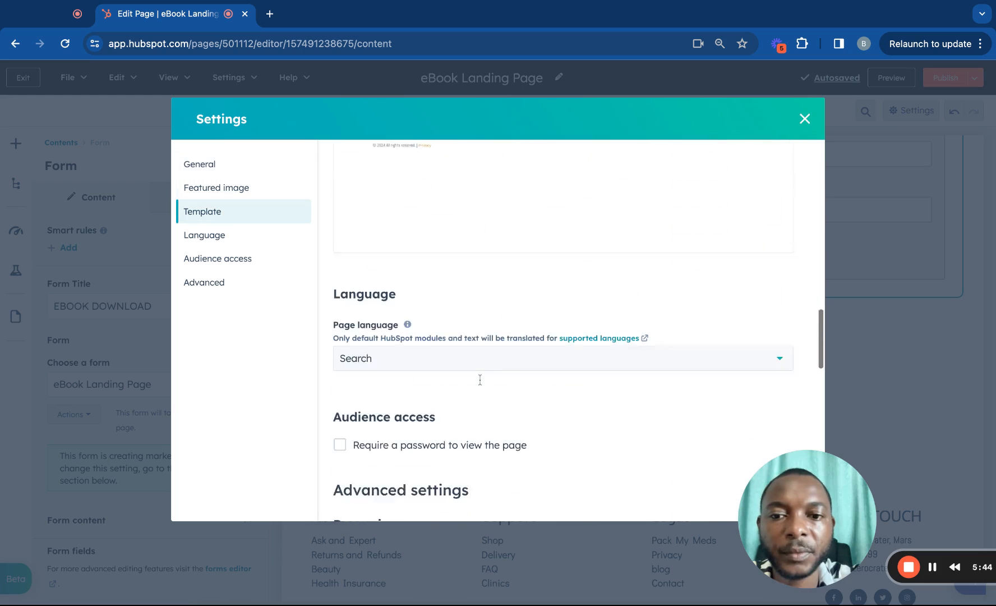
scroll(480, 379, "up", 15)
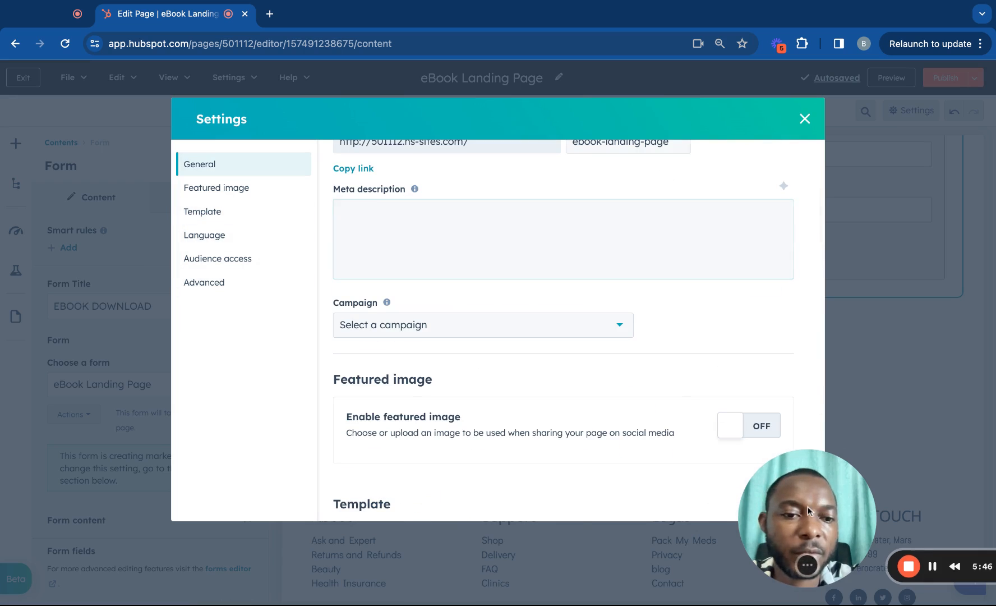
left_click(806, 119)
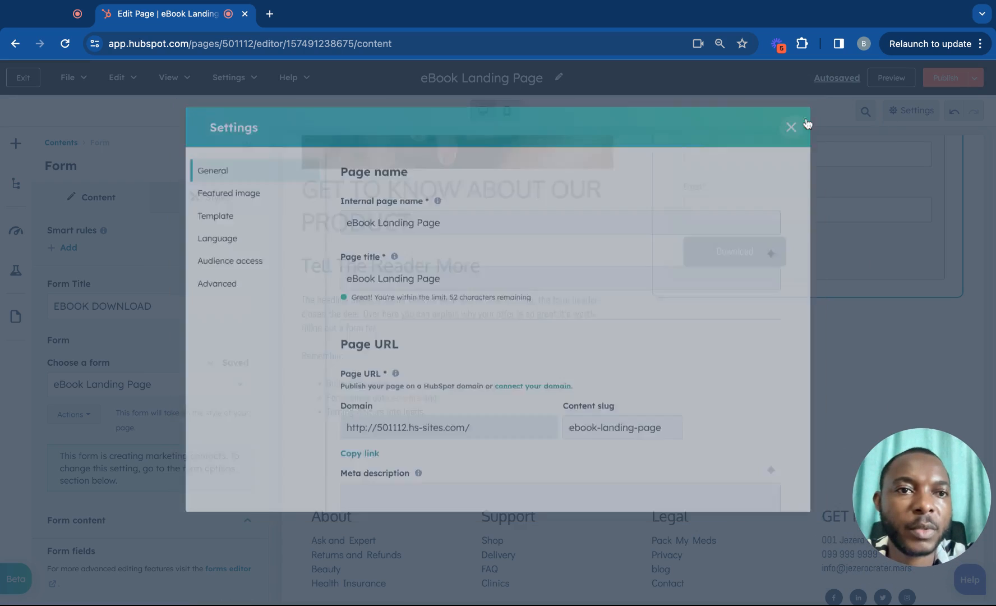
left_click(957, 82)
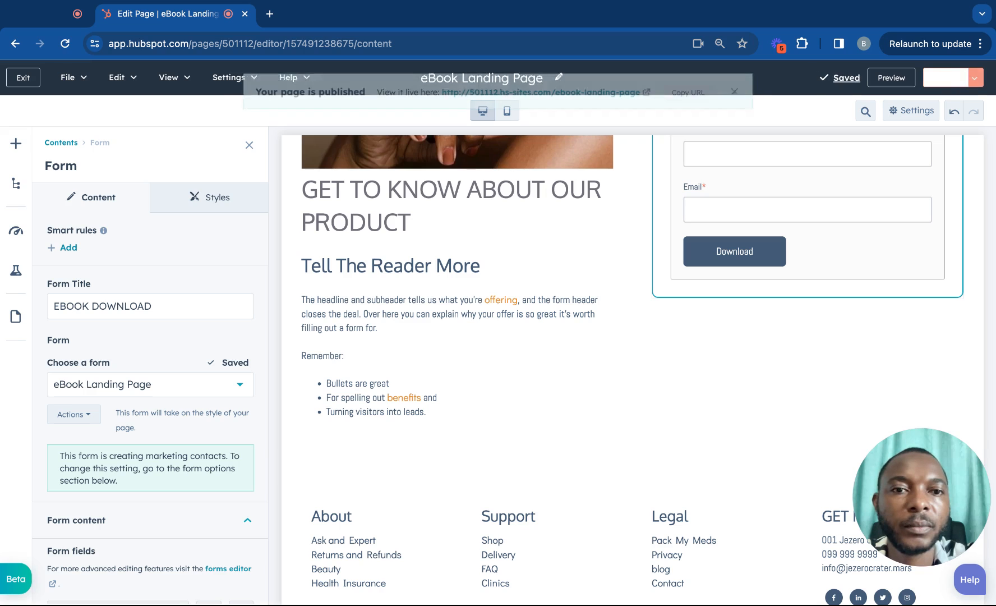
Open the published eBook landing page live in a new tab and look it over.
left_click(607, 93)
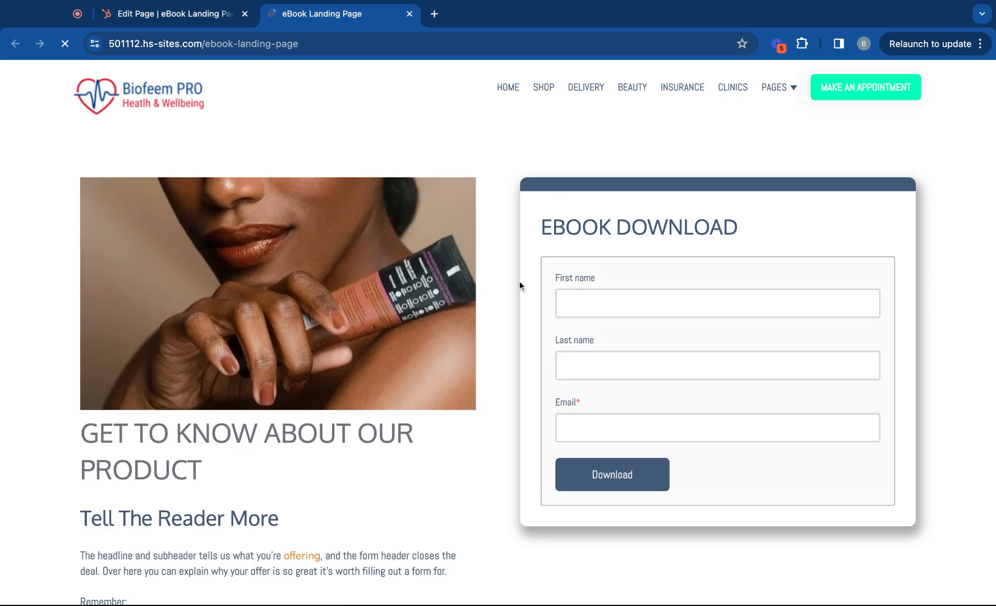
scroll(519, 284, "down", 6)
scroll(520, 285, "up", 6)
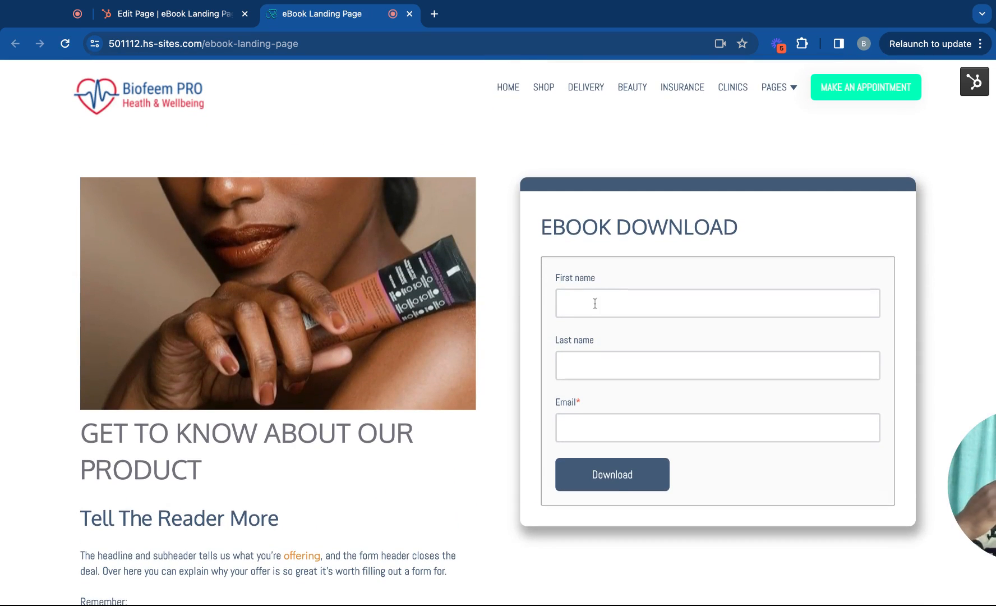
scroll(615, 318, "down", 5)
scroll(615, 318, "up", 5)
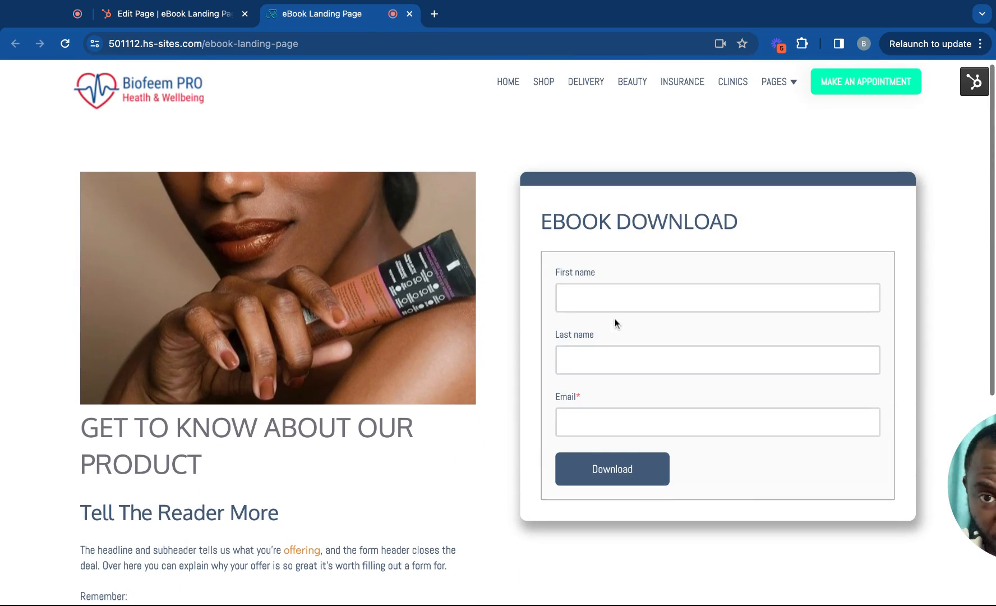
Check the form's Thank you settings in the editor, then return to the live page.
left_click(168, 14)
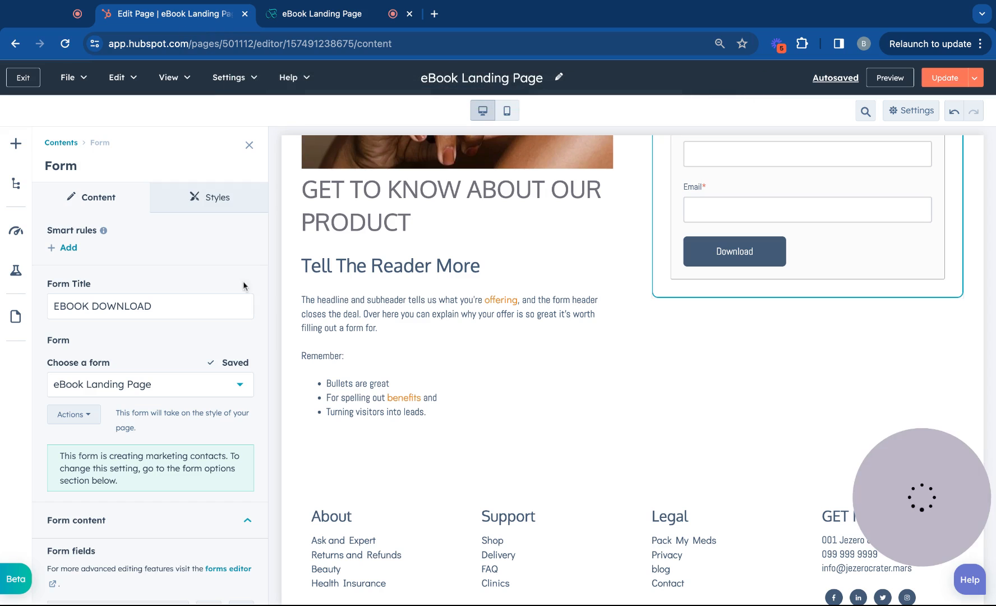
scroll(207, 317, "down", 13)
scroll(210, 382, "up", 3)
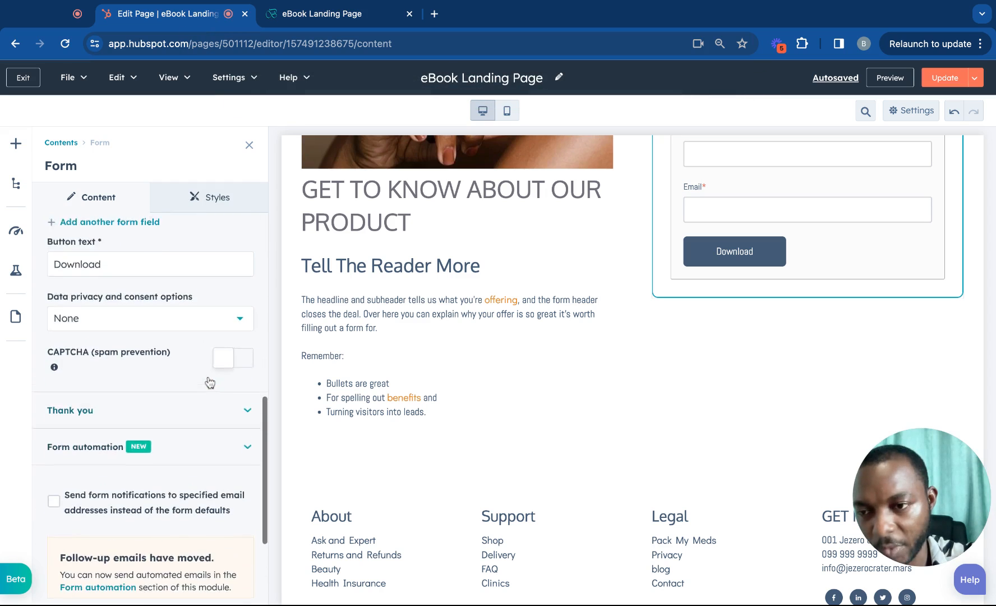
scroll(210, 382, "down", 2)
left_click(215, 362)
scroll(205, 404, "down", 3)
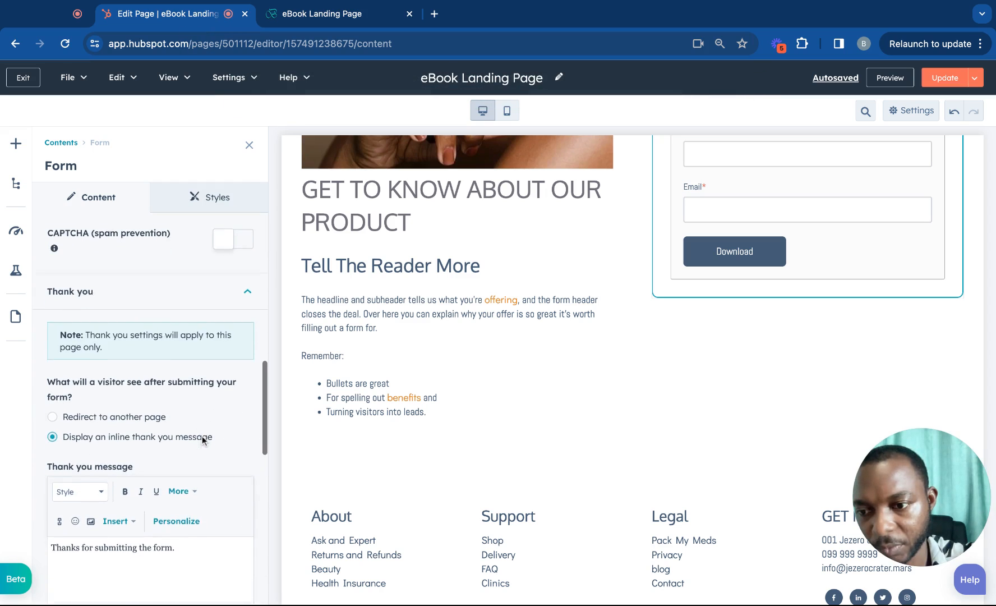
scroll(156, 544, "down", 2)
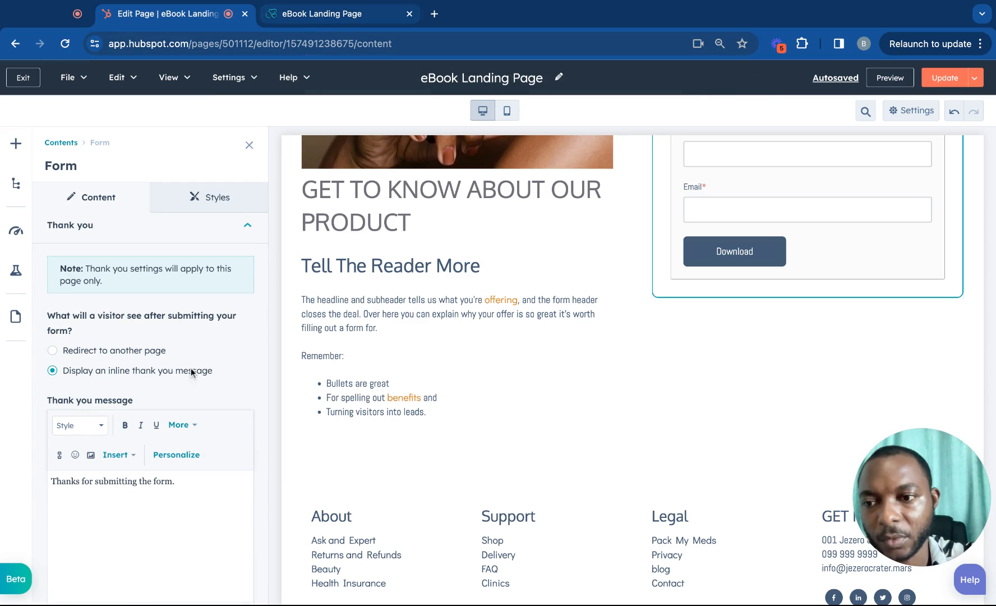
left_click(359, 16)
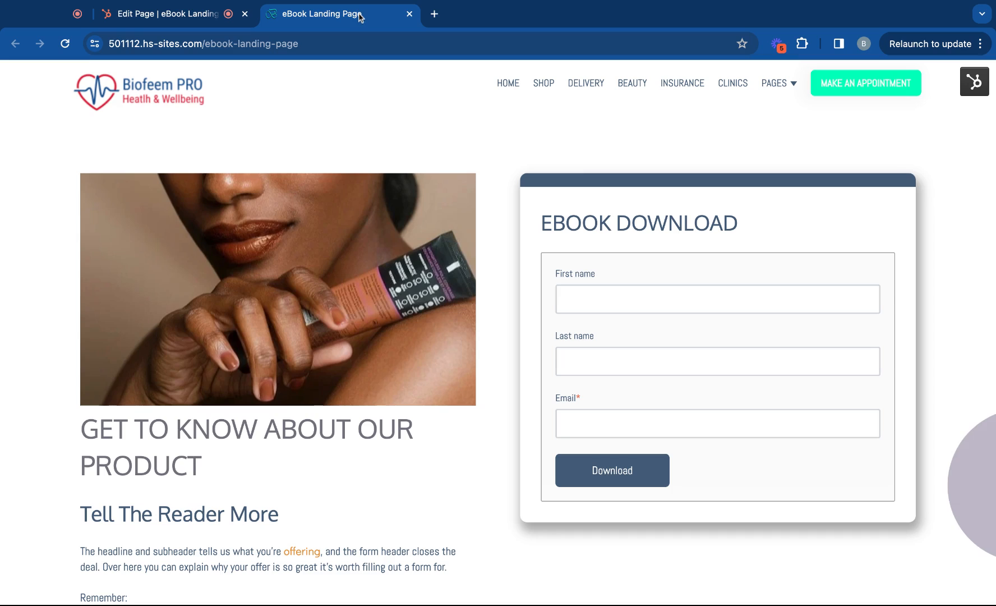
Fill in the test contact's first and last name on the live form.
left_click(594, 300)
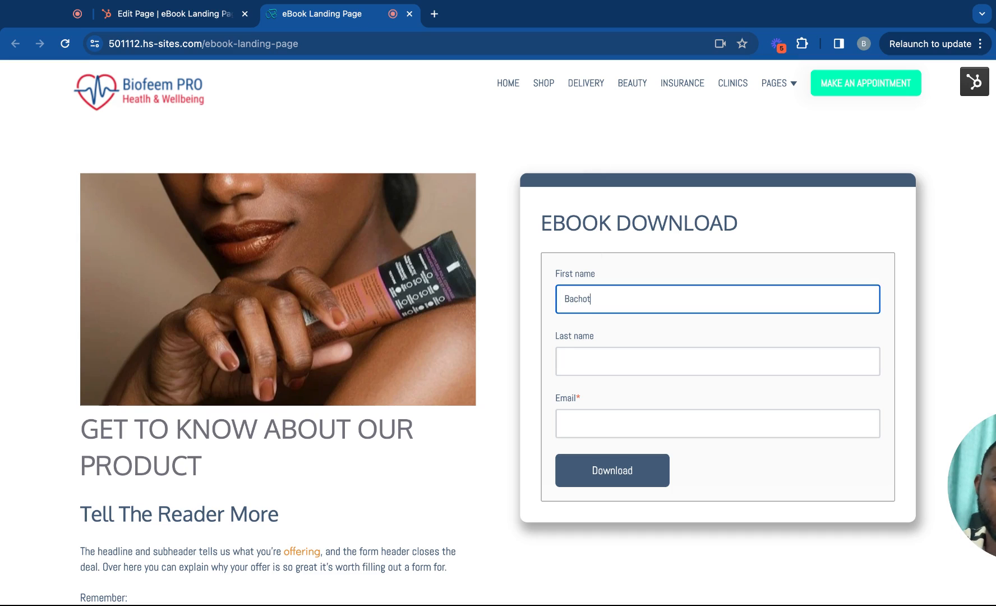
left_click(561, 360)
left_click(614, 302)
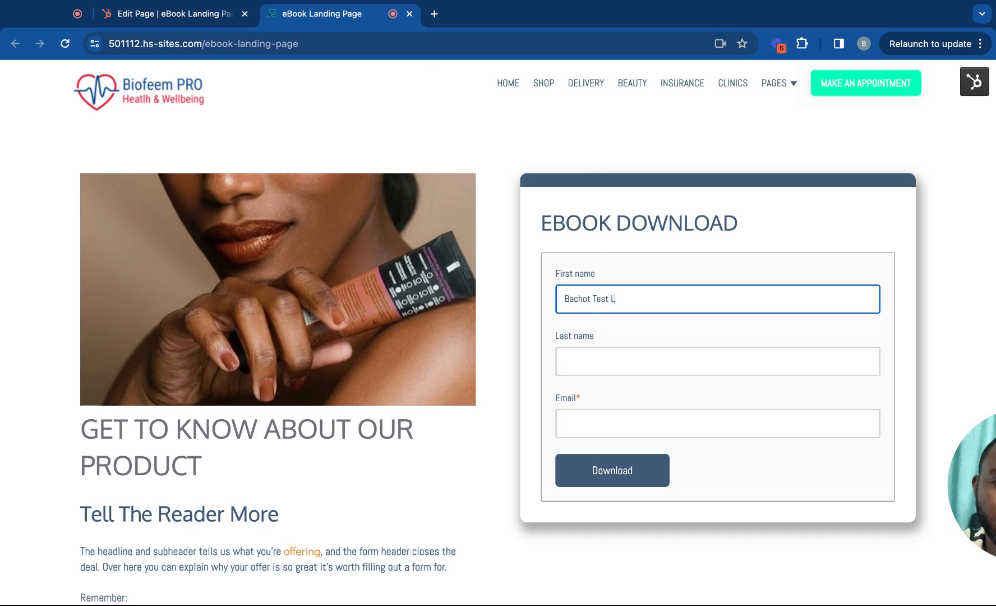
key("super+a")
left_click(596, 364)
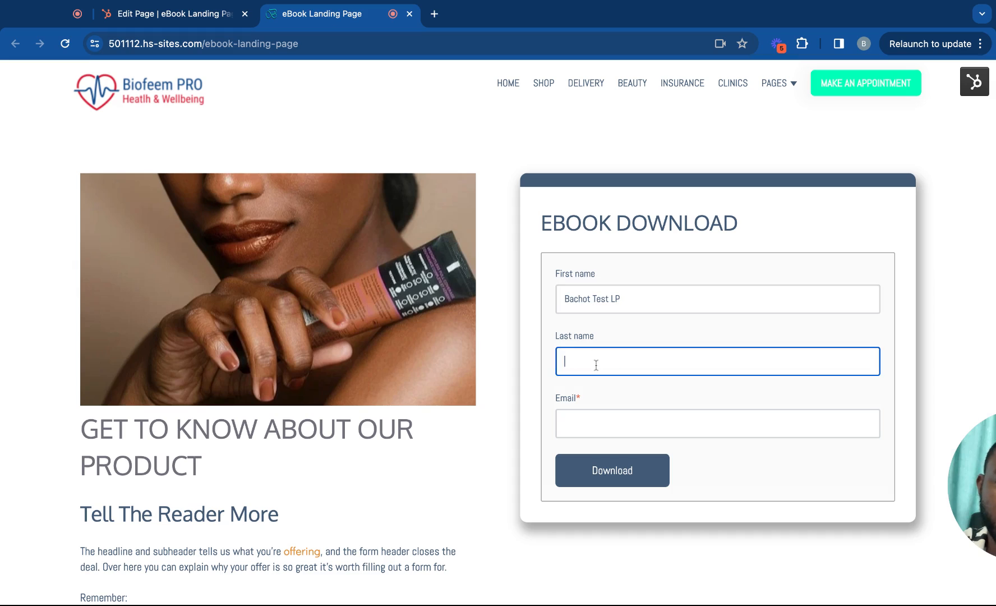
left_click(583, 422)
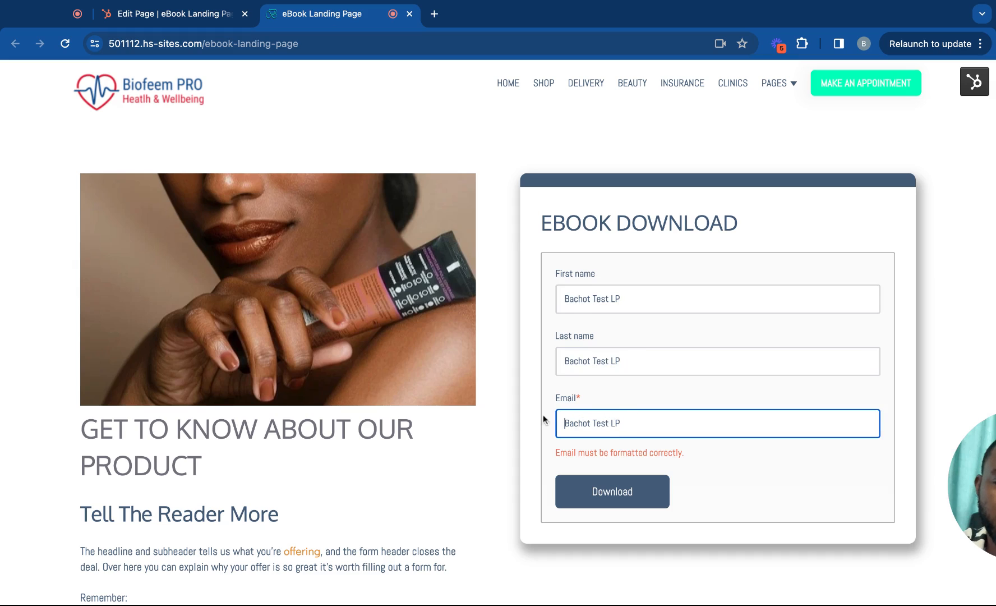
Enter the test email address, correct its domain, and submit the form with Download.
key("BackSpace")
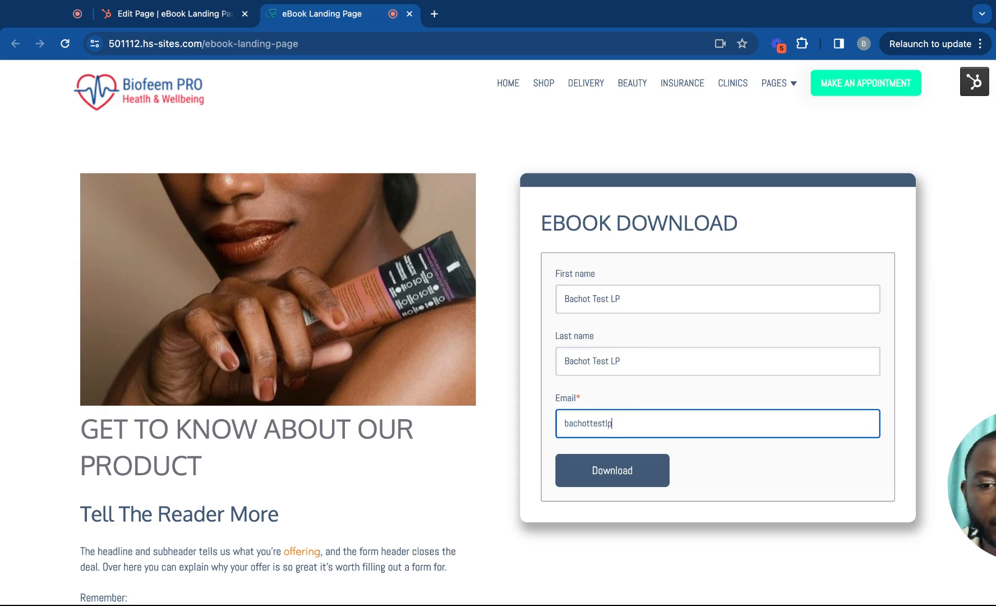
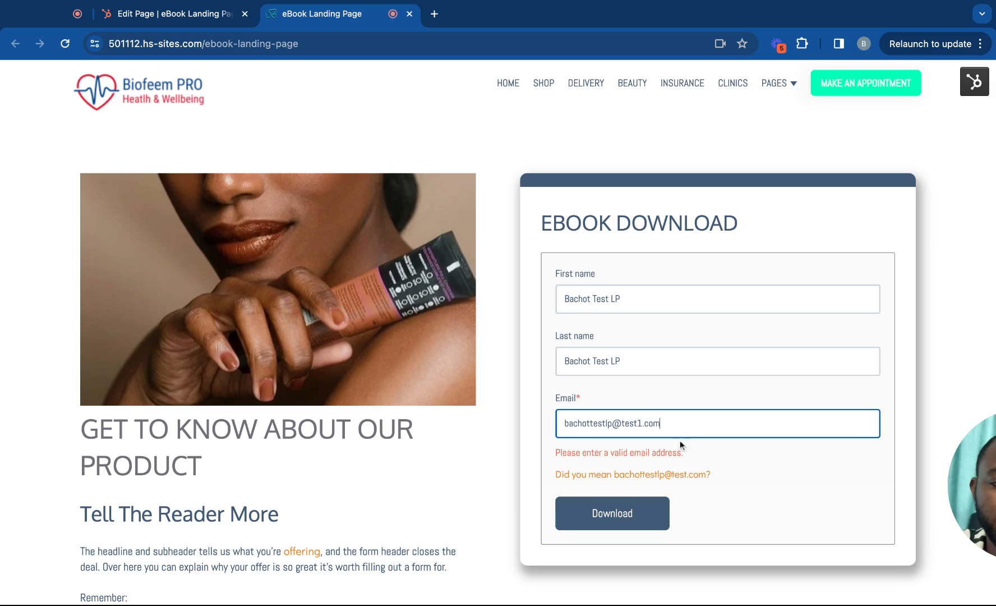
left_click(650, 475)
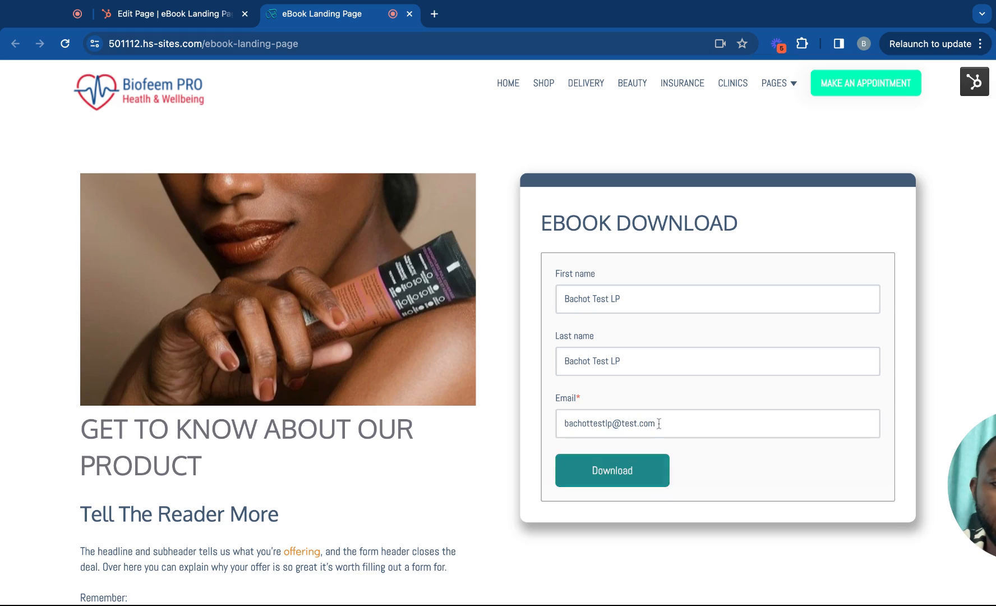
left_click(638, 422)
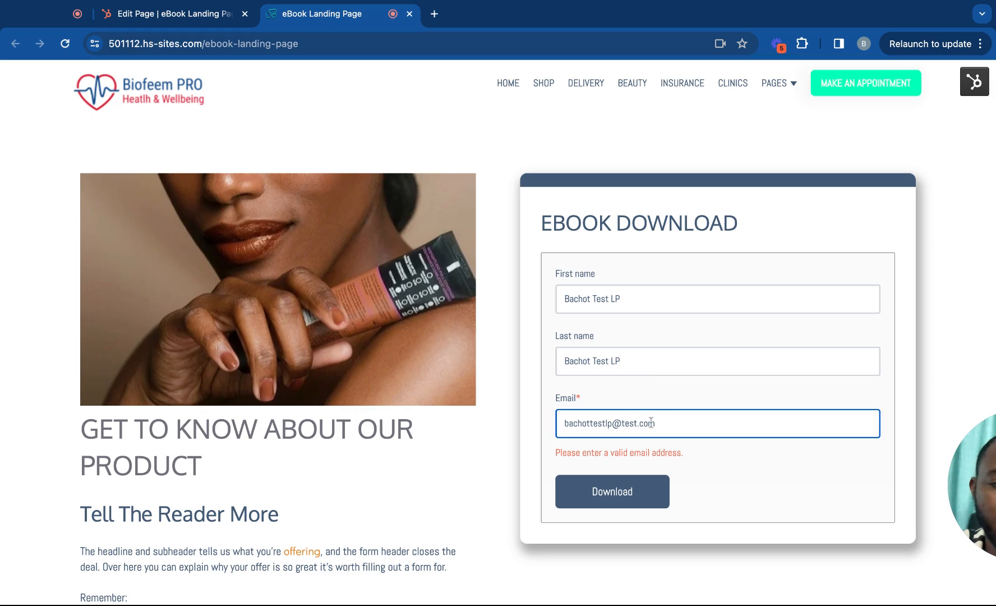
type("o")
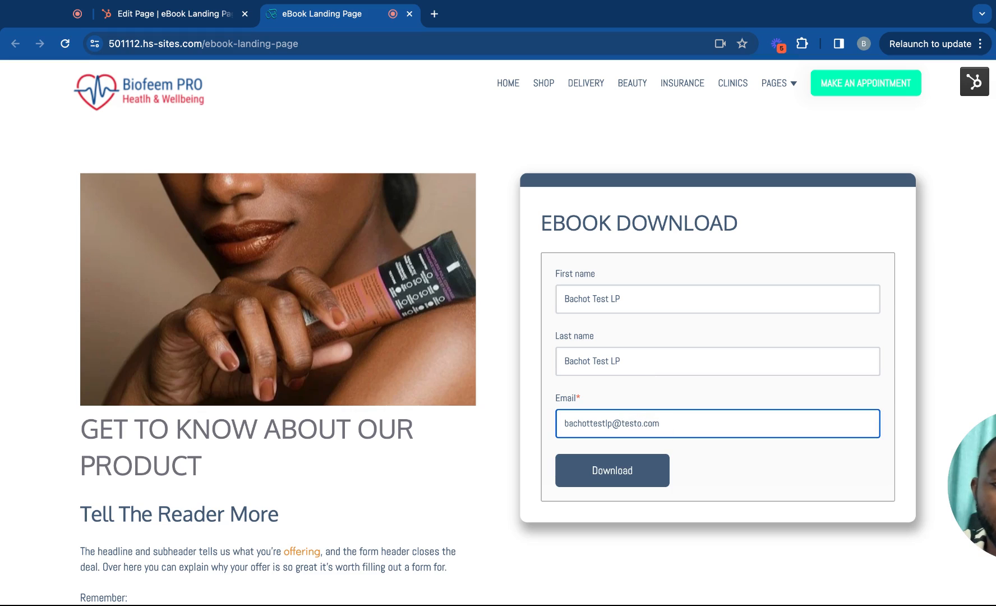
left_click(604, 476)
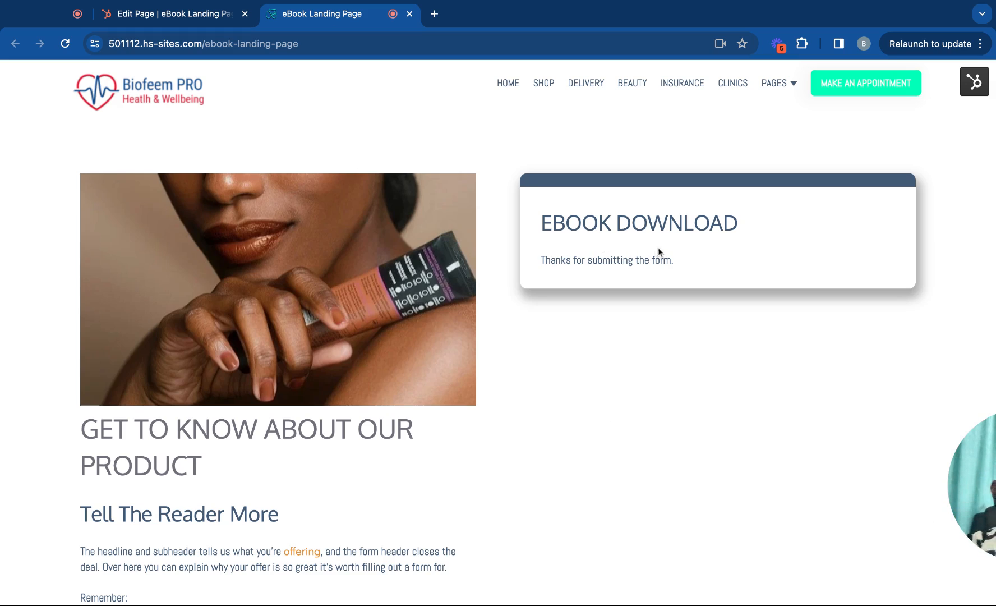
Go back to the Edit Page tab and review the Form panel.
left_click(176, 16)
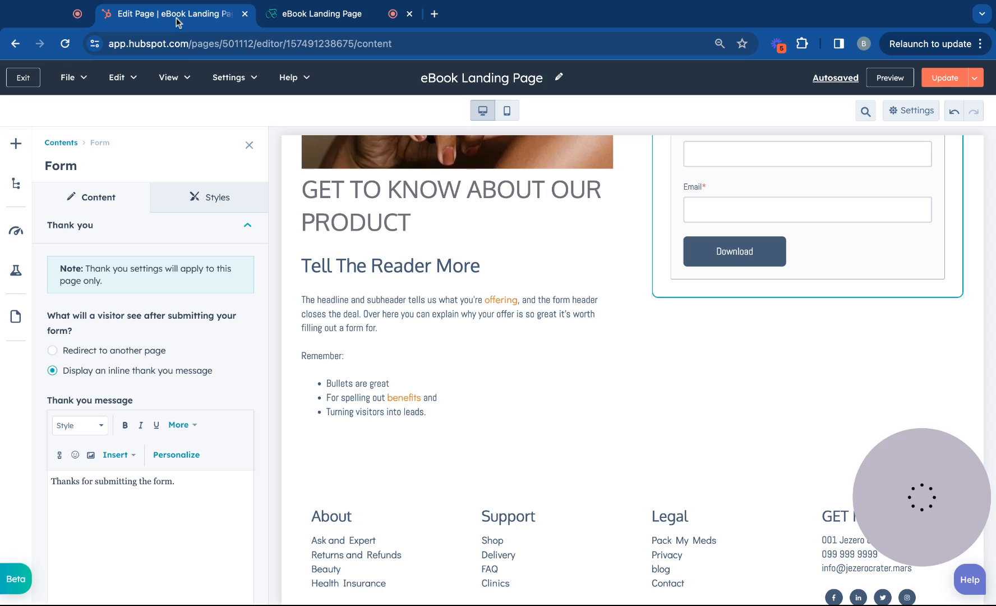
scroll(219, 353, "down", 3)
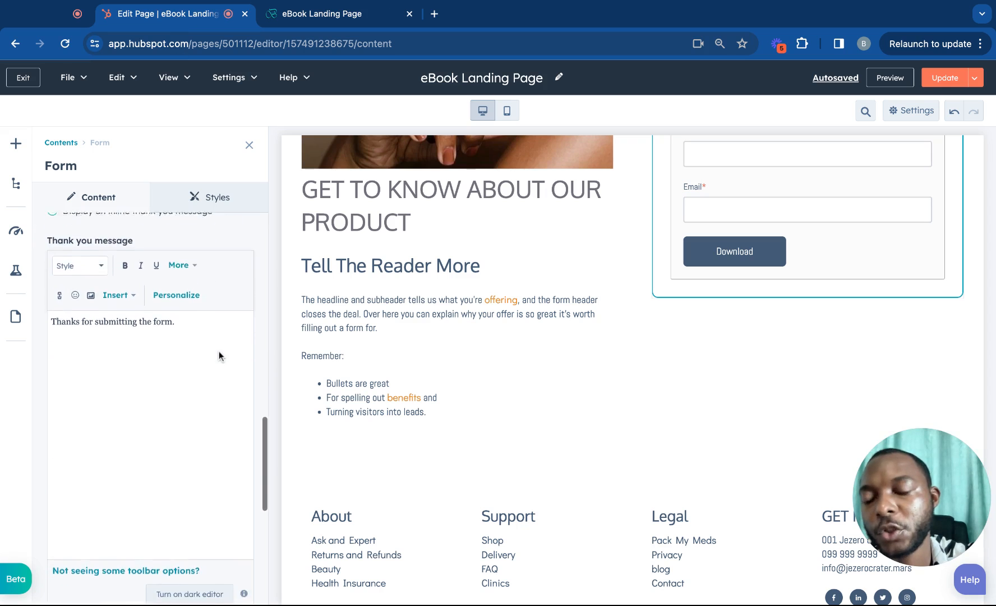
scroll(219, 353, "up", 3)
scroll(219, 355, "up", 5)
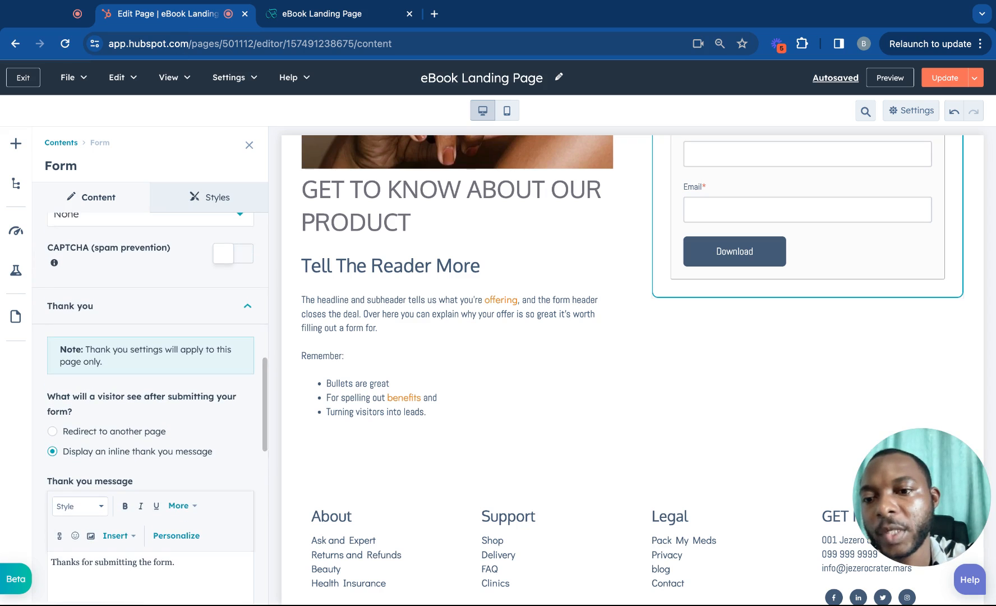
scroll(219, 353, "up", 8)
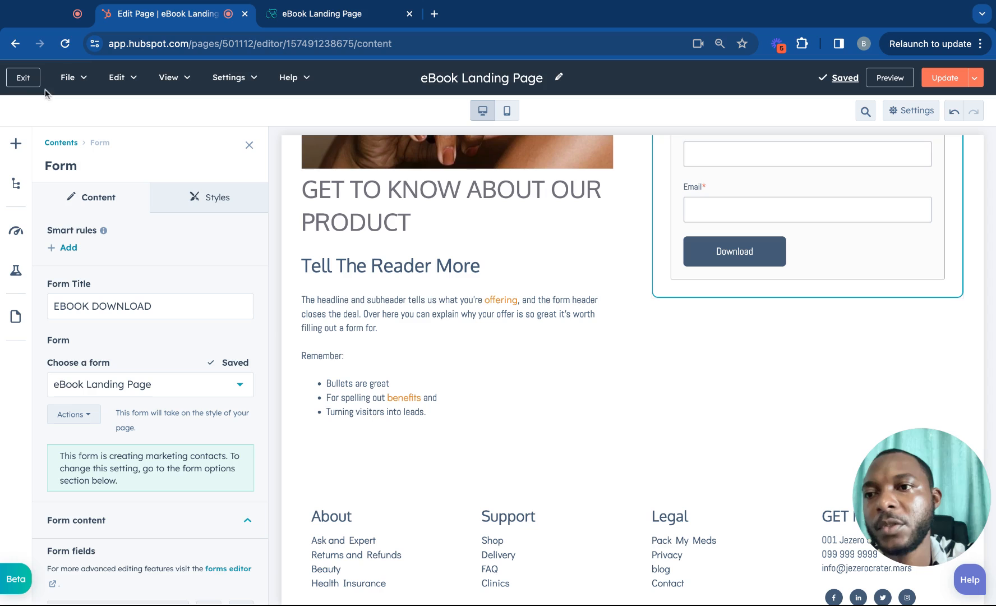
Exit to the Landing pages list and bring up the Create options.
left_click(21, 78)
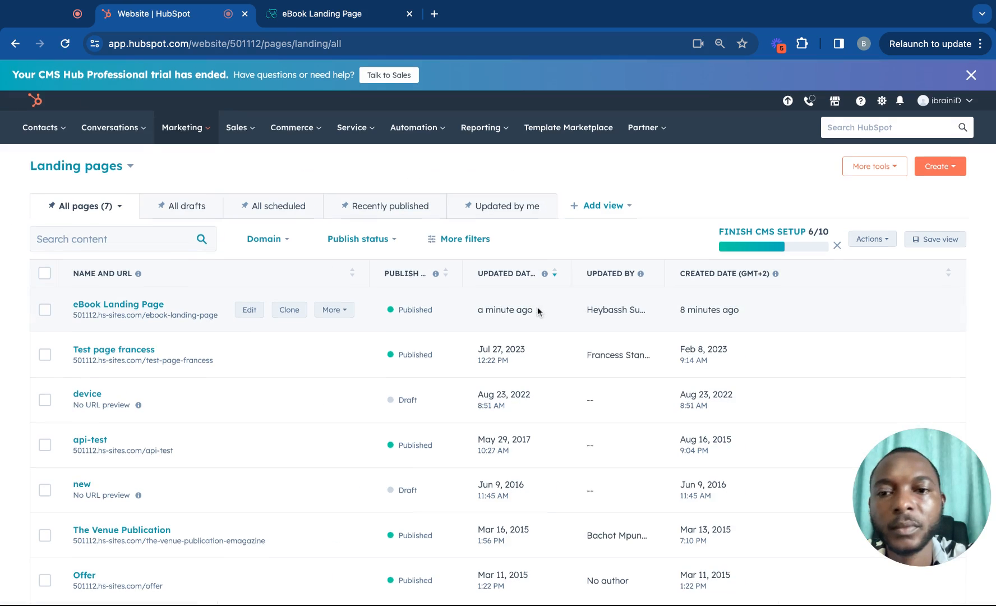
scroll(537, 306, "down", 2)
scroll(537, 306, "up", 2)
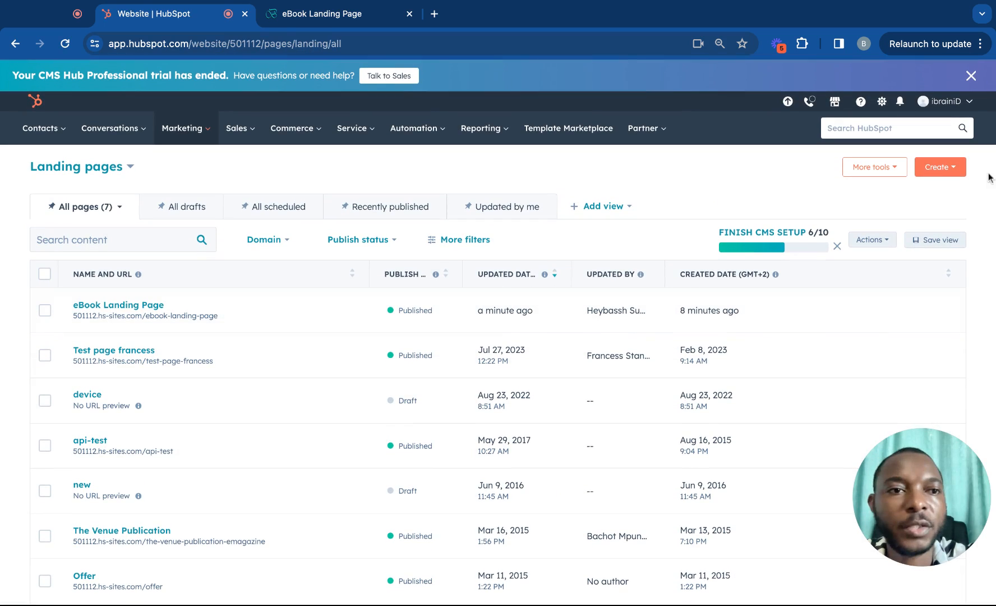
left_click(937, 168)
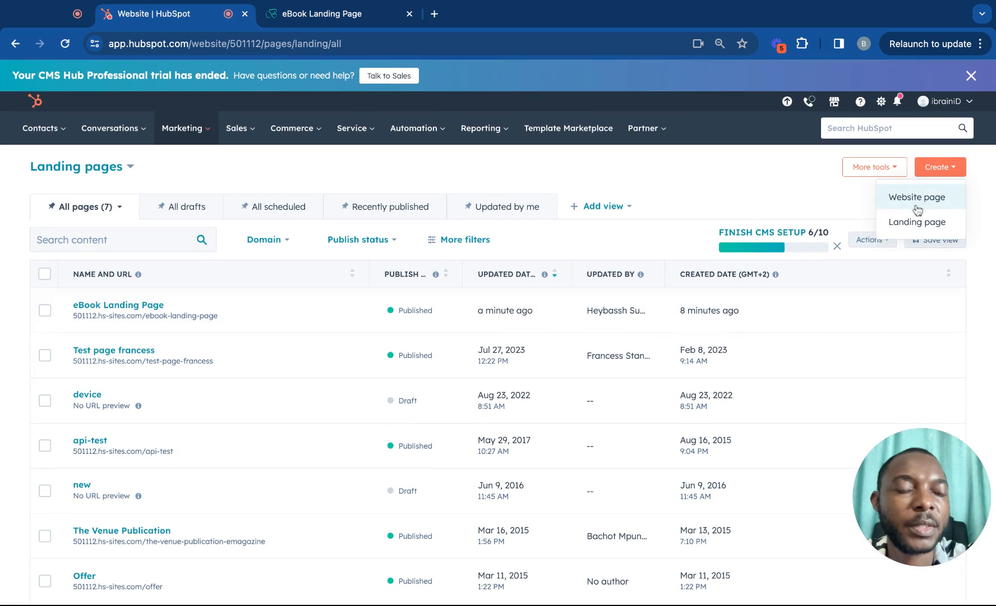
Create a new website page named 'eBook Thank You'.
left_click(935, 199)
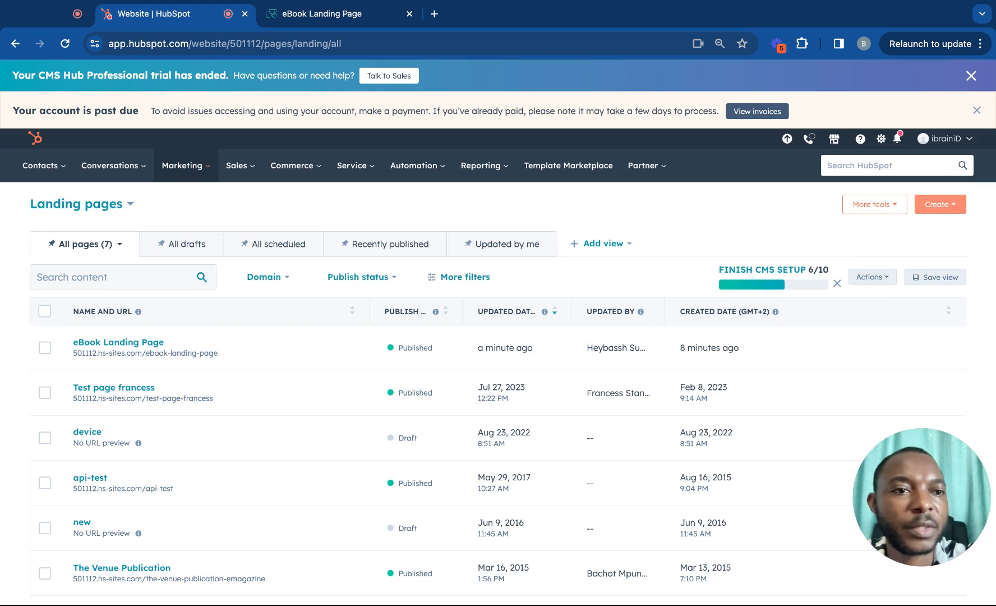
left_click(940, 203)
left_click(917, 231)
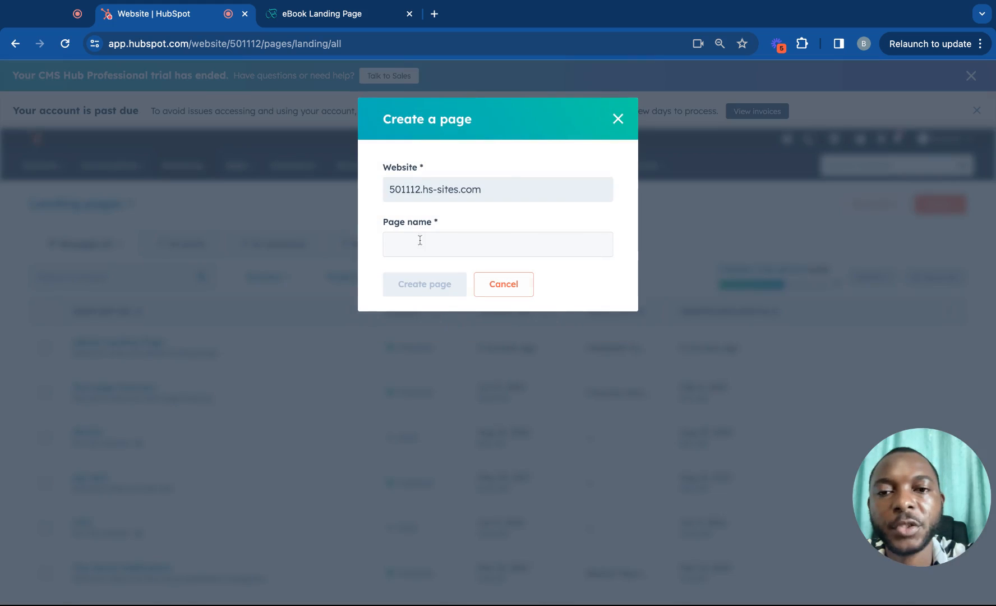
left_click(411, 235)
type("Thank")
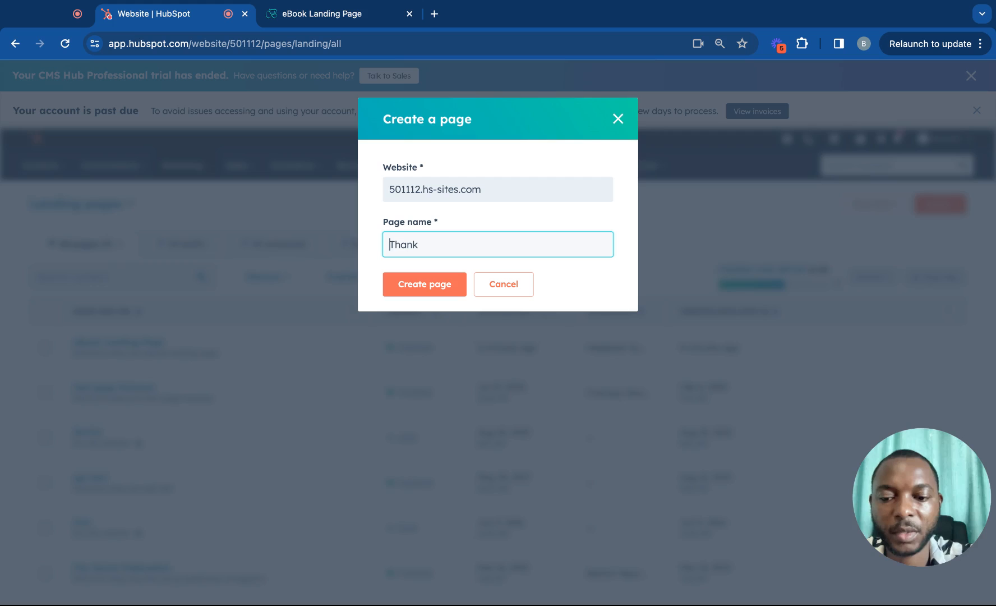
type("EBoo")
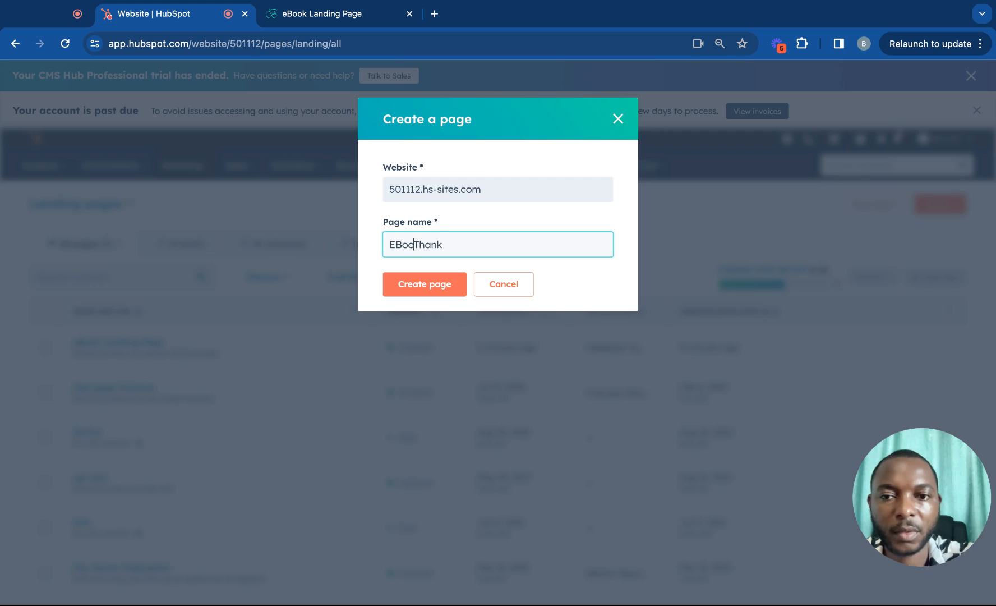
key("BackSpace")
key("BackSpace")
key("BackSpace")
key("BackSpace")
type("eBook")
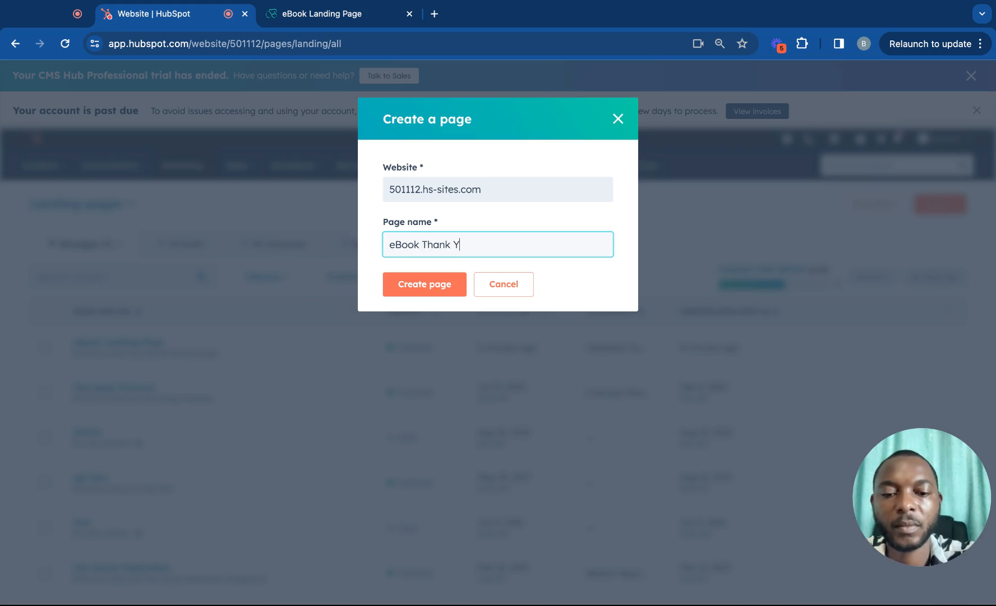
left_click(406, 287)
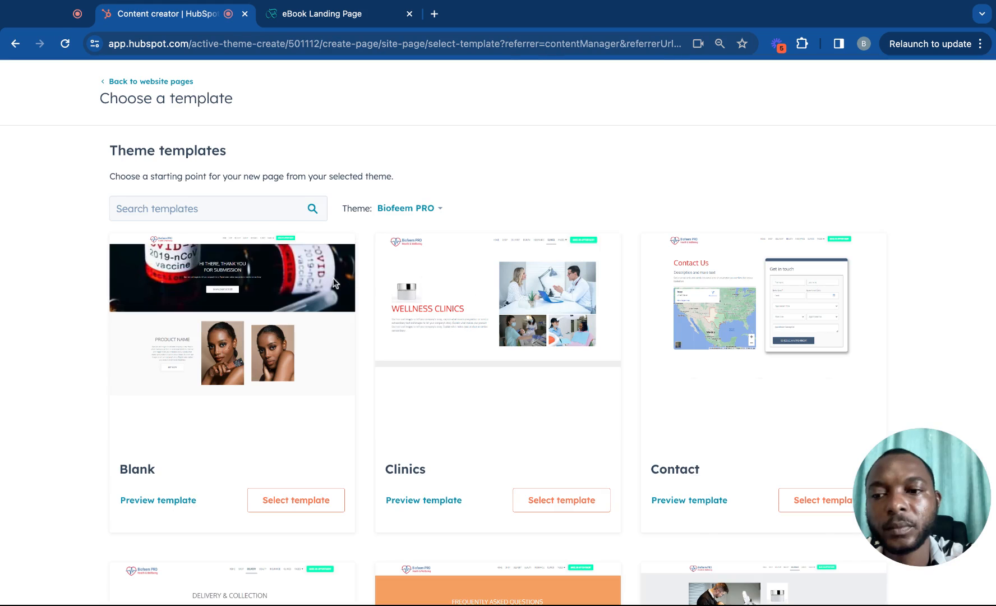
After briefly searching templates for 'than', start the page from the Blank template.
scroll(335, 351, "down", 1)
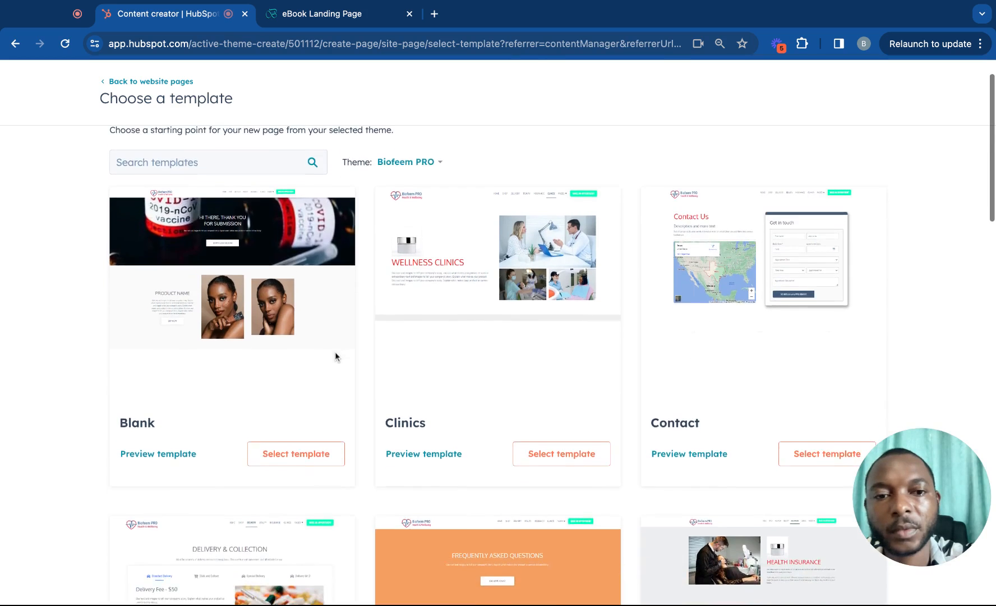
scroll(303, 418, "up", 1)
left_click(248, 208)
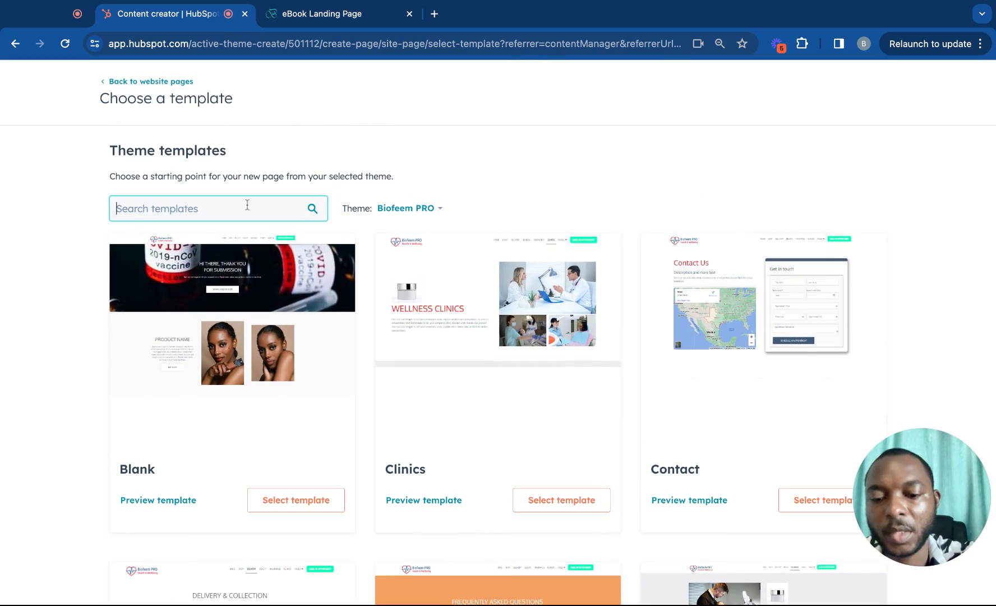
type("than")
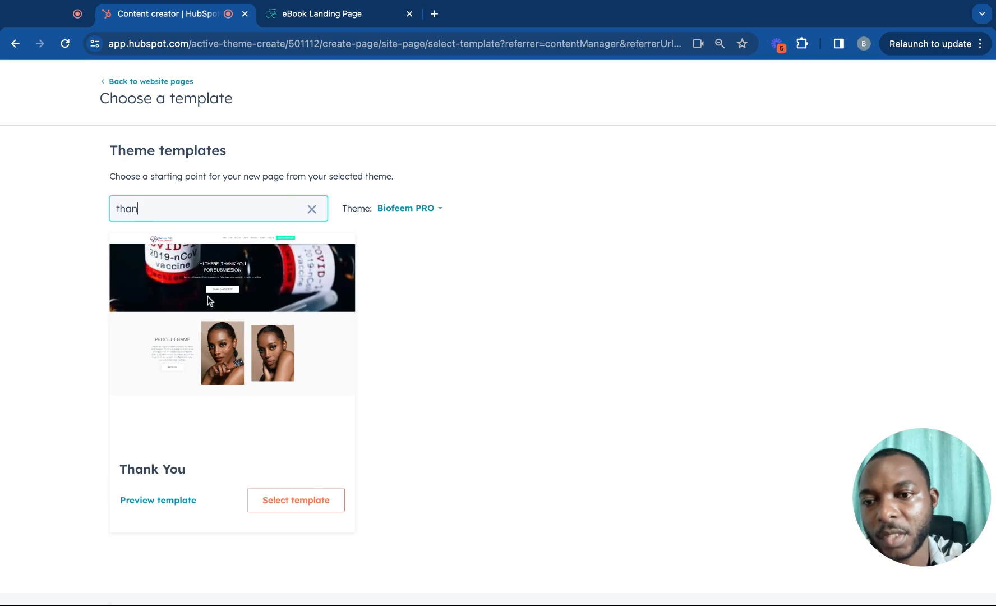
left_click(440, 335)
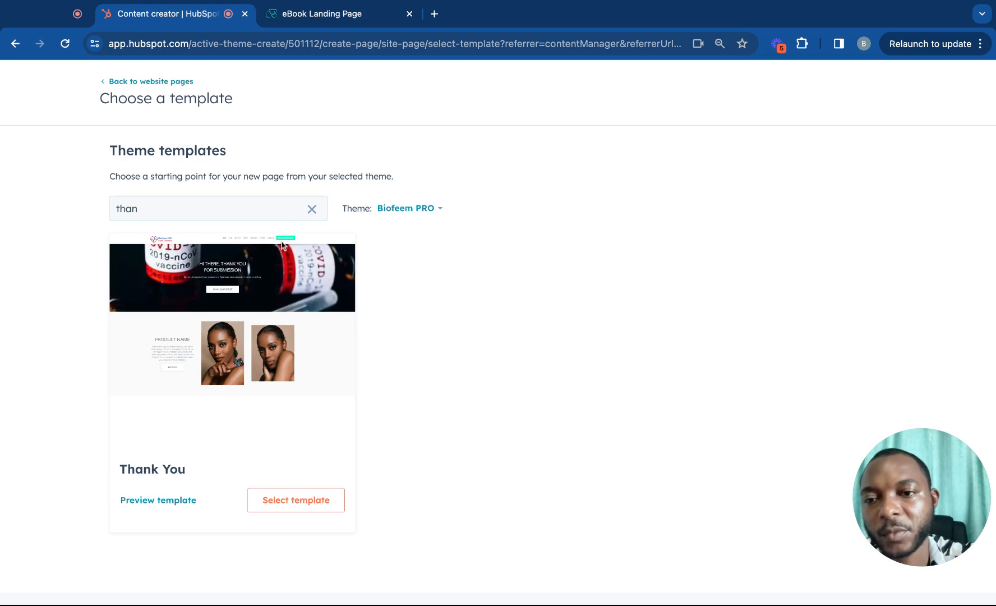
left_click(312, 209)
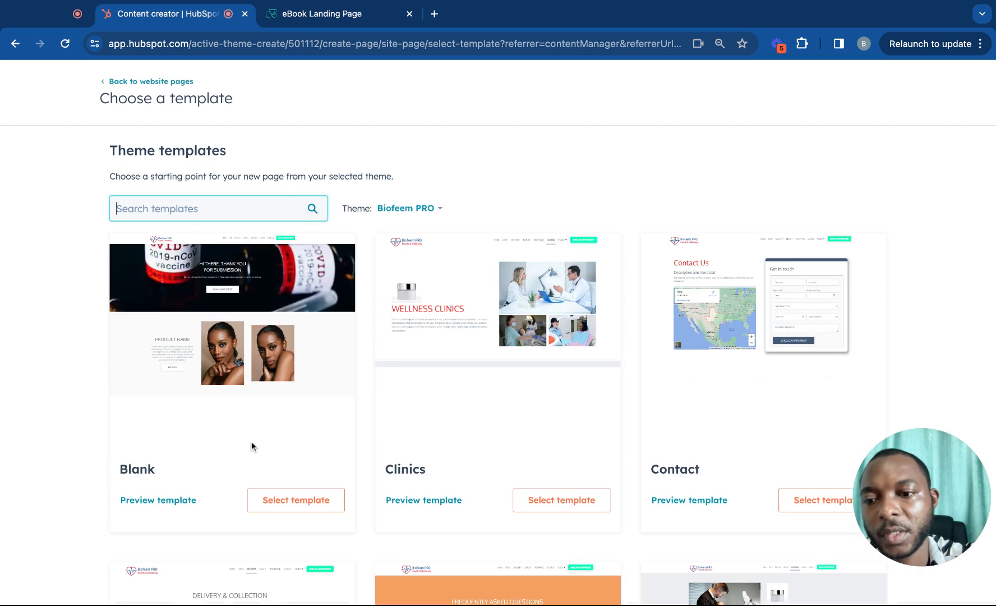
left_click(312, 498)
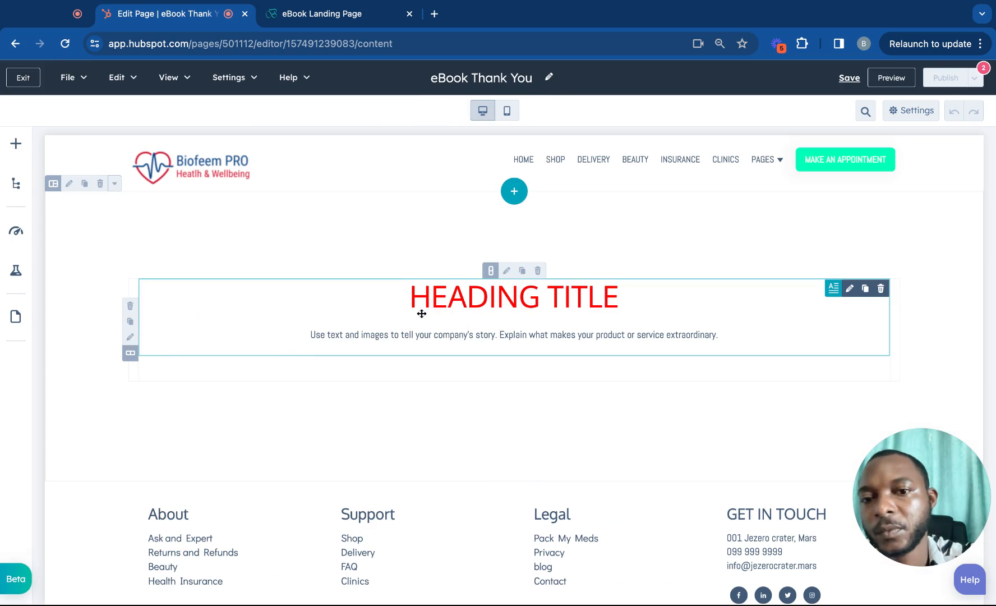
Replace the HEADING TITLE placeholder text with 'We'.
scroll(369, 328, "down", 1)
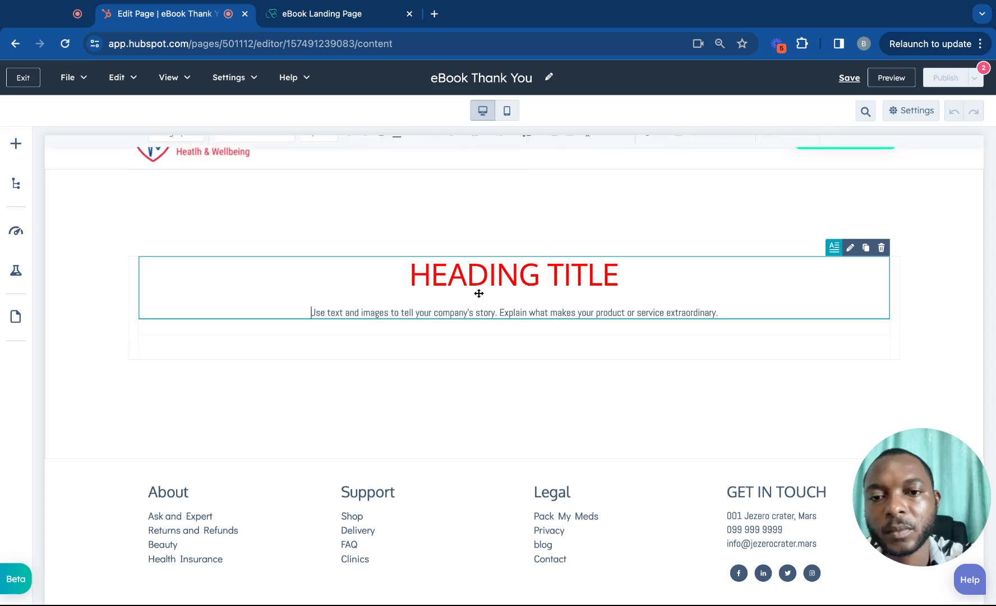
left_click(438, 278)
left_click(404, 276)
triple_click(404, 276)
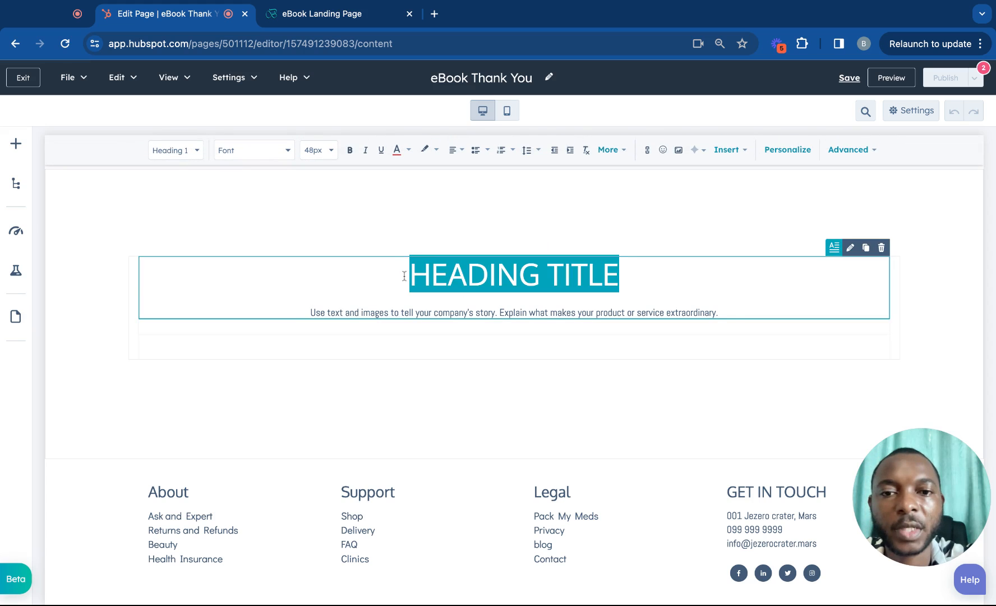
type("We")
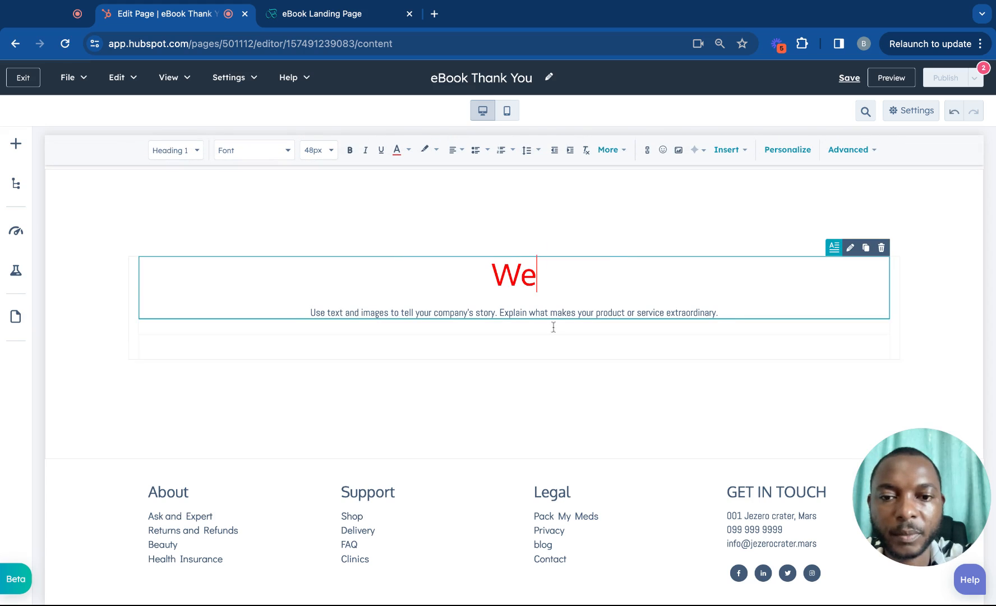
left_click(441, 362)
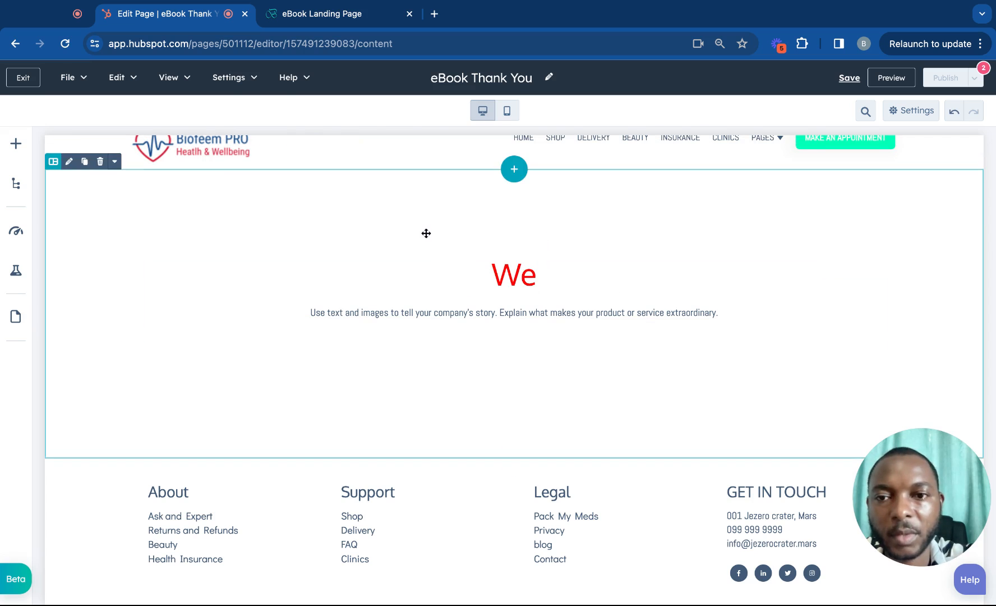
Place an empty one-column section above the page footer.
left_click(515, 464)
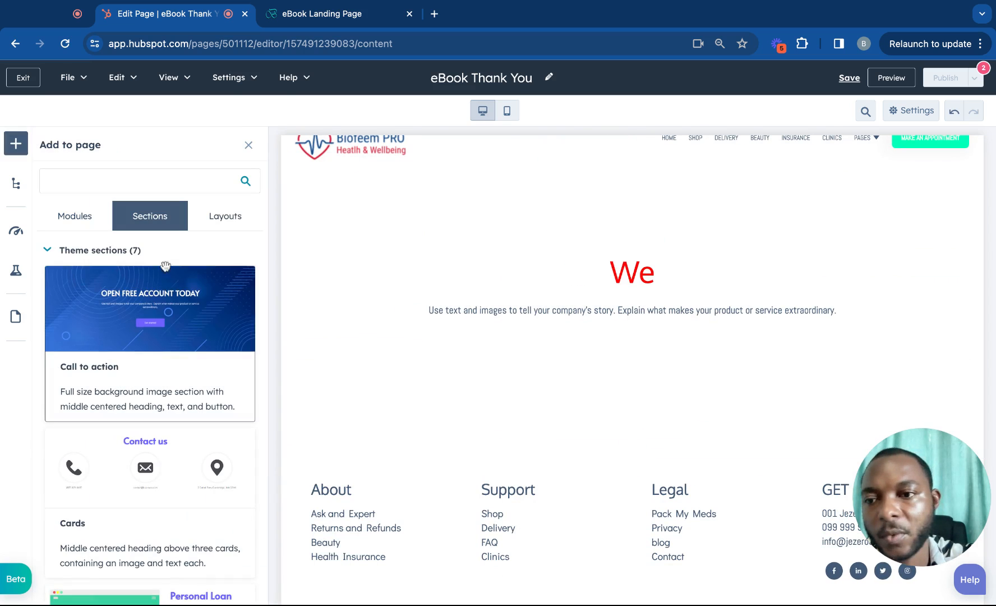
left_click(73, 216)
left_click(225, 216)
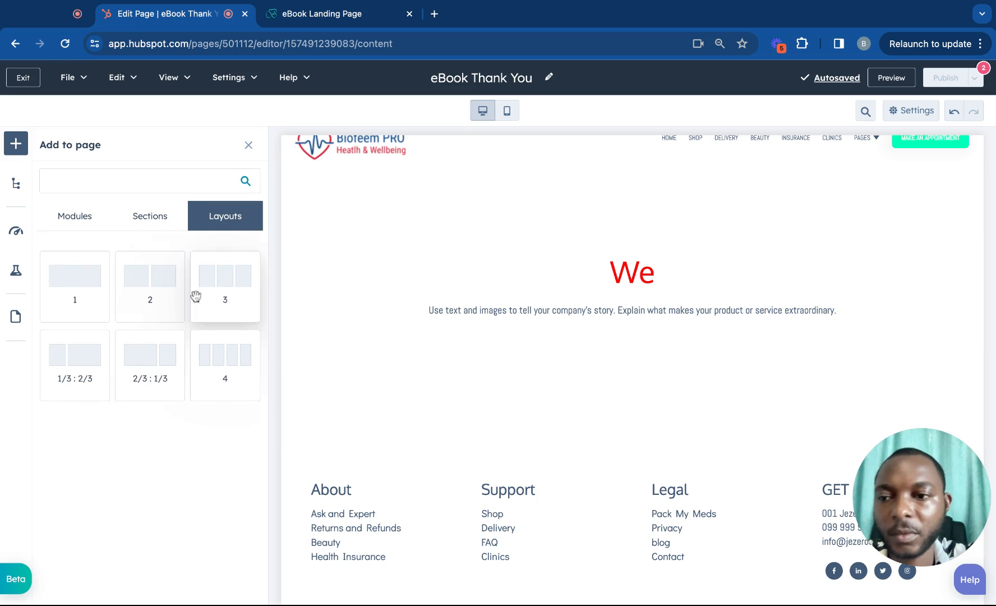
left_click_drag(45, 276, 60, 278)
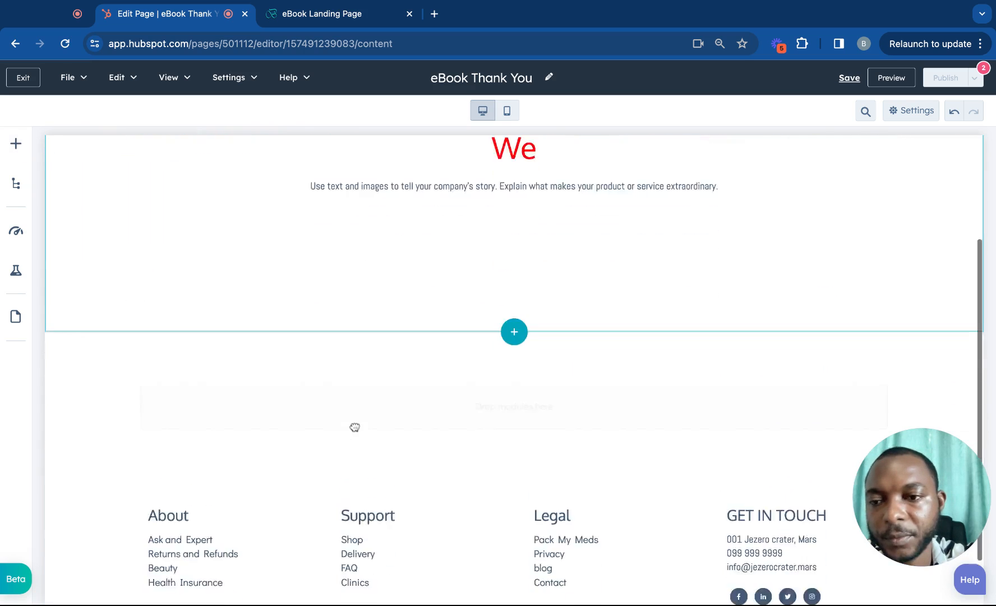
left_click(207, 343)
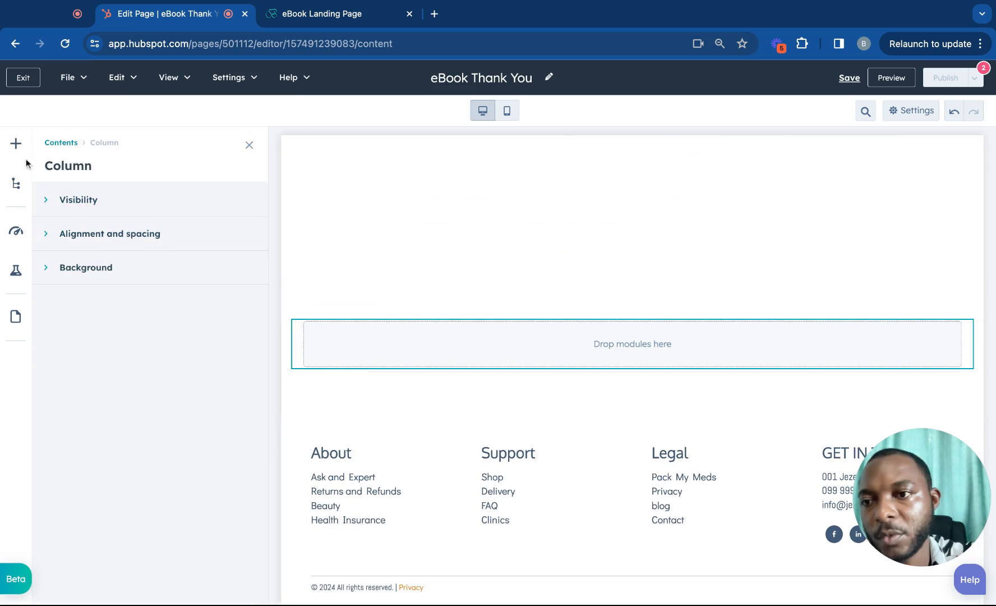
Search 'rich text' and drop the Rich Text module into the new section.
left_click(16, 144)
left_click(69, 178)
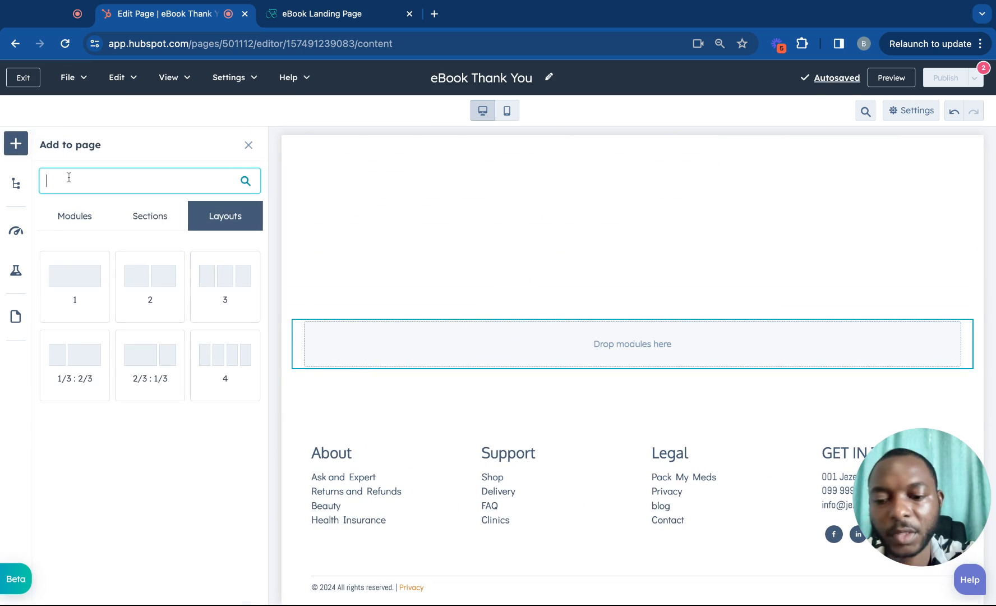
type("rich")
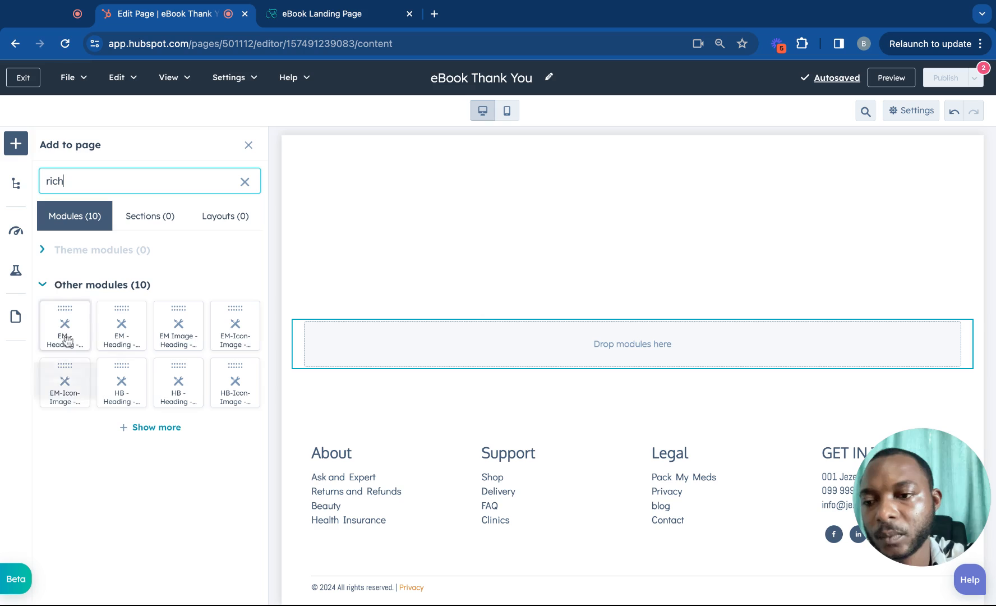
type(" text")
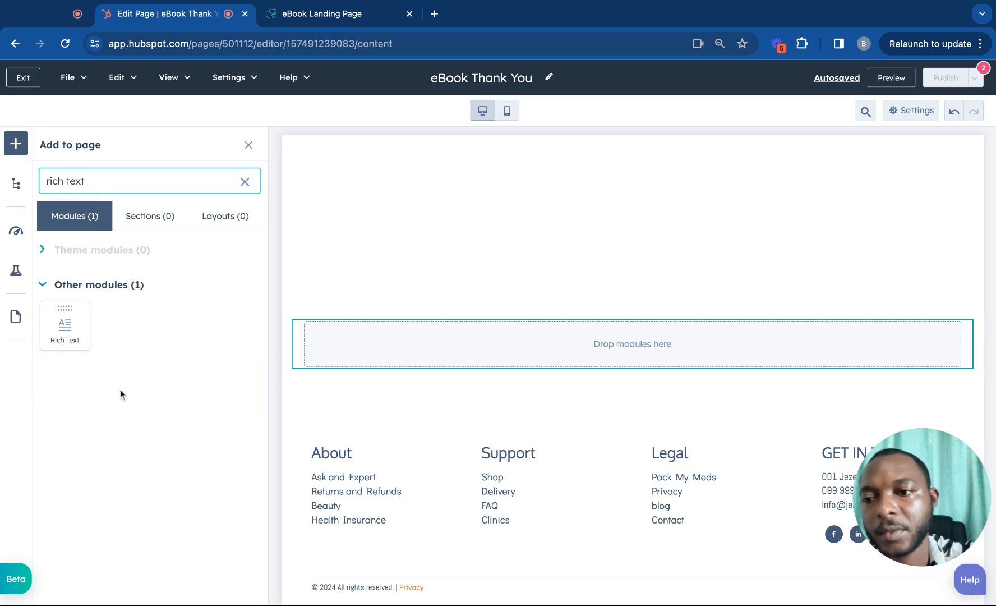
left_click_drag(65, 325, 504, 340)
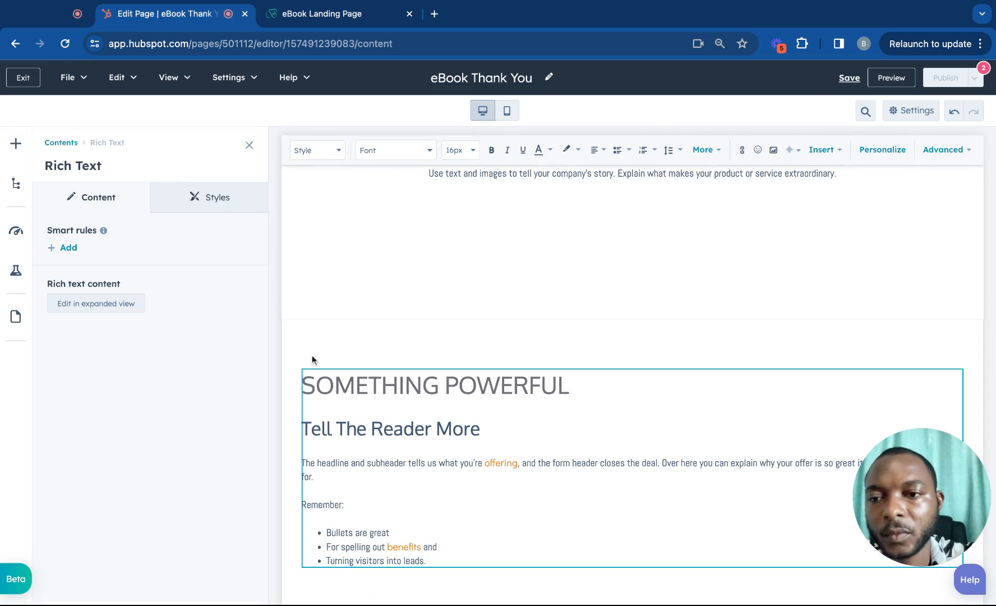
left_click(62, 143)
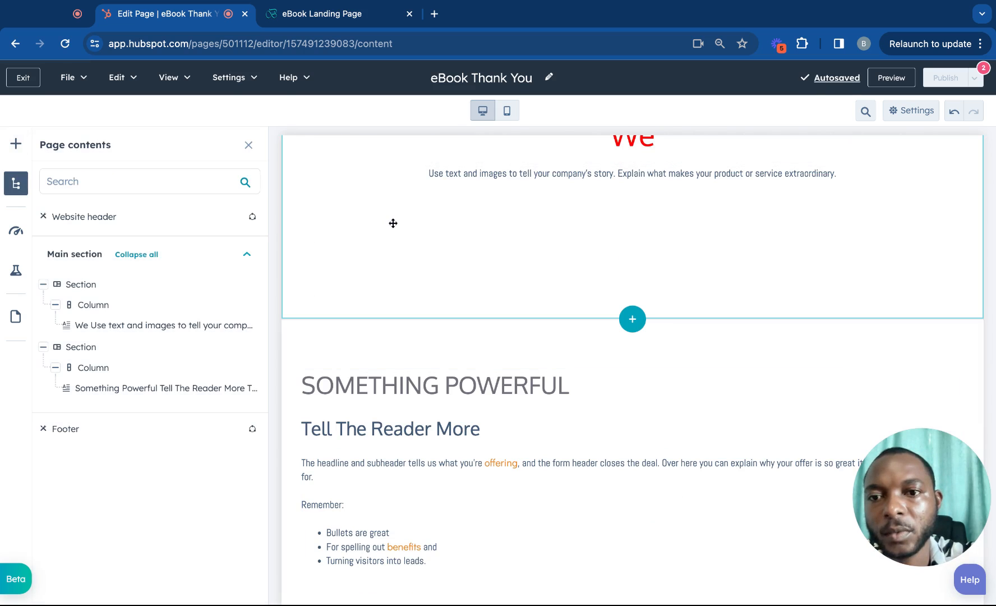
scroll(396, 218, "up", 3)
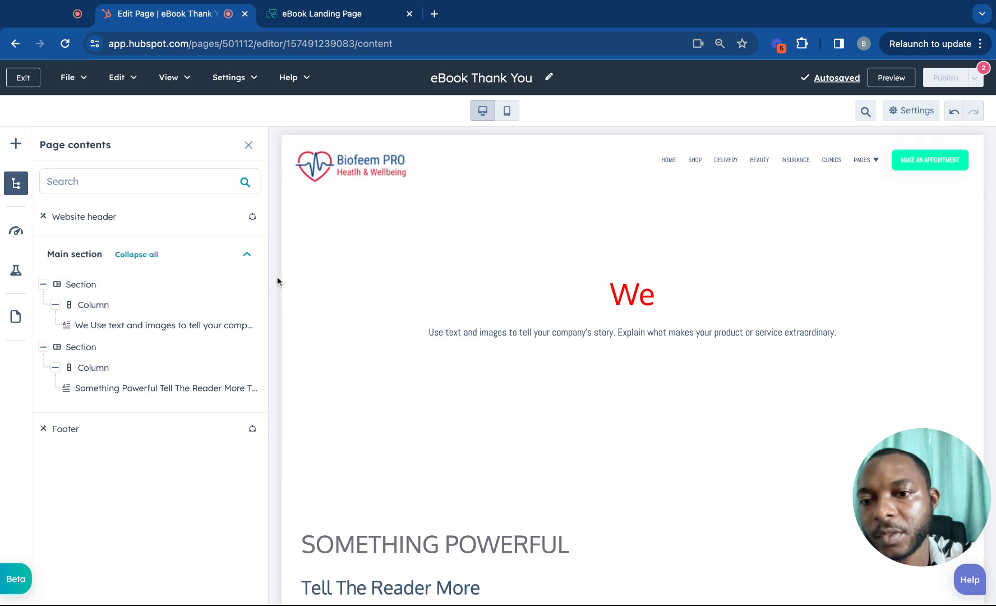
Delete the We section from the page contents outline.
left_click(252, 285)
left_click(238, 406)
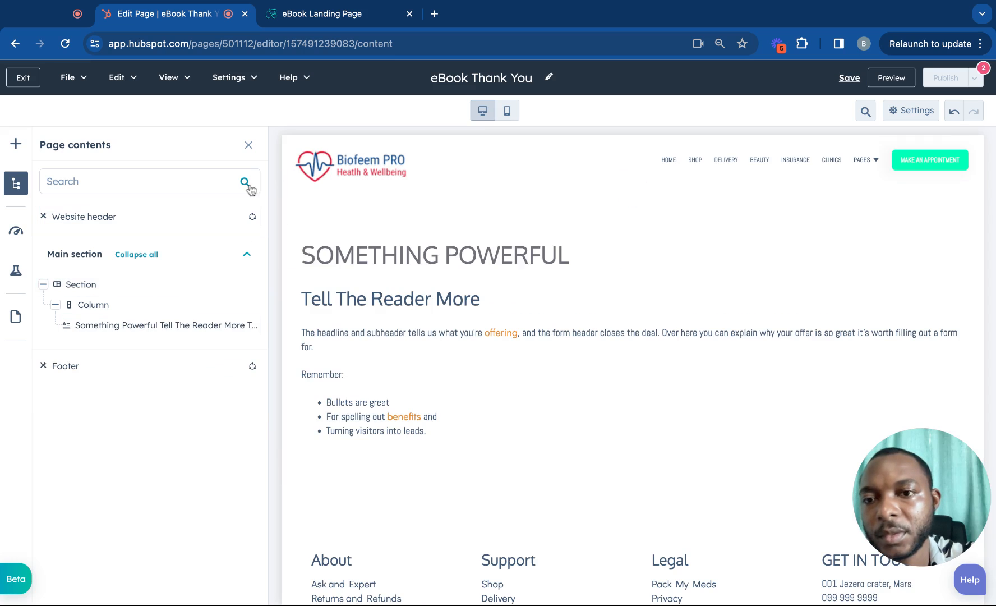
left_click(249, 145)
Select the SOMETHING POWERFUL heading text and clear it for replacement.
double_click(384, 248)
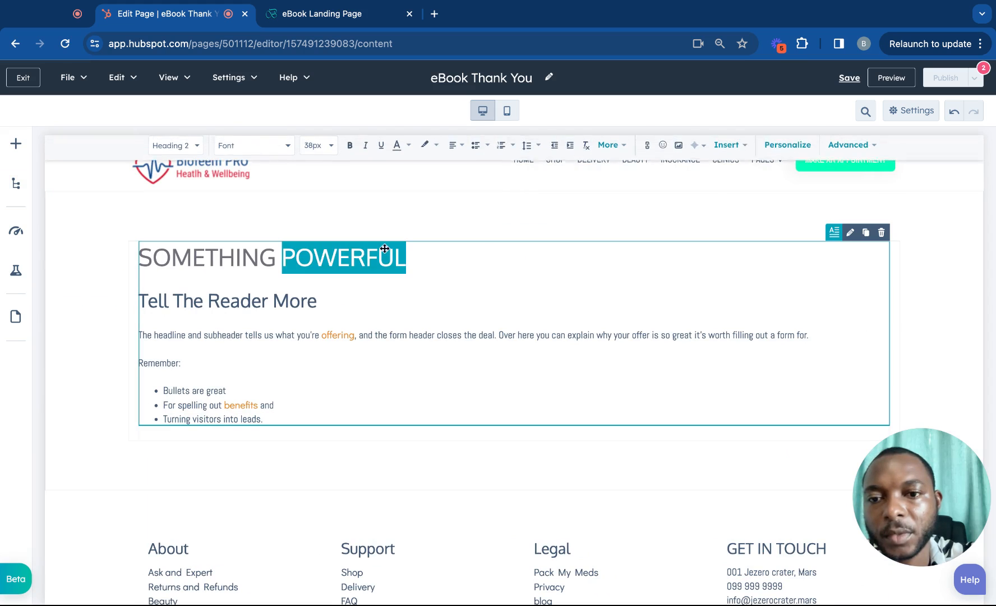
left_click(408, 252)
triple_click(408, 252)
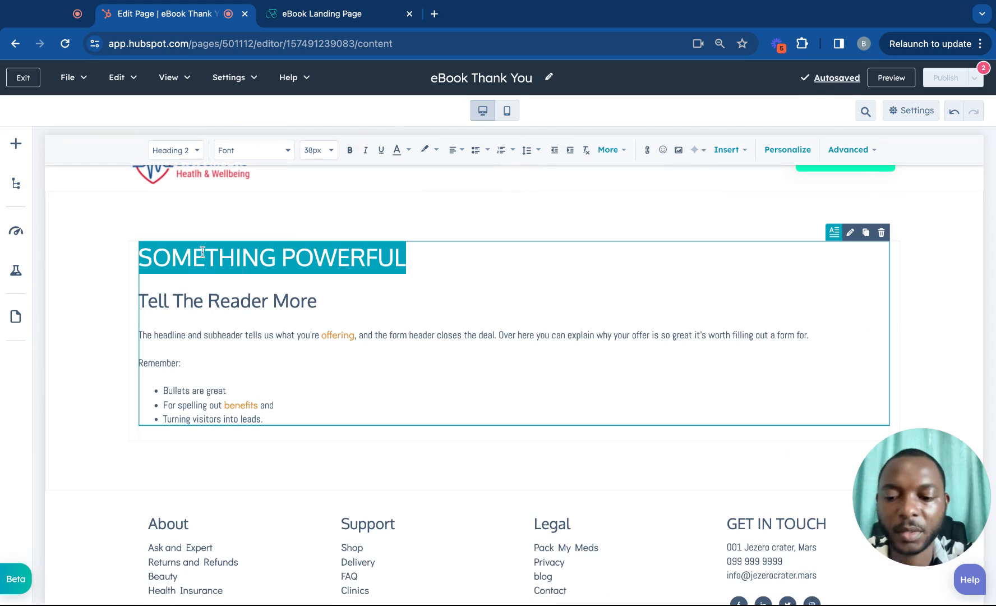
type("W")
key("BackSpace")
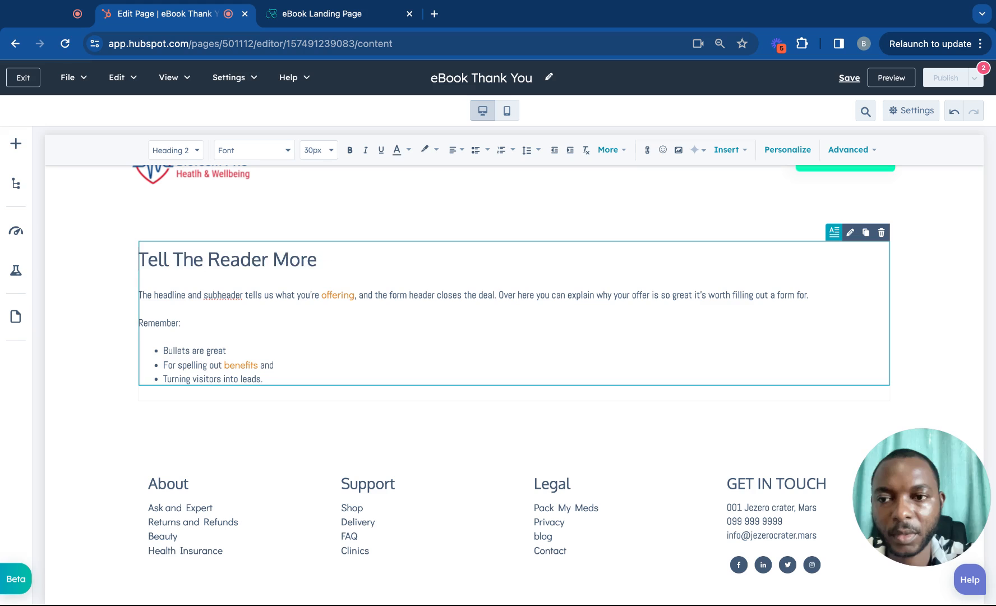
type("TH")
key("BackSpace")
key("BackSpace")
key("BackSpace")
key("BackSpace")
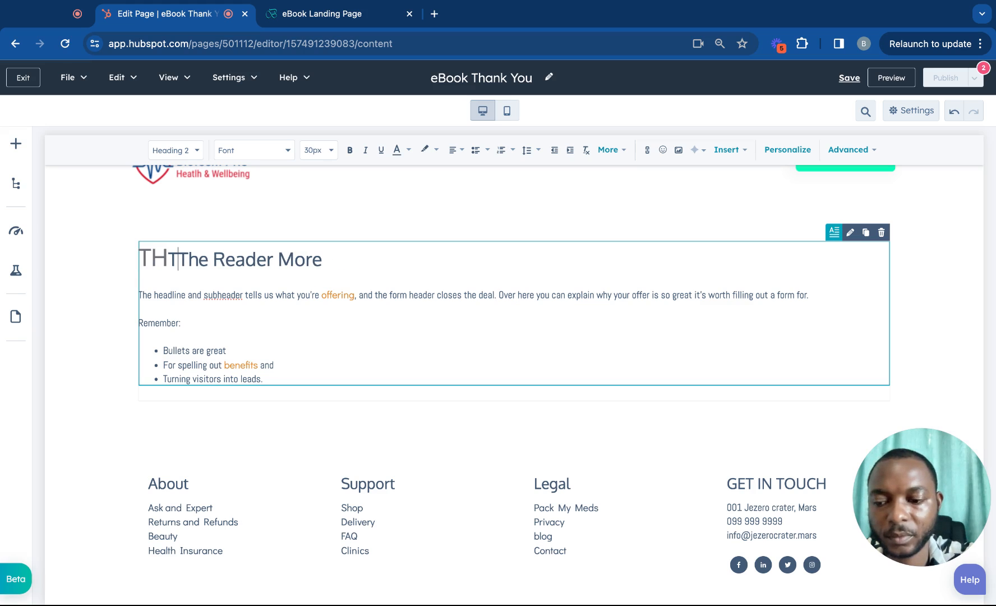
key("BackSpace")
key("BackSpace")
type("HABK")
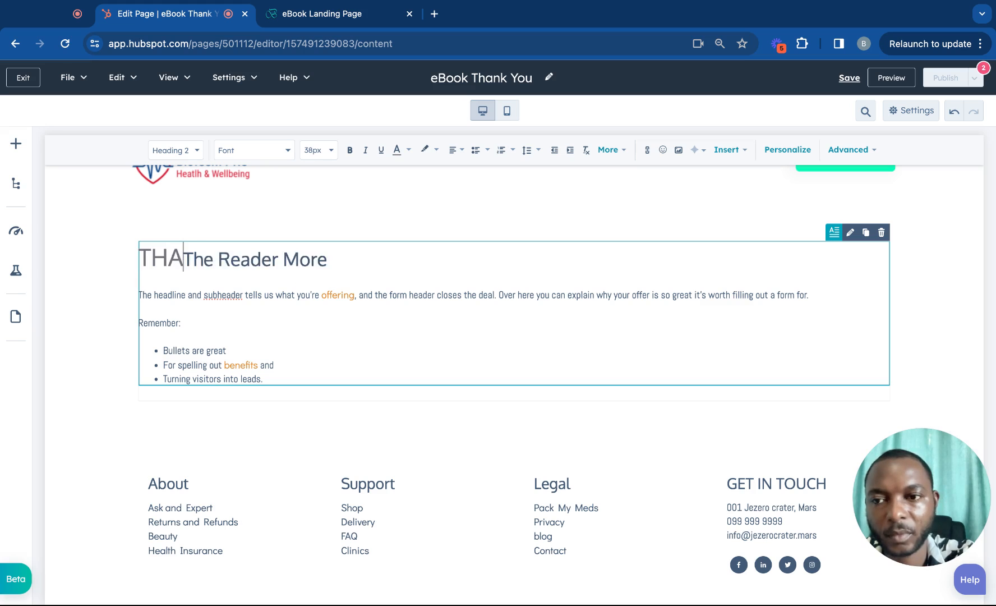
key("BackSpace")
key("BackSpace")
key("BackSpace")
key("BackSpace")
key("BackSpace")
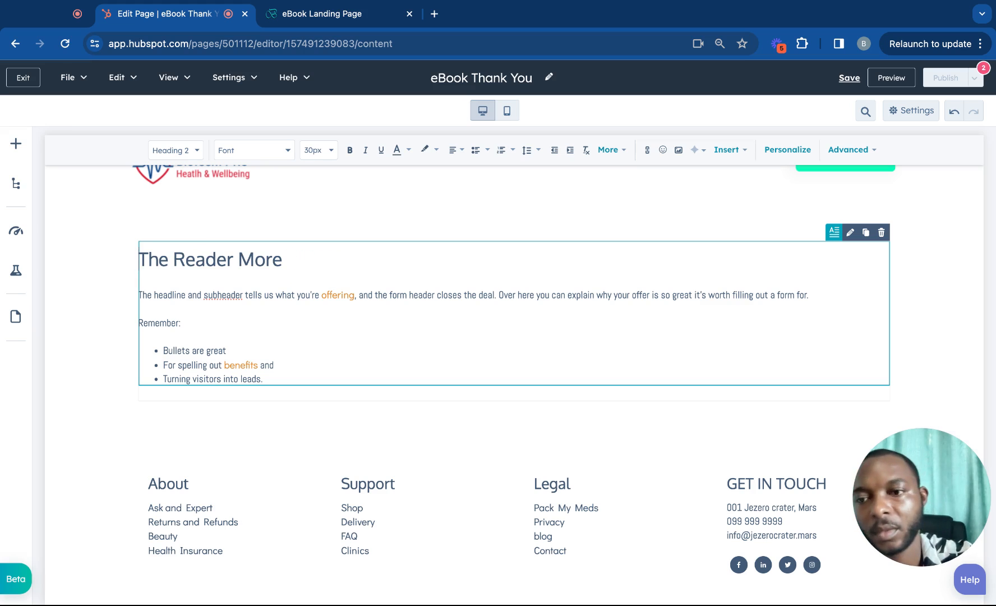
Type 'Thank You For the Submission' as the heading and delete the leftover 'More'.
type("Thank")
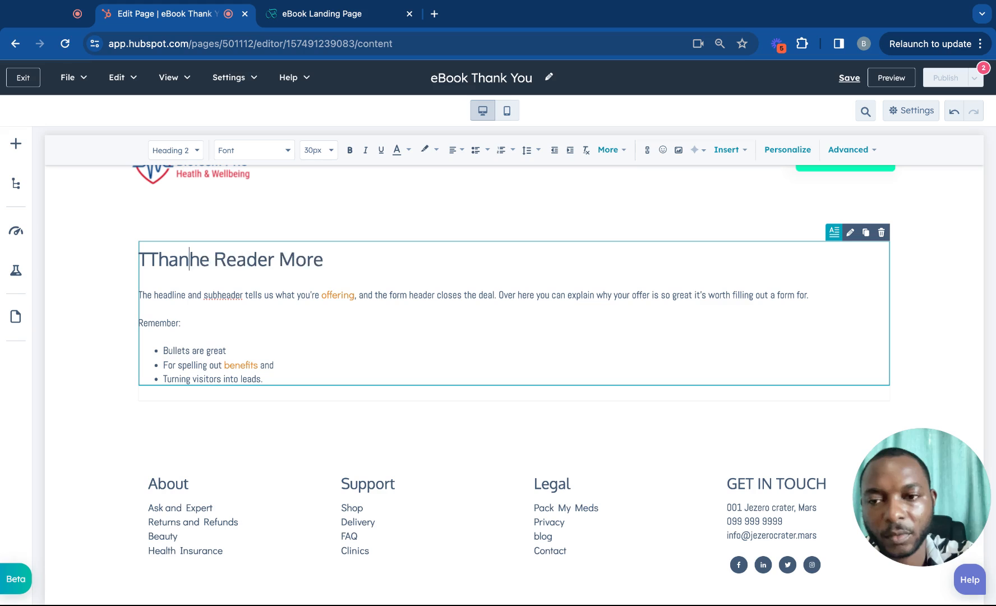
type(" You")
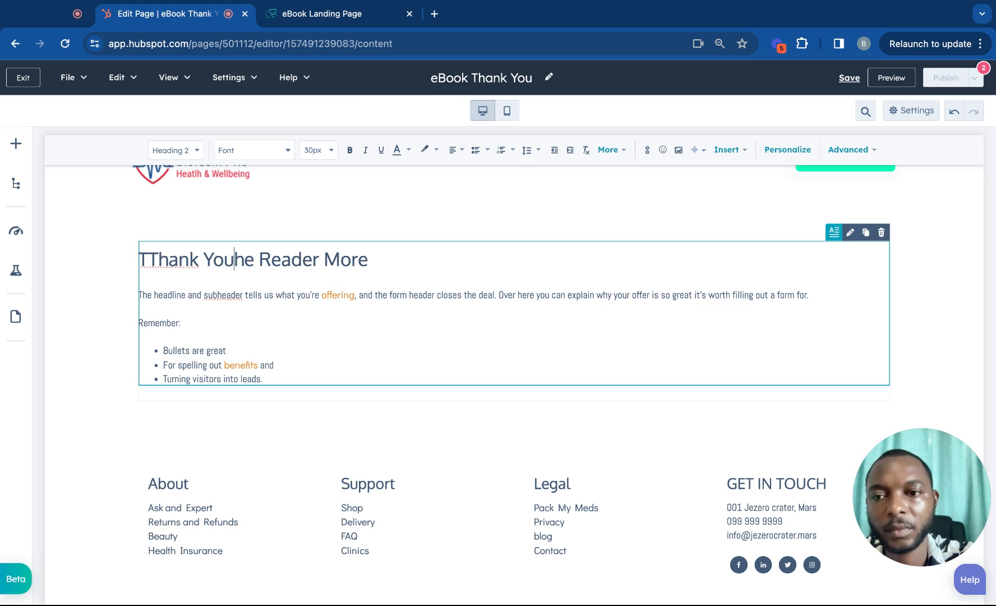
type(" For the S")
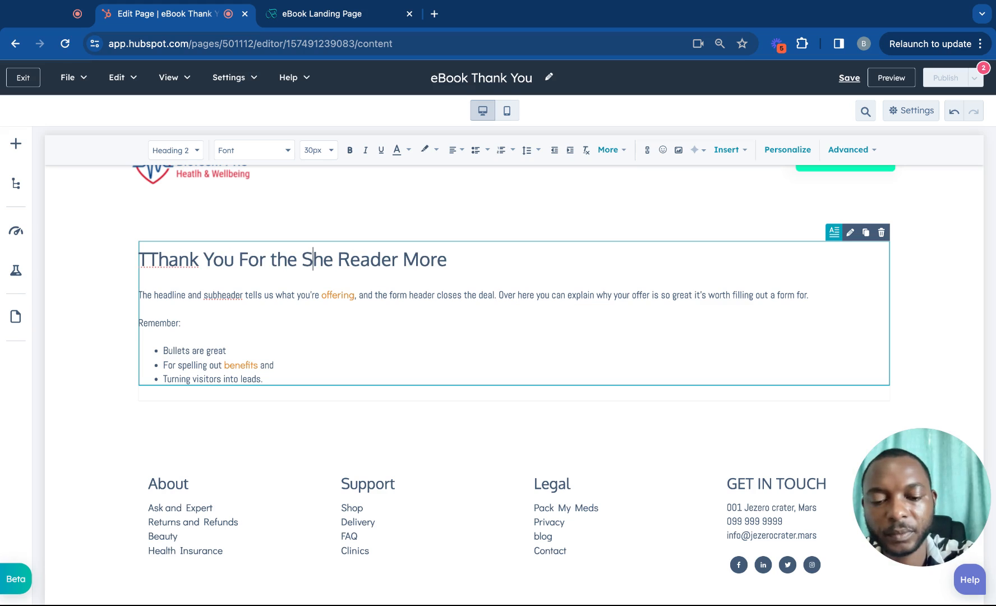
type("ubmissio")
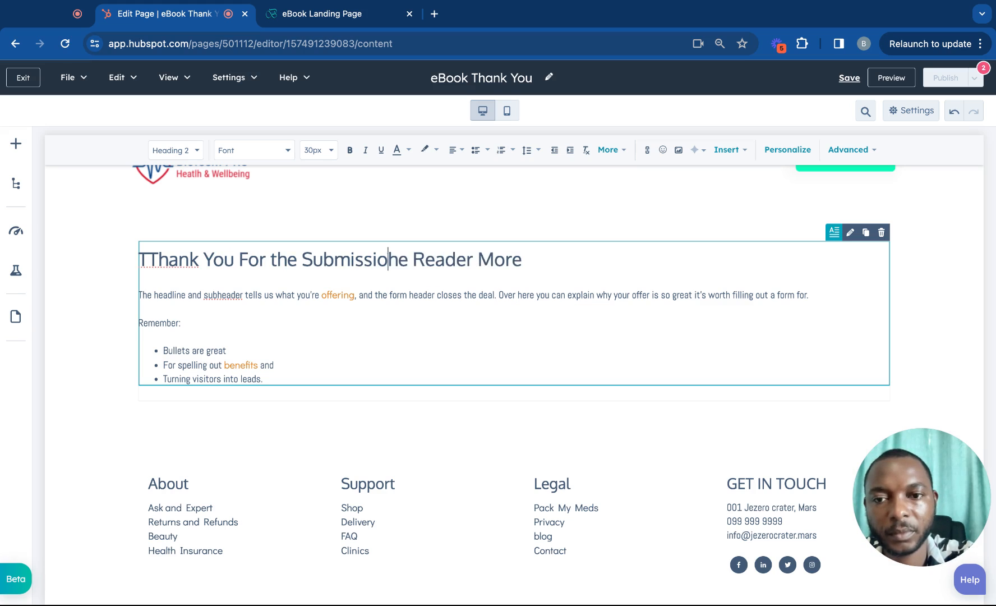
type("n")
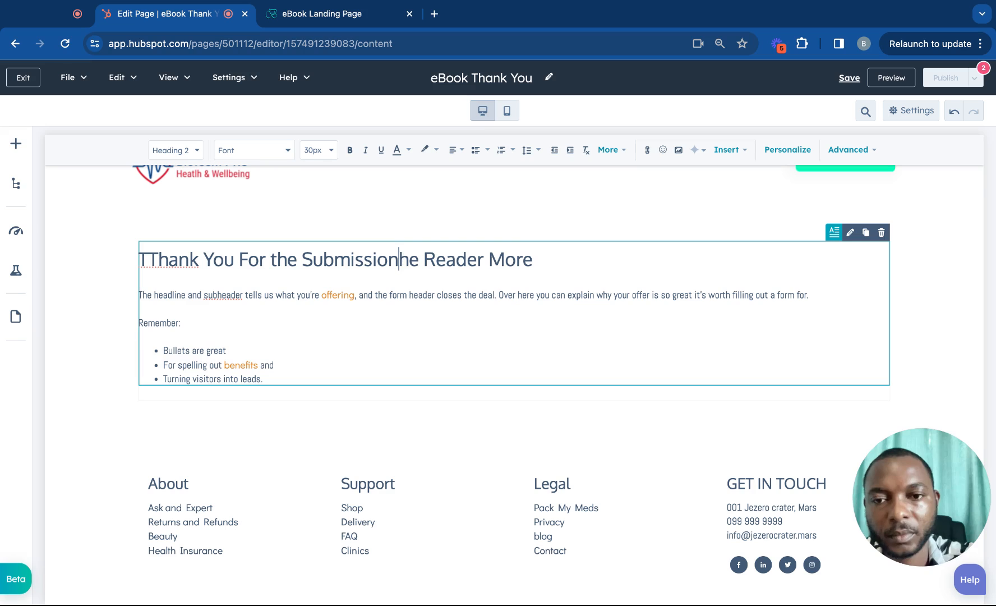
left_click(544, 251)
key("BackSpace")
key("BackSpace")
key("BackSpace")
key("BackSpace")
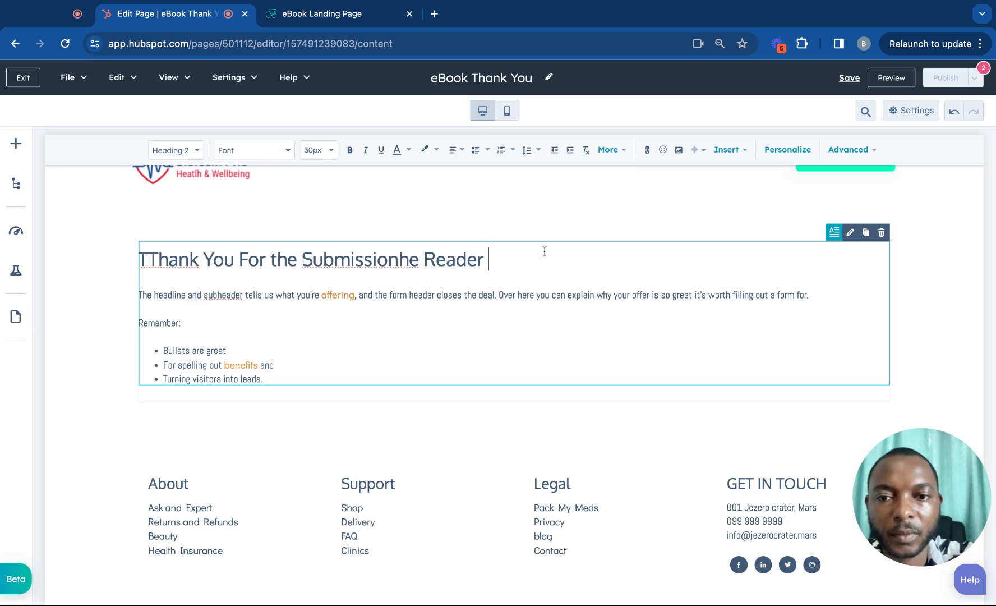
key("BackSpace")
key("BackSpace")
key("BackSpace")
key("BackSpace")
key("BackSpace")
key("BackSpace")
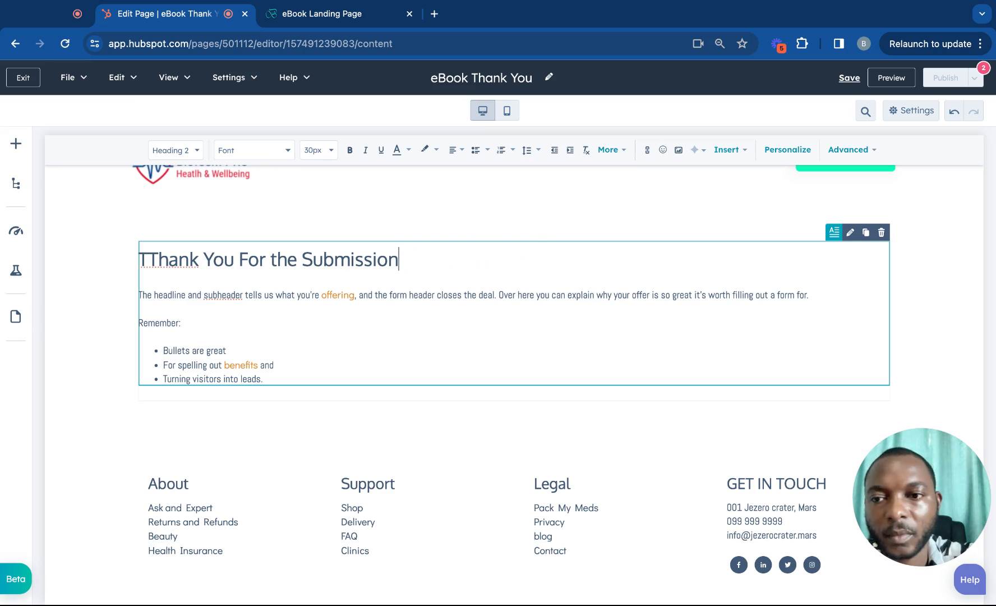
Remove the stray leading T and delete the 'Remember:' bullet list.
left_click_drag(151, 261, 134, 262)
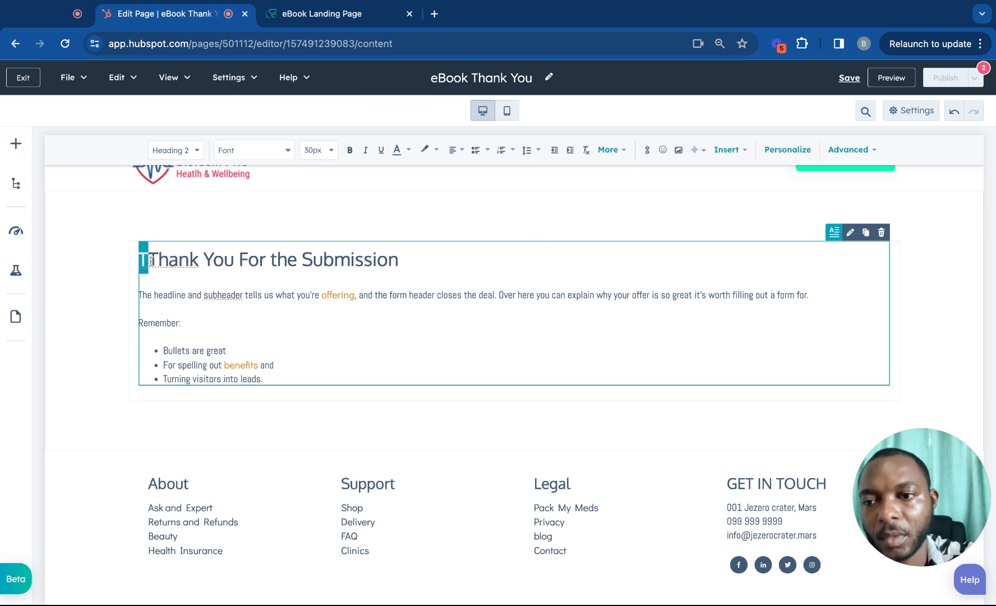
key("BackSpace")
left_click(277, 376)
key("shift+Up")
key("shift+Up")
key("shift+Up")
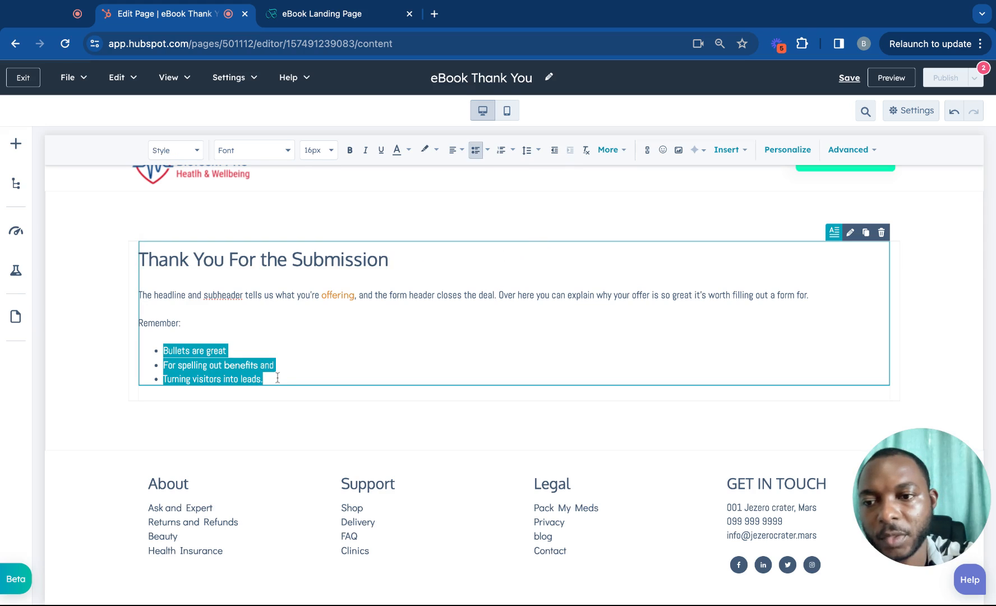
key("BackSpace")
key("BackSpace")
key("BackSpace")
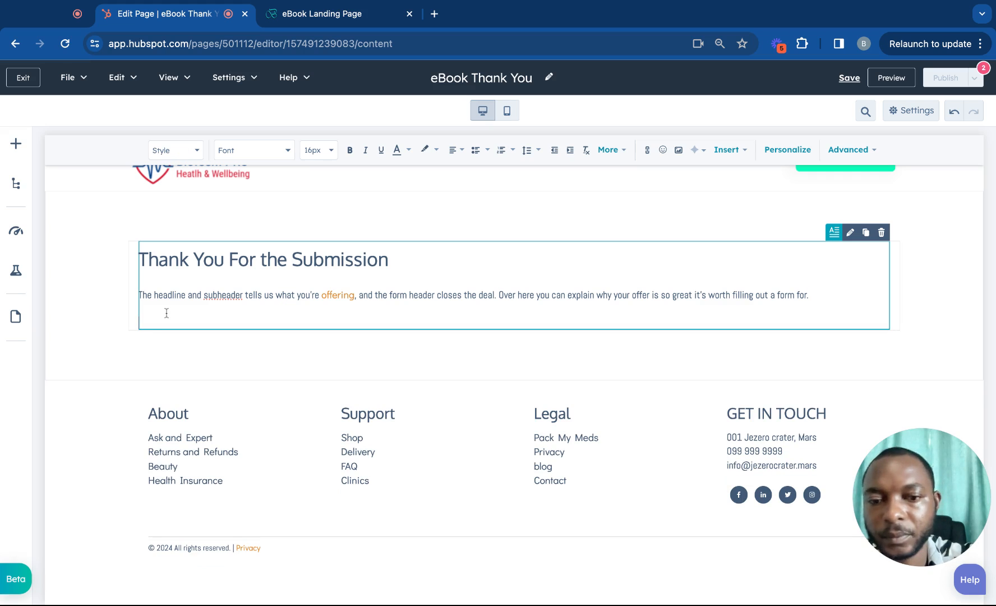
key("BackSpace")
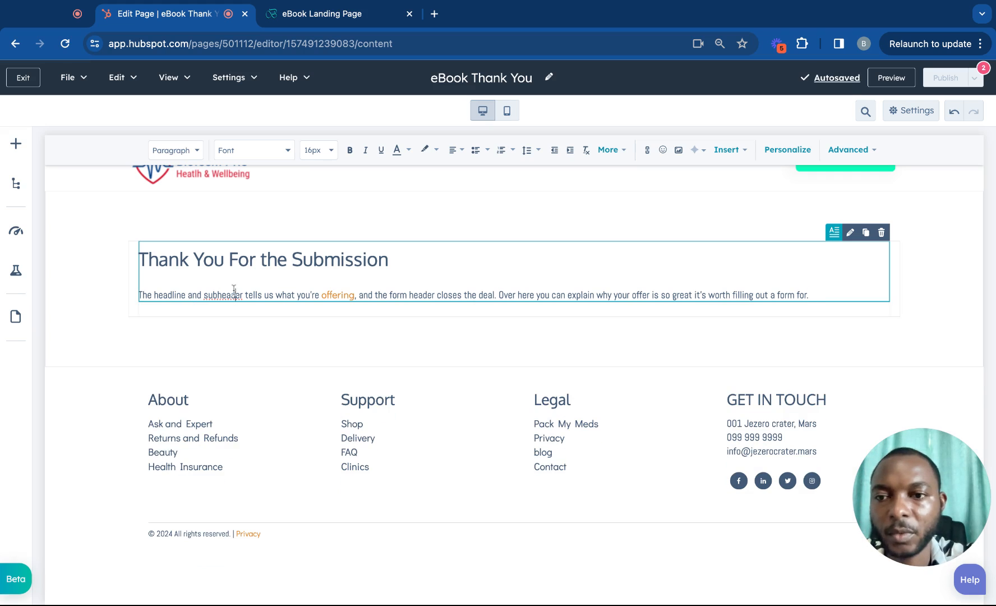
Centre the heading and add 'Hi' before 'Thank You'.
left_click(235, 259)
left_click(455, 150)
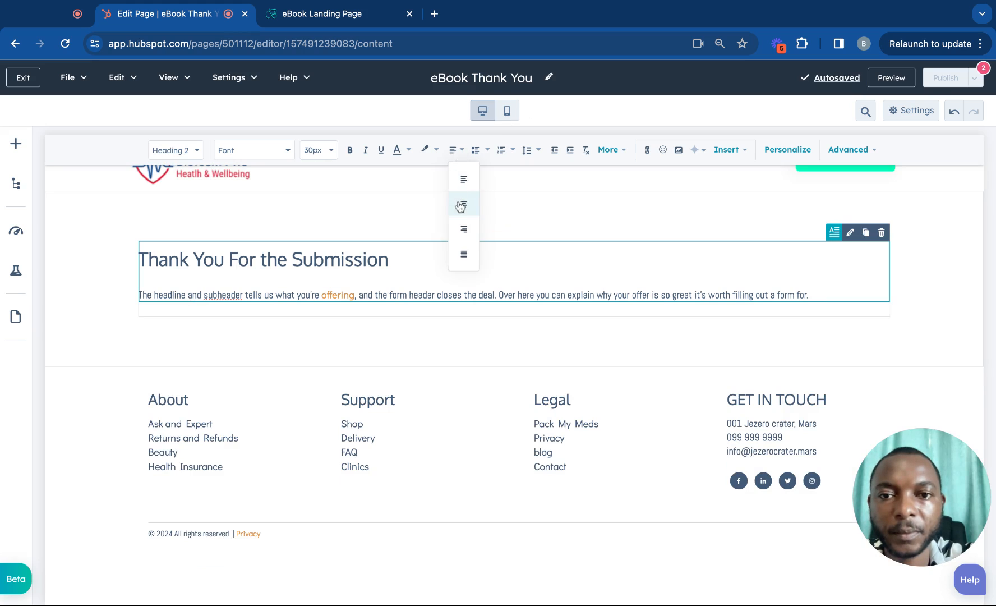
left_click(460, 205)
left_click(464, 289)
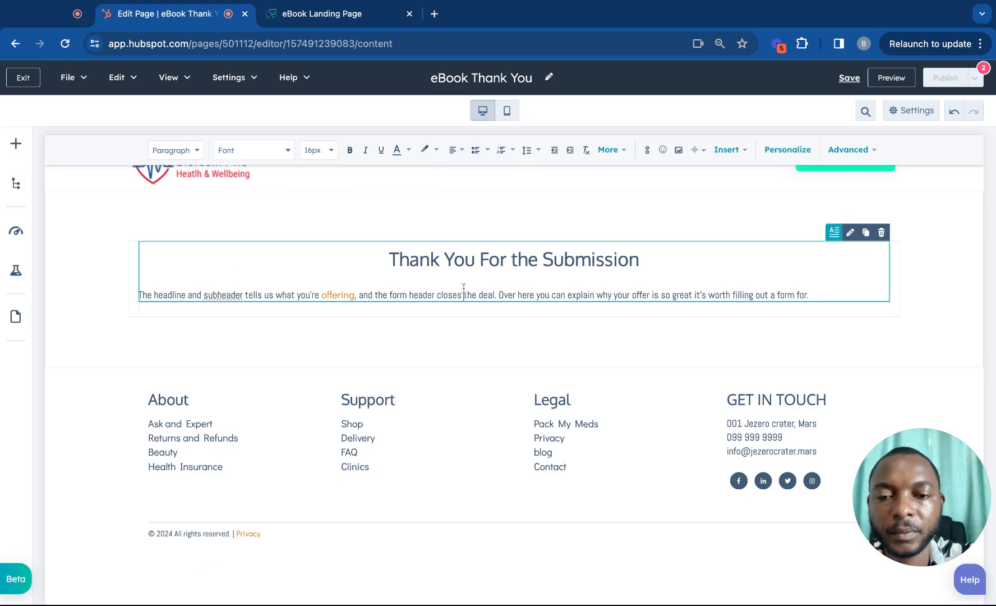
left_click(661, 260)
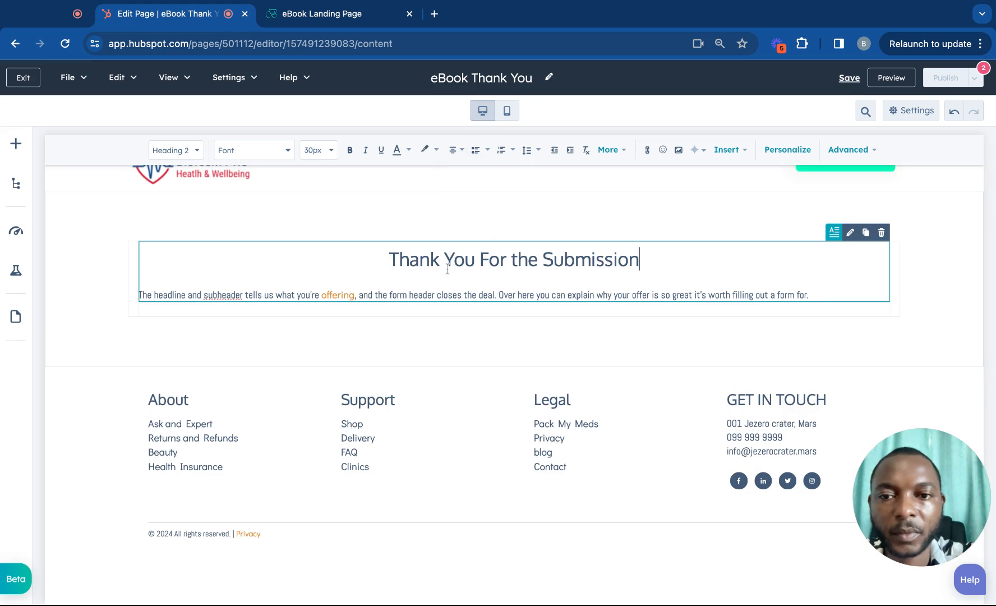
left_click(388, 261)
type("Hi")
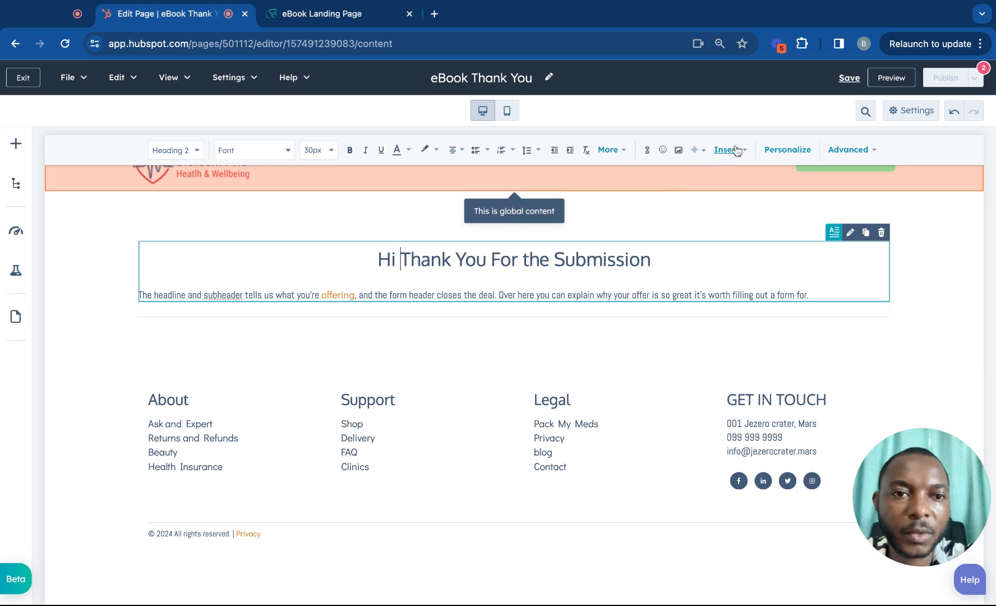
Insert the Contact First name personalization token after 'Hi'.
left_click(788, 149)
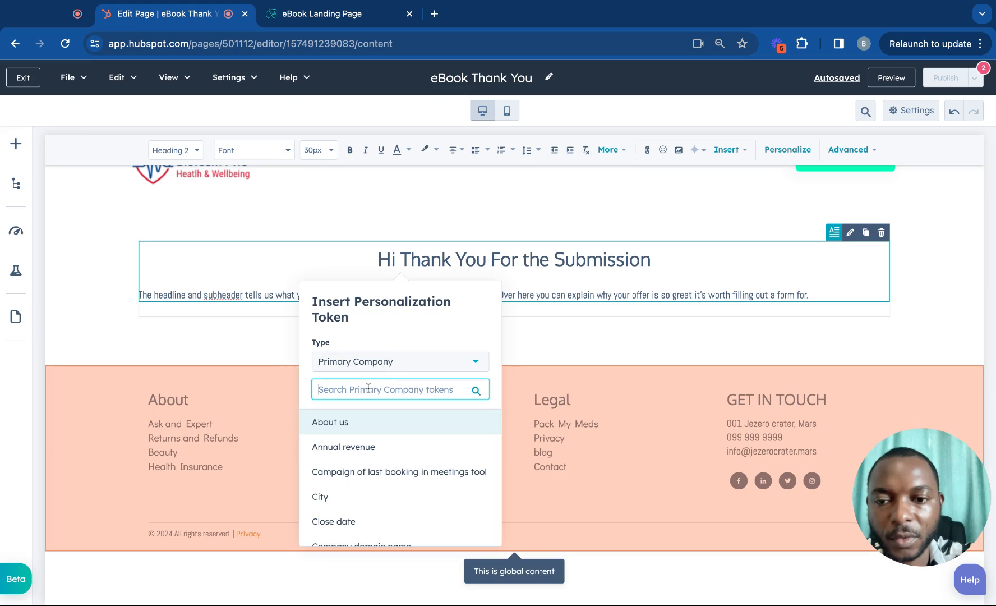
type("first")
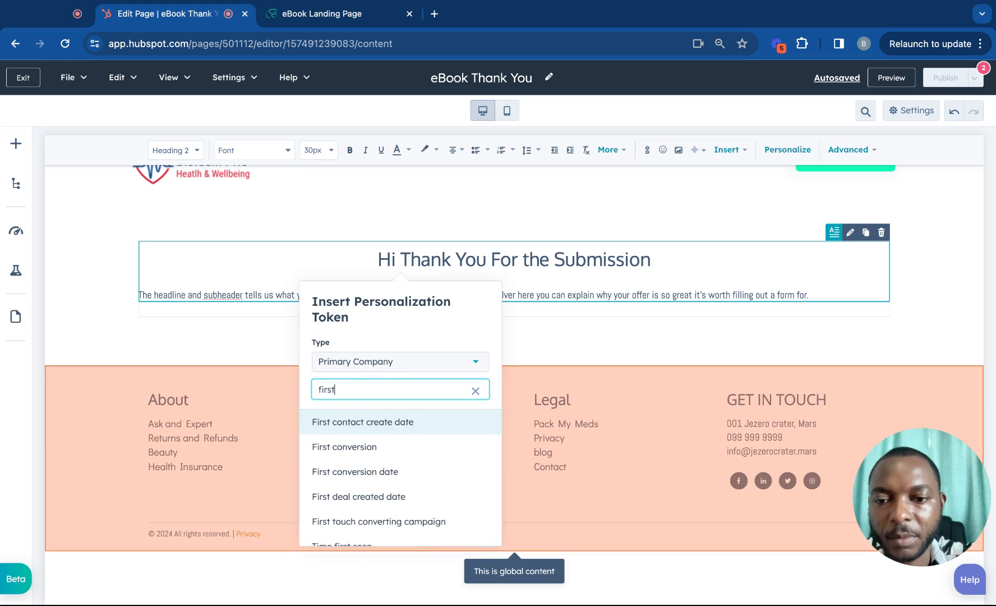
type(" nam")
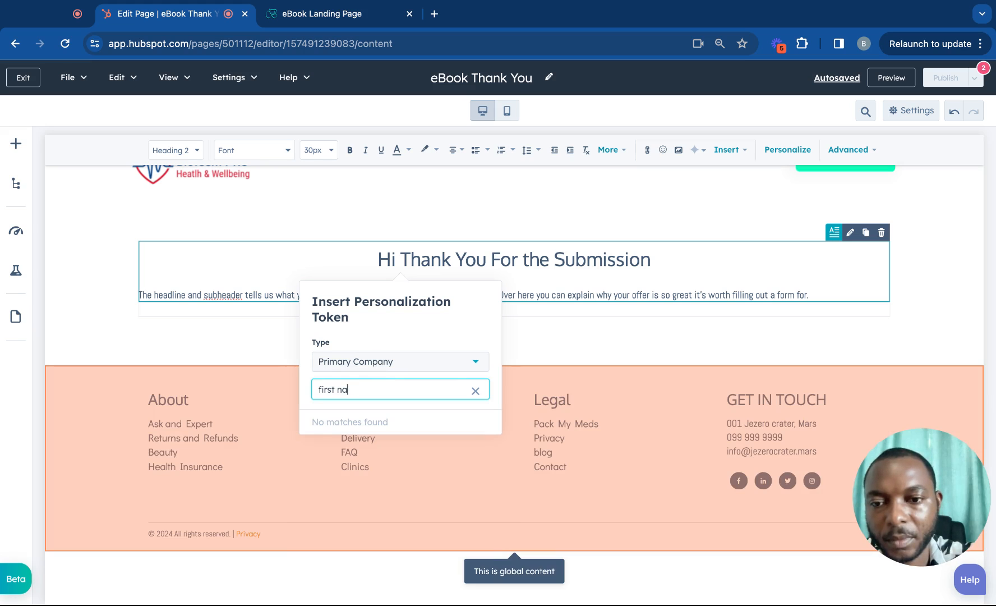
left_click(325, 364)
left_click(342, 442)
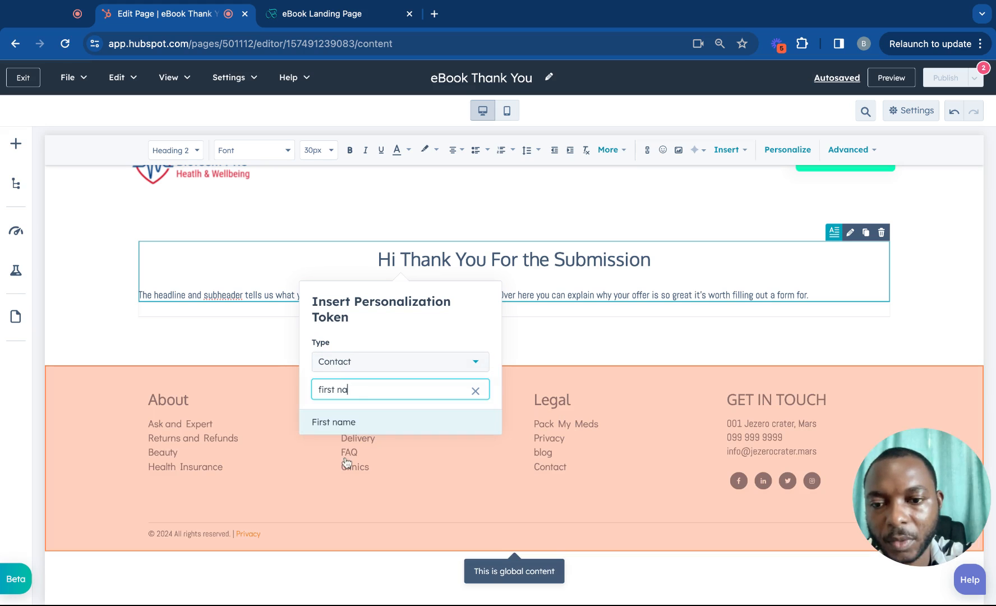
left_click(353, 424)
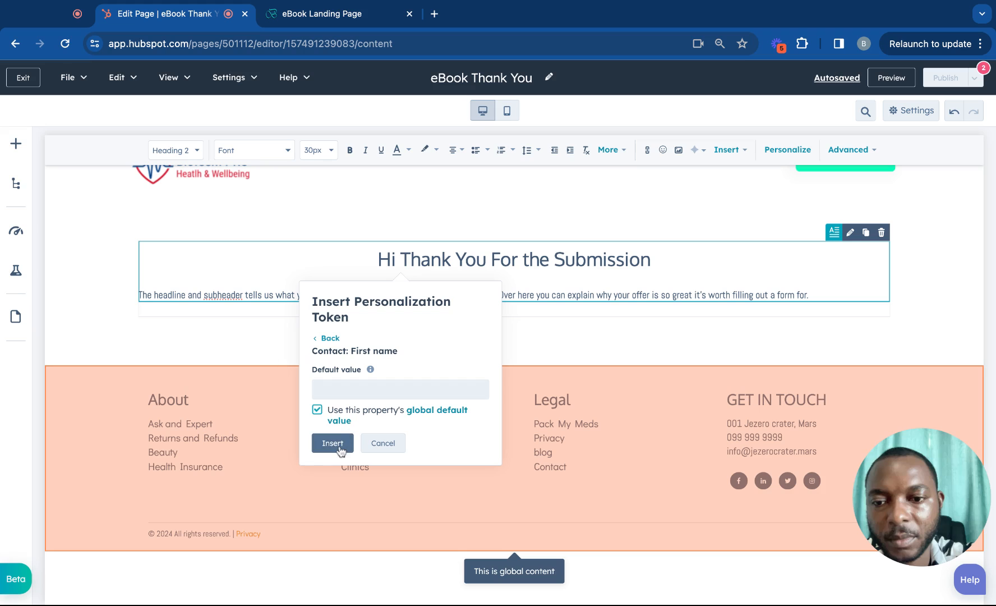
left_click(333, 443)
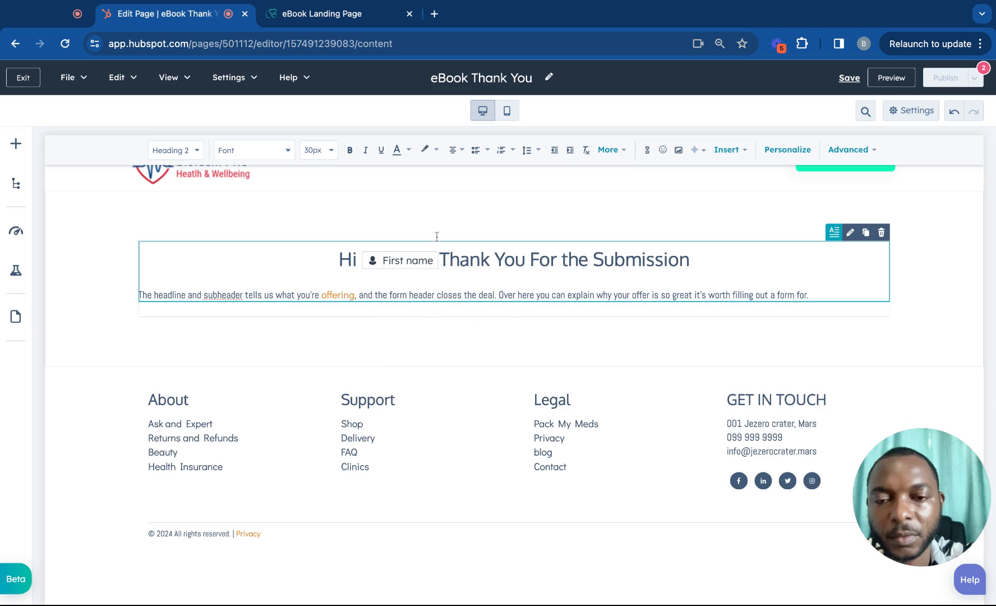
Give the First name token the default 'There' and follow it with a comma.
left_click(421, 266)
left_click(391, 292)
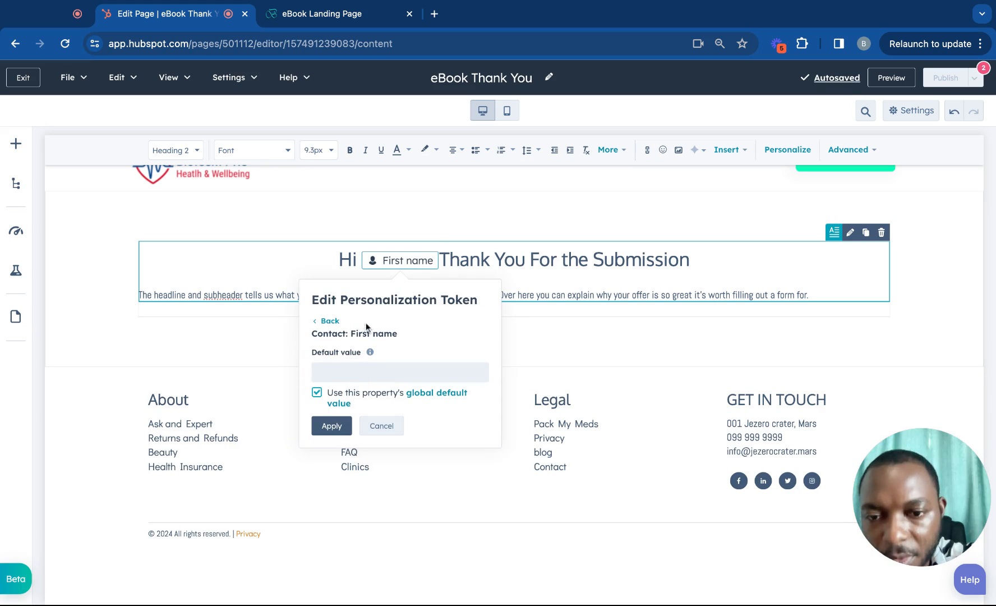
left_click(317, 392)
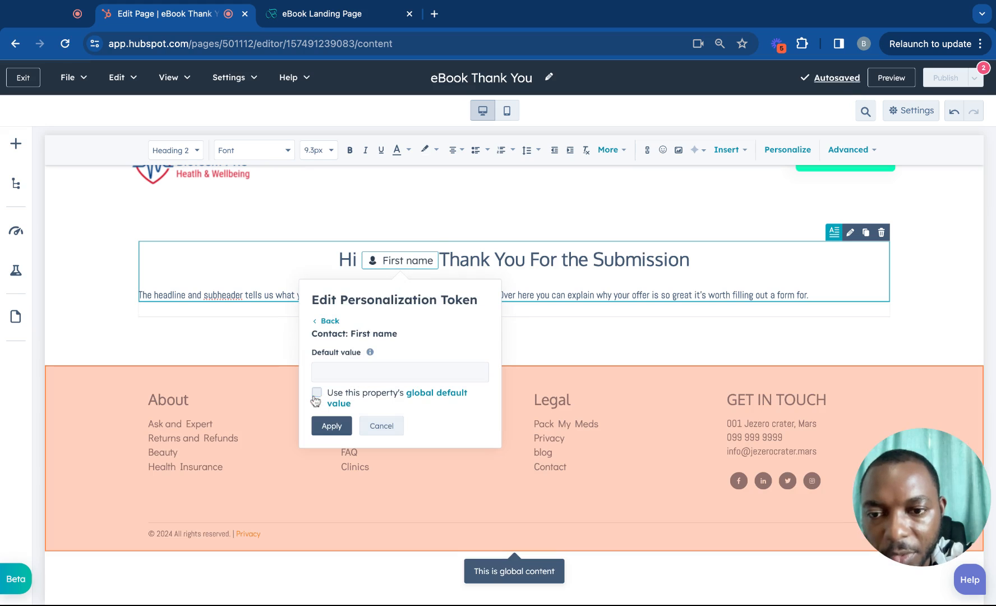
left_click(328, 373)
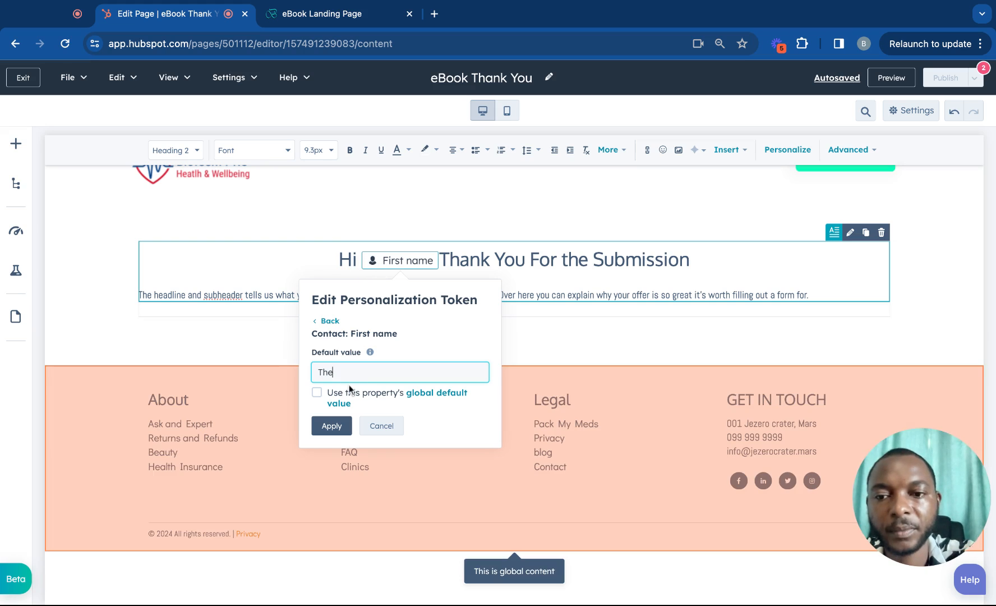
left_click(331, 427)
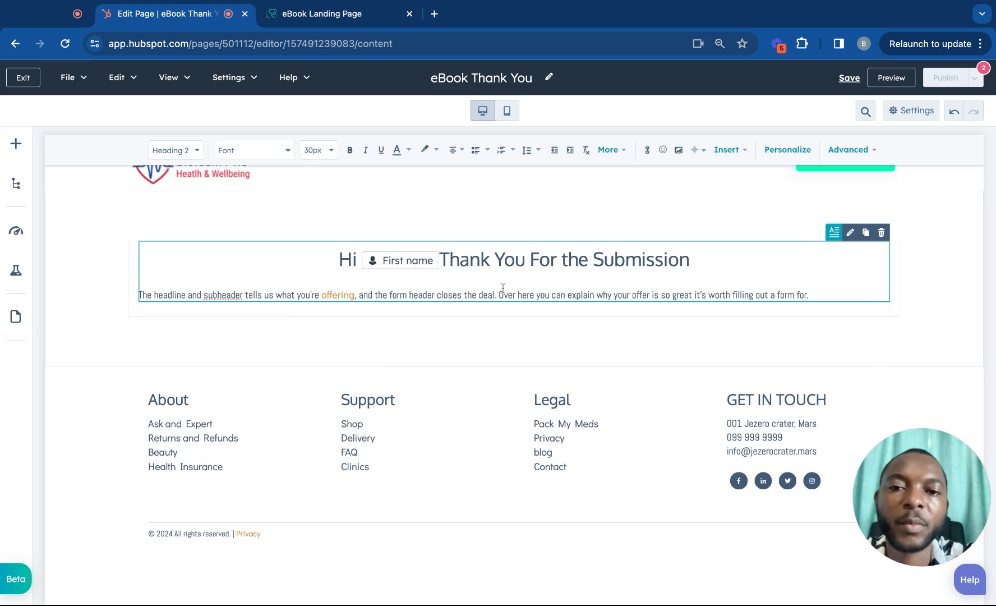
type(",")
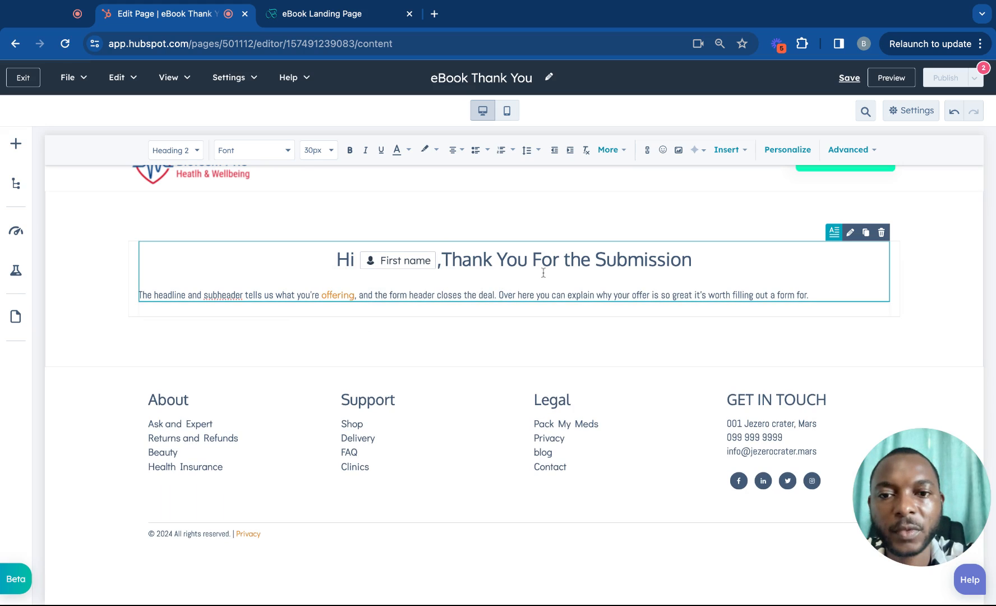
key("BackSpace")
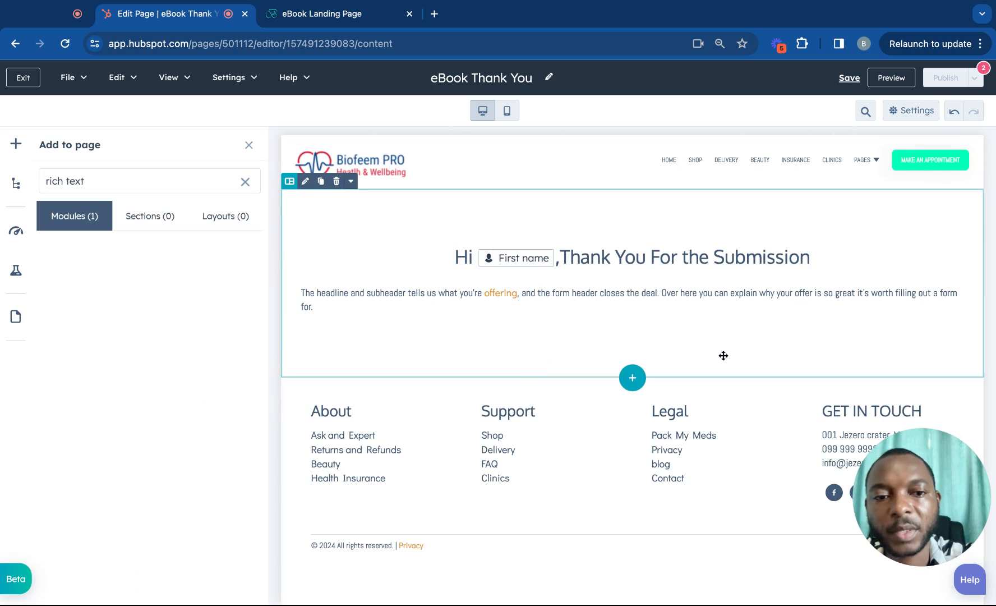
Drop the Card Product List module below the heading and intro text.
left_click(633, 377)
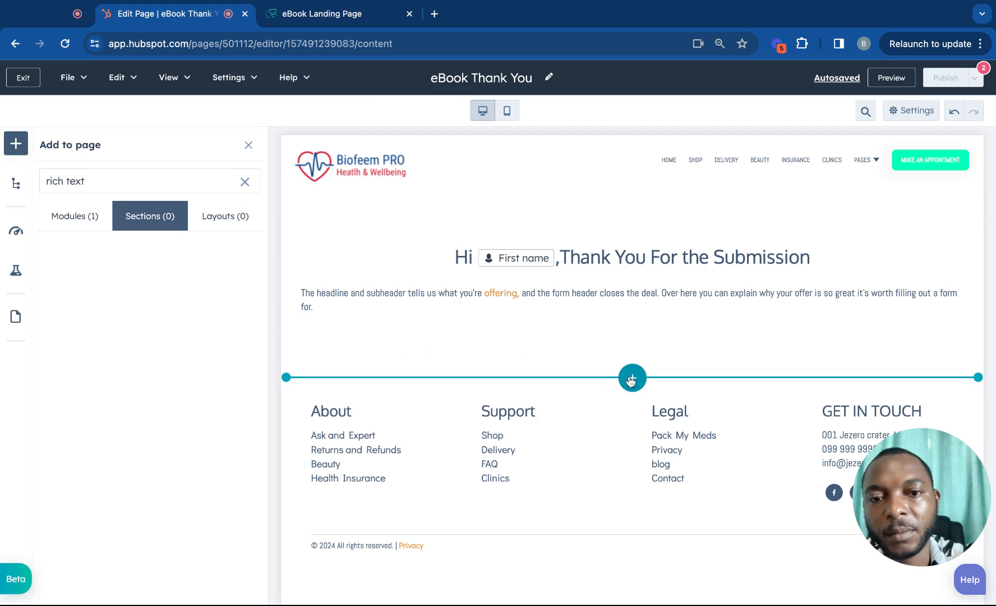
left_click(90, 225)
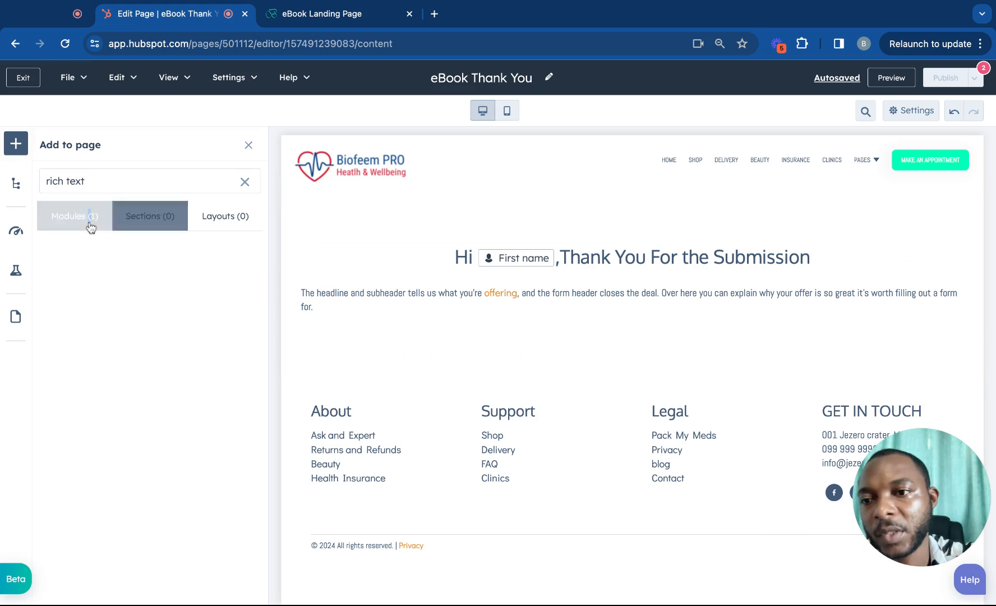
triple_click(86, 181)
type("e")
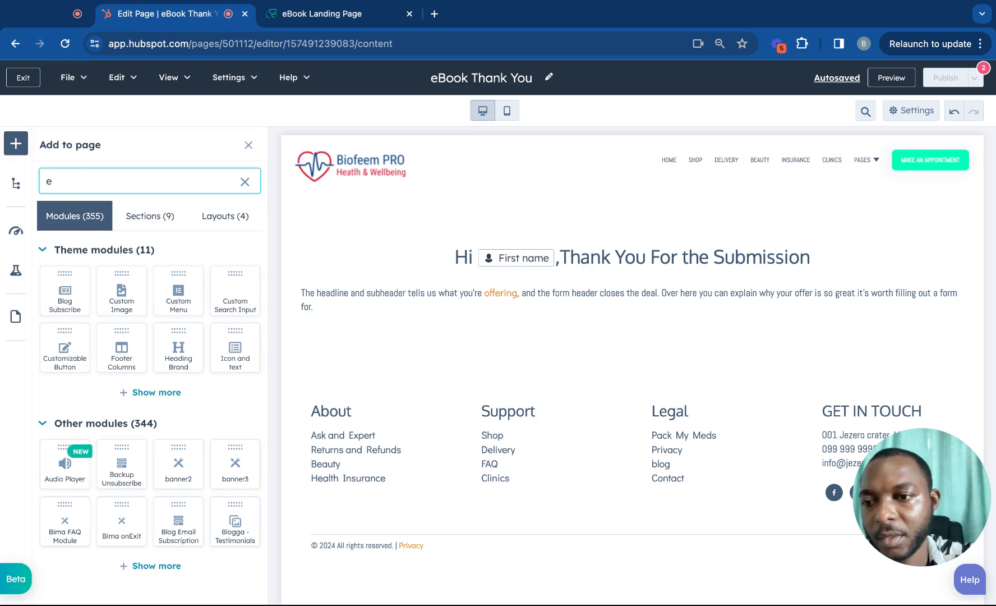
type("b")
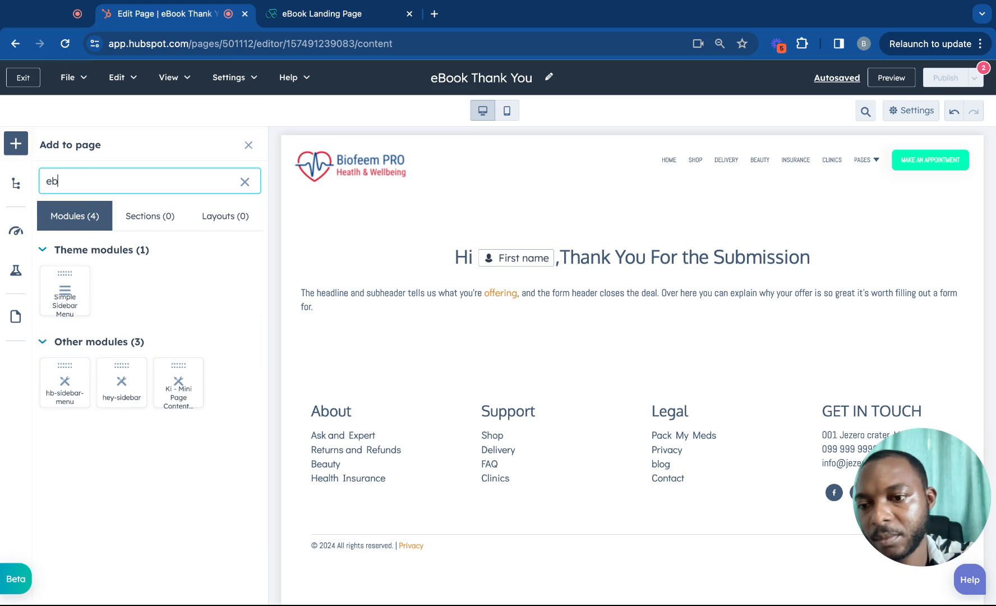
type("o")
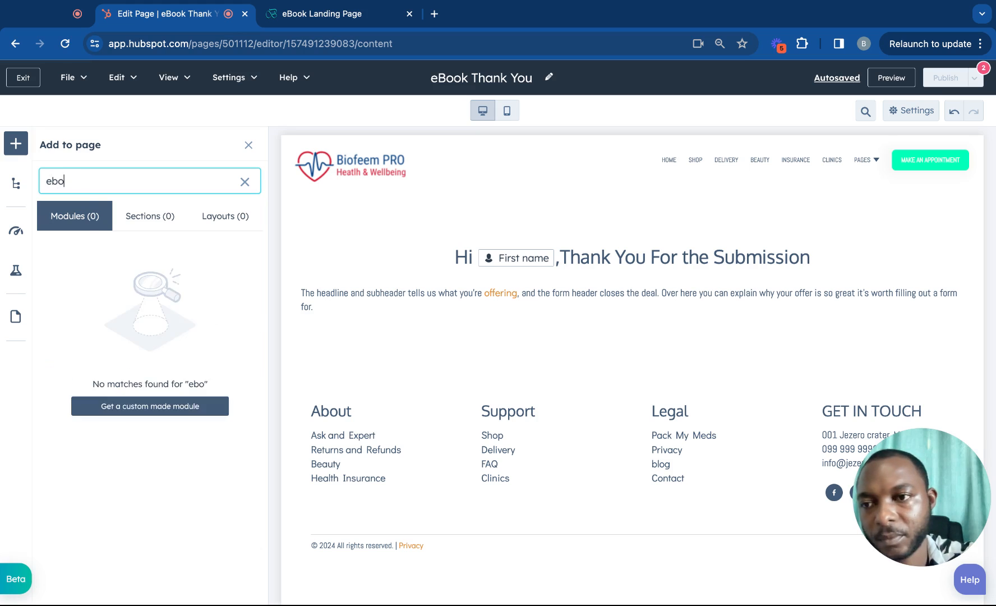
key("BackSpace")
key("BackSpace")
key("BackSpace")
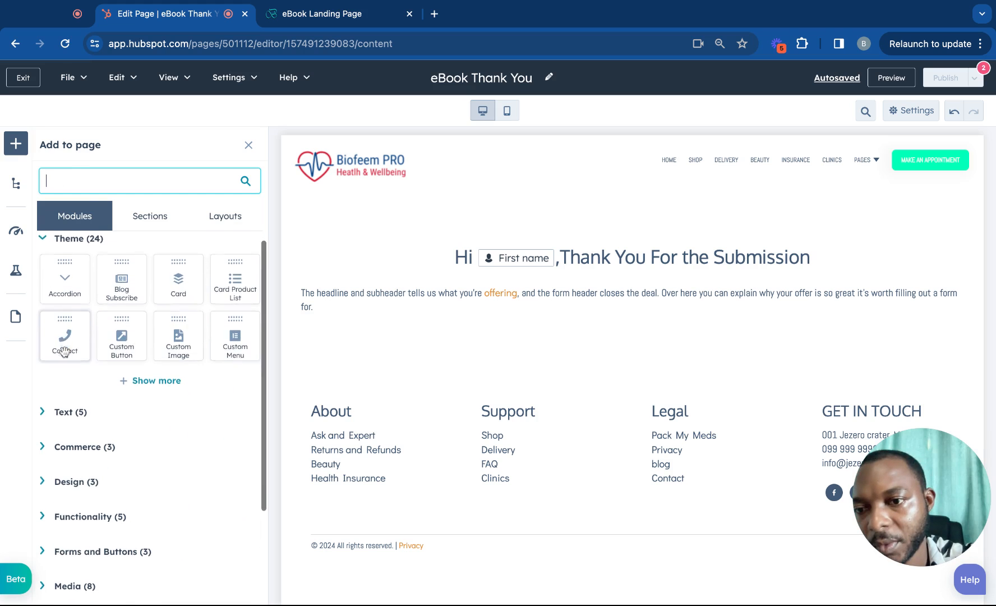
scroll(63, 347, "down", 2)
scroll(64, 352, "up", 2)
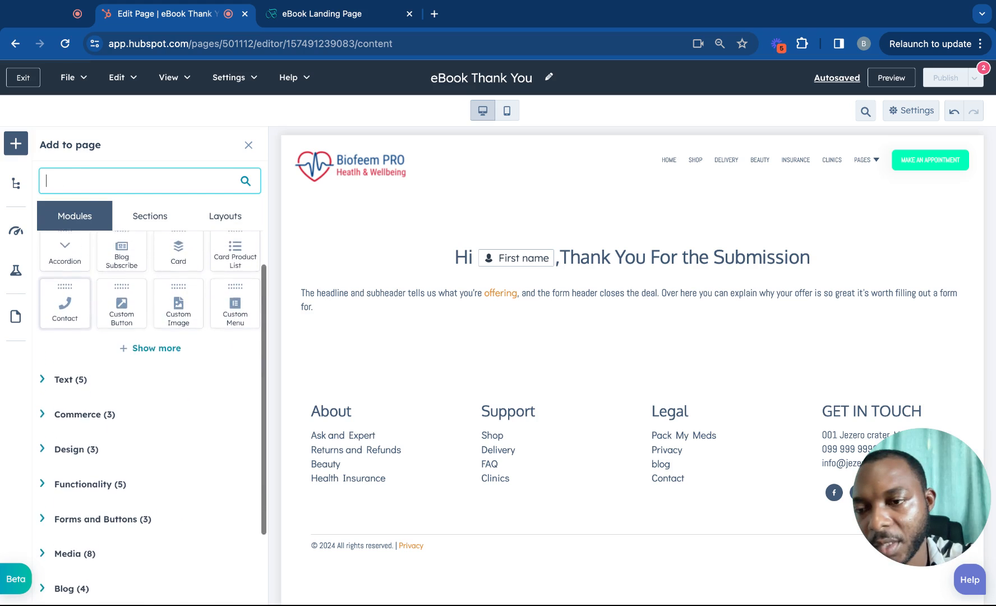
scroll(221, 269, "down", 1)
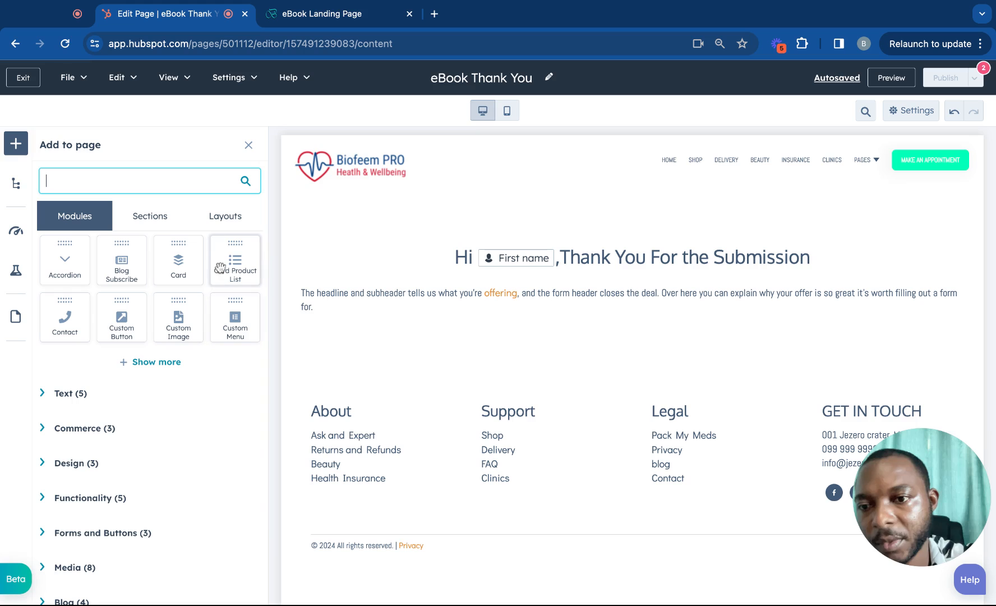
left_click_drag(227, 255, 227, 256)
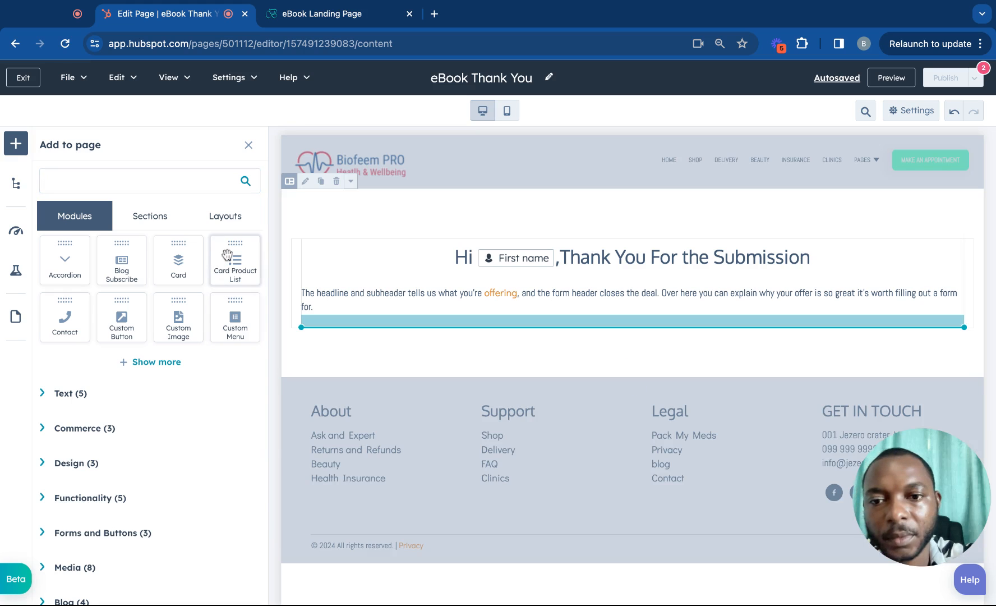
left_click_drag(633, 320, 633, 323)
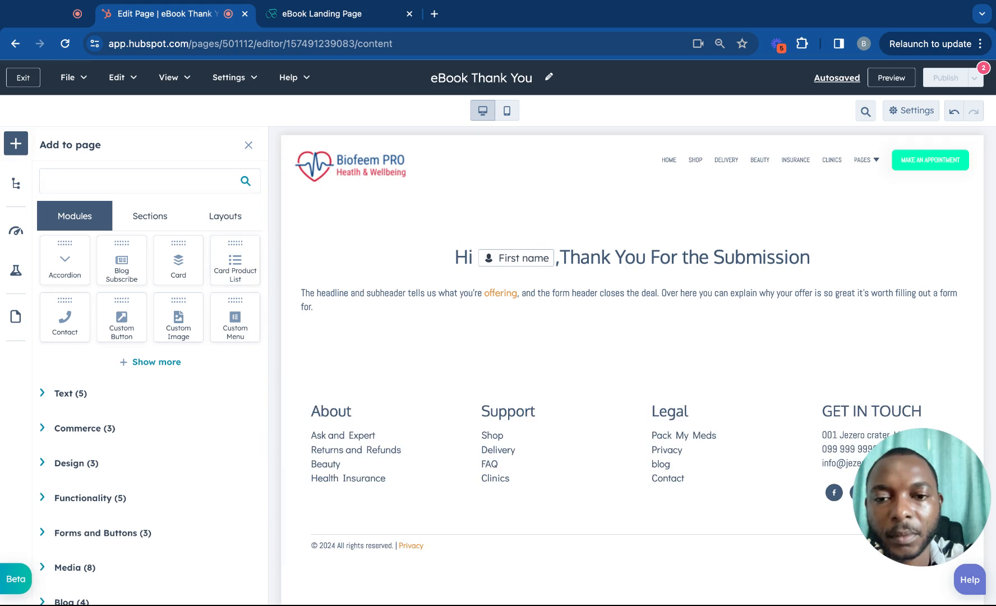
scroll(383, 339, "down", 10)
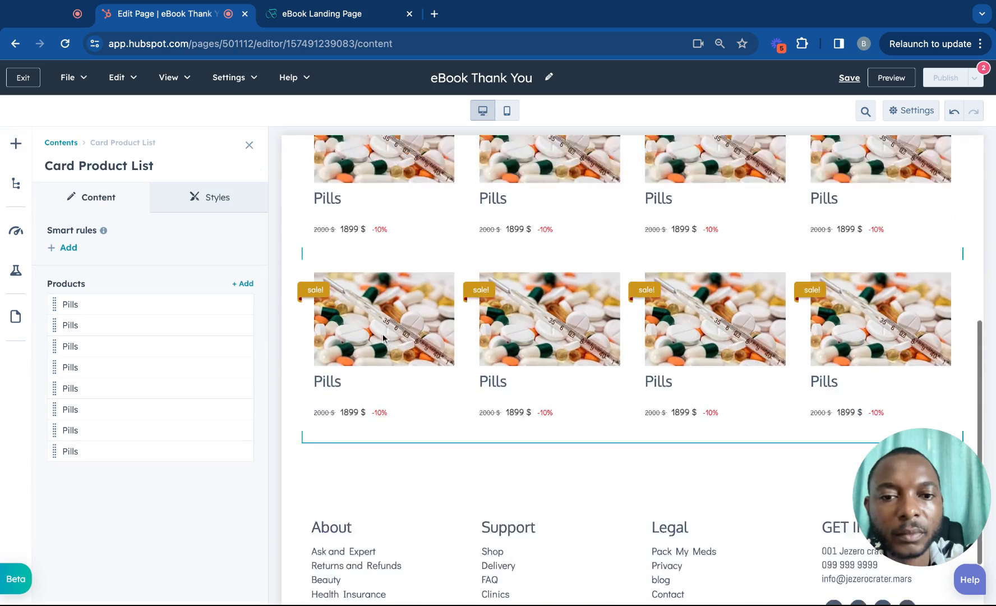
Delete four Pills items and clone one, leaving four product cards.
scroll(359, 327, "up", 10)
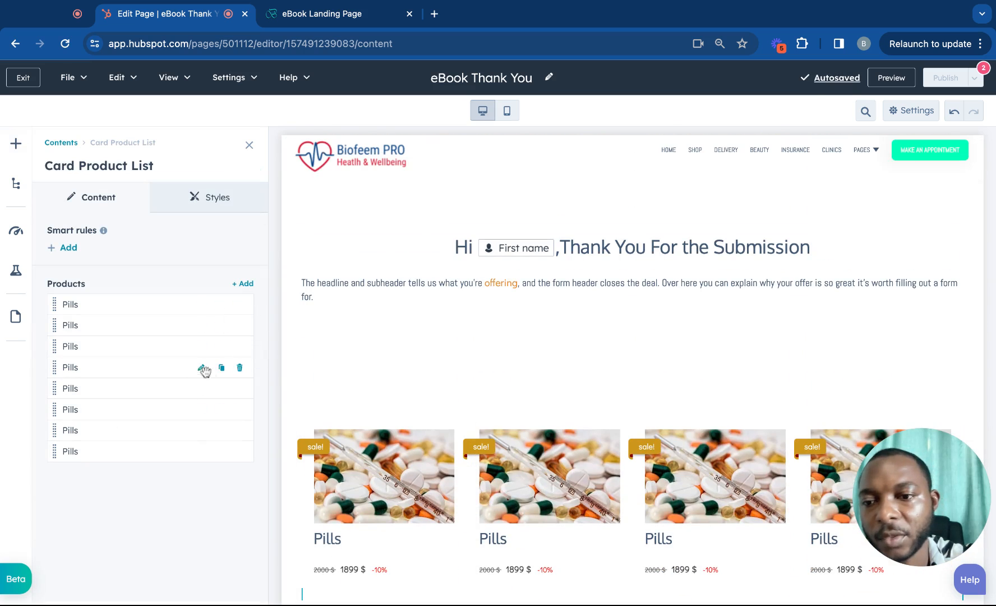
left_click(240, 369)
left_click(241, 369)
left_click(240, 368)
left_click(240, 368)
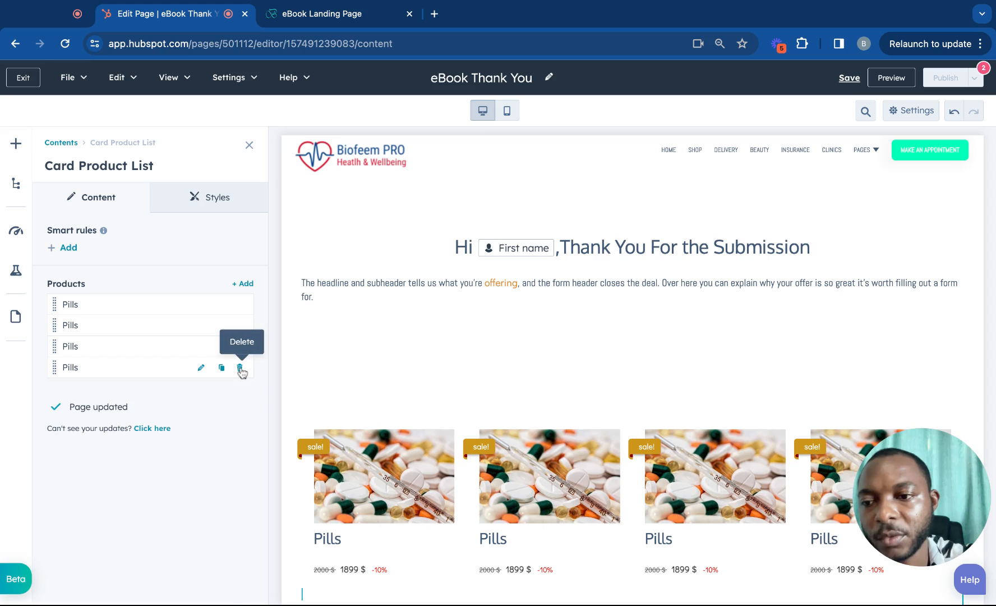
left_click(240, 369)
scroll(328, 356, "down", 4)
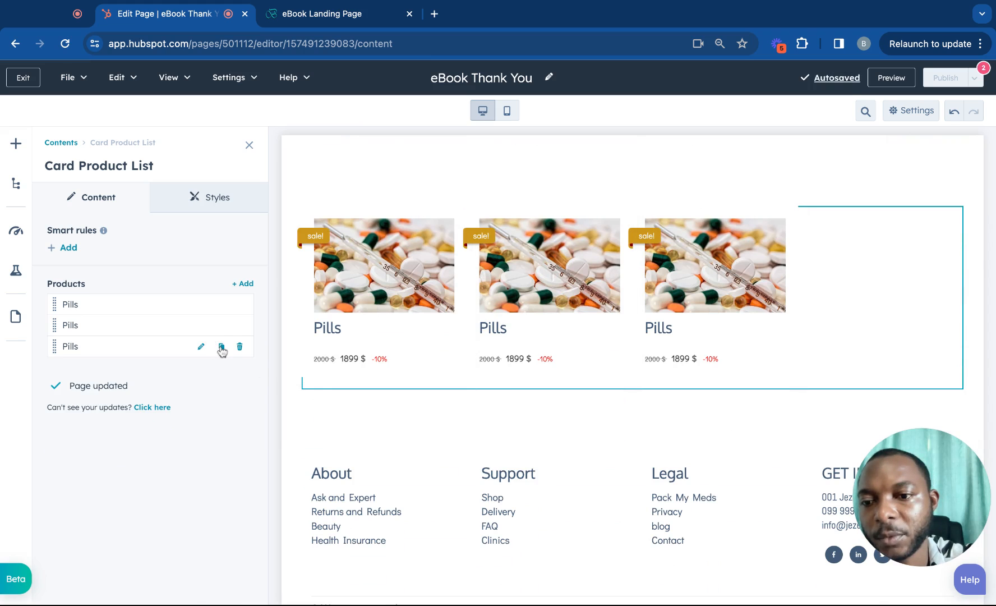
left_click(220, 347)
scroll(418, 337, "up", 3)
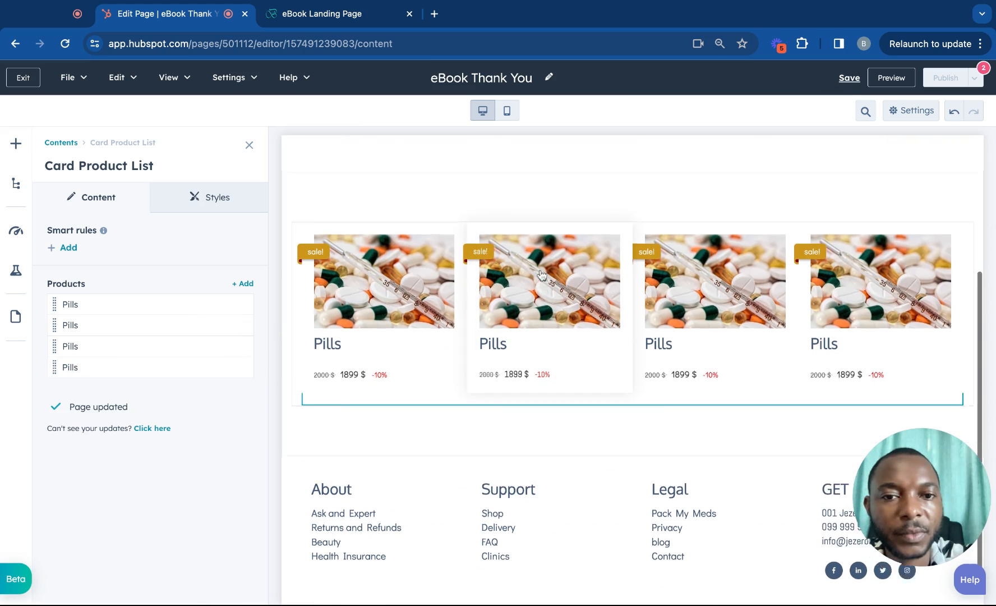
left_click(412, 272)
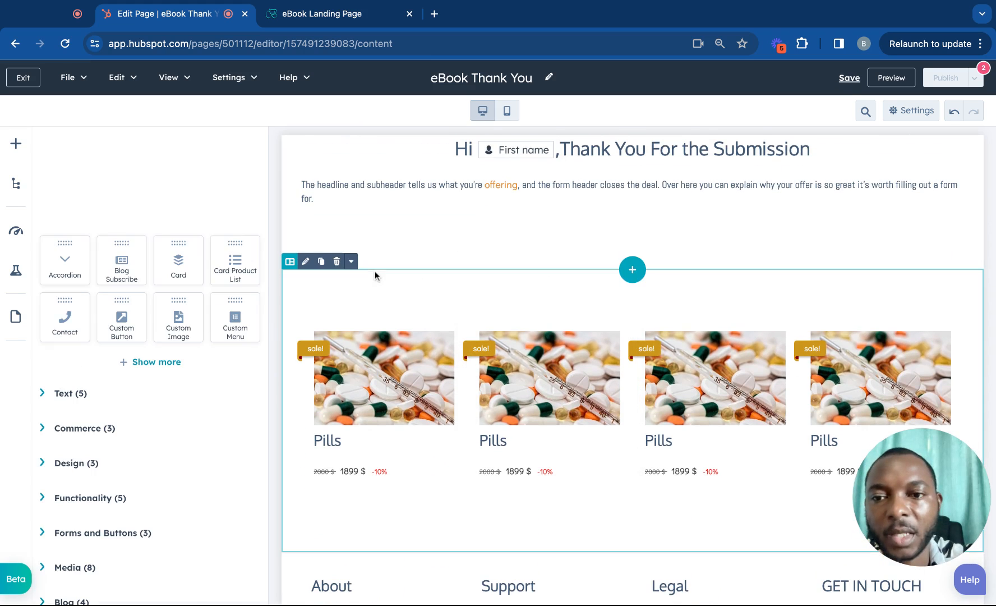
Select the product-card section and bring up its settings sidebar.
left_click(319, 275)
left_click(128, 233)
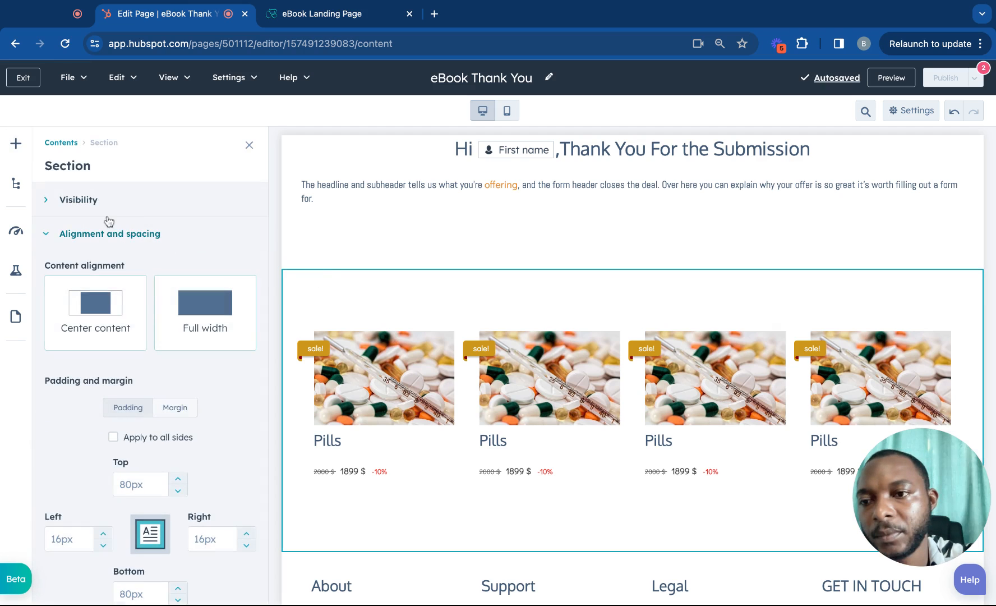
left_click(108, 215)
left_click(16, 183)
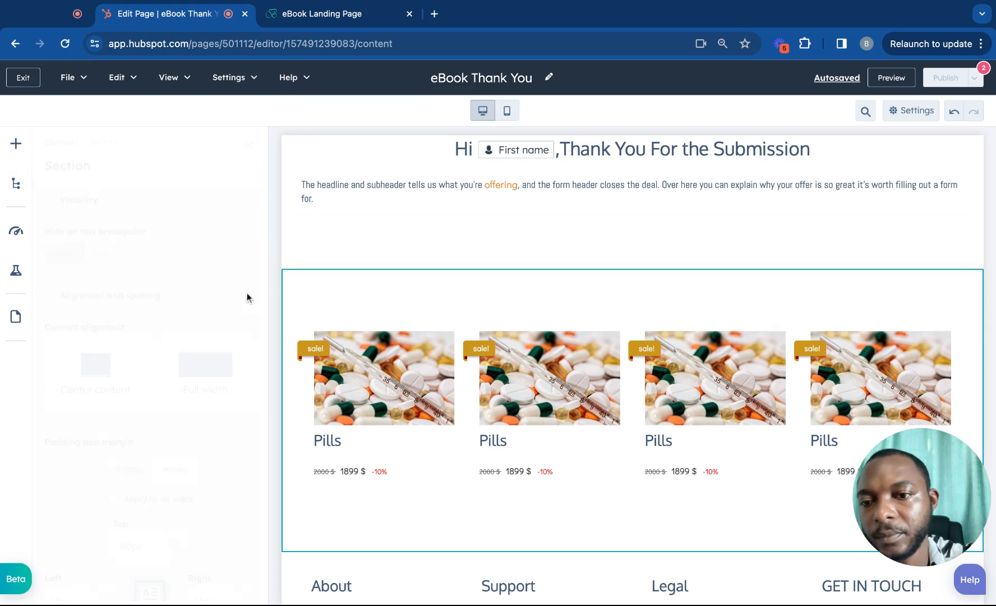
left_click(281, 289)
scroll(208, 329, "down", 5)
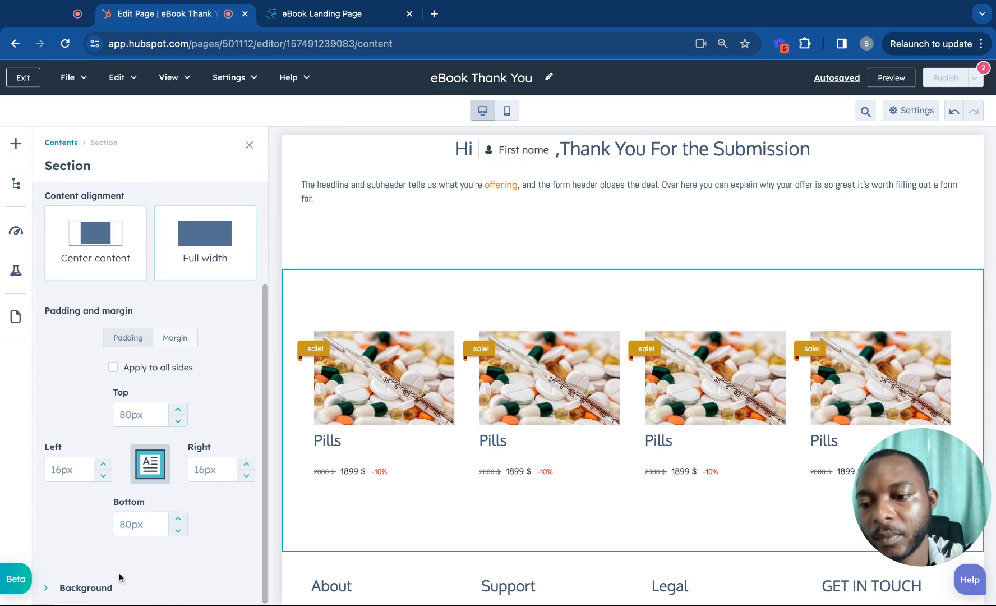
scroll(153, 490, "down", 3)
scroll(153, 490, "down", 1)
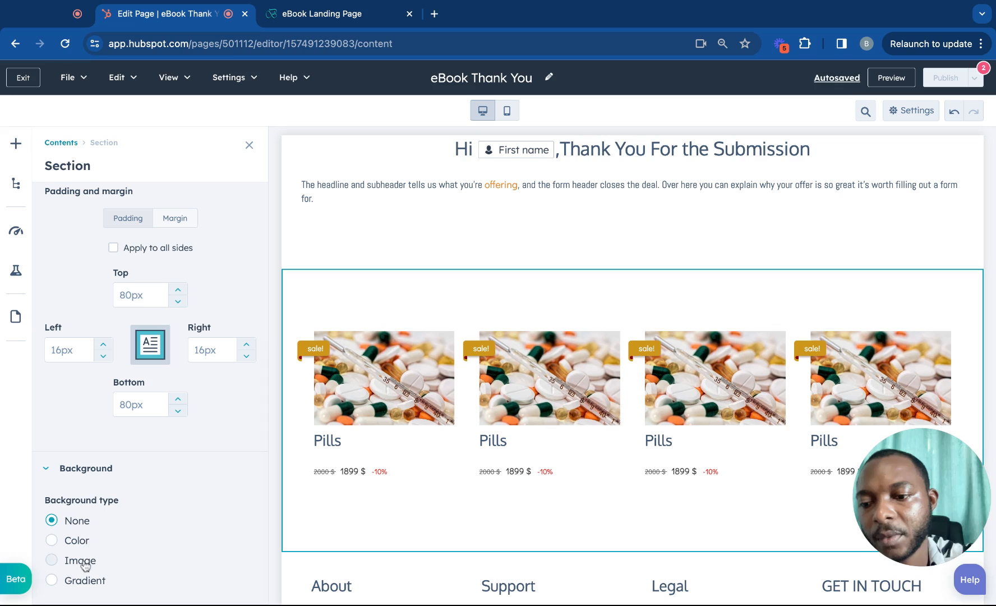
scroll(84, 564, "down", 6)
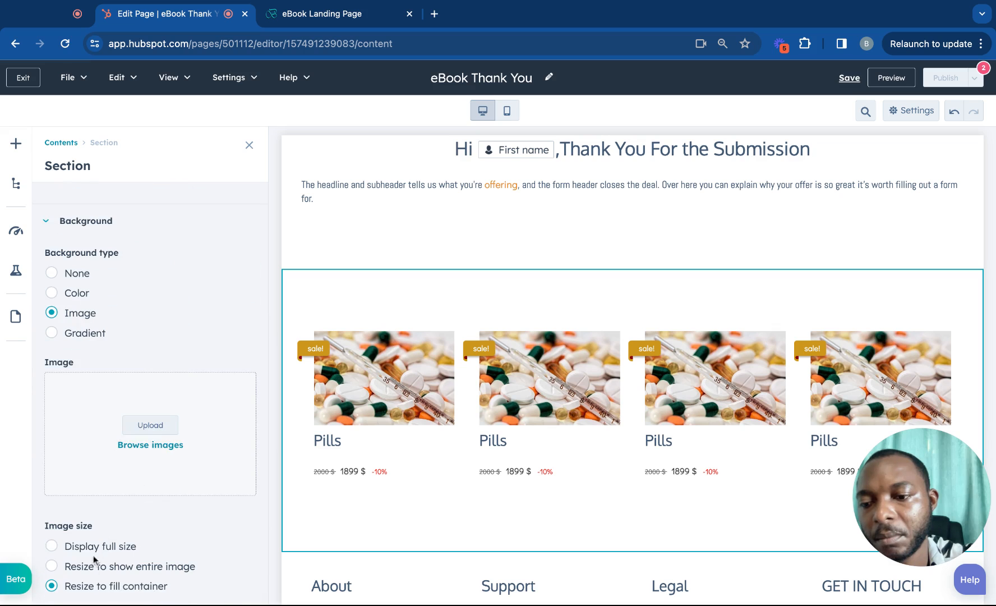
scroll(148, 436, "up", 2)
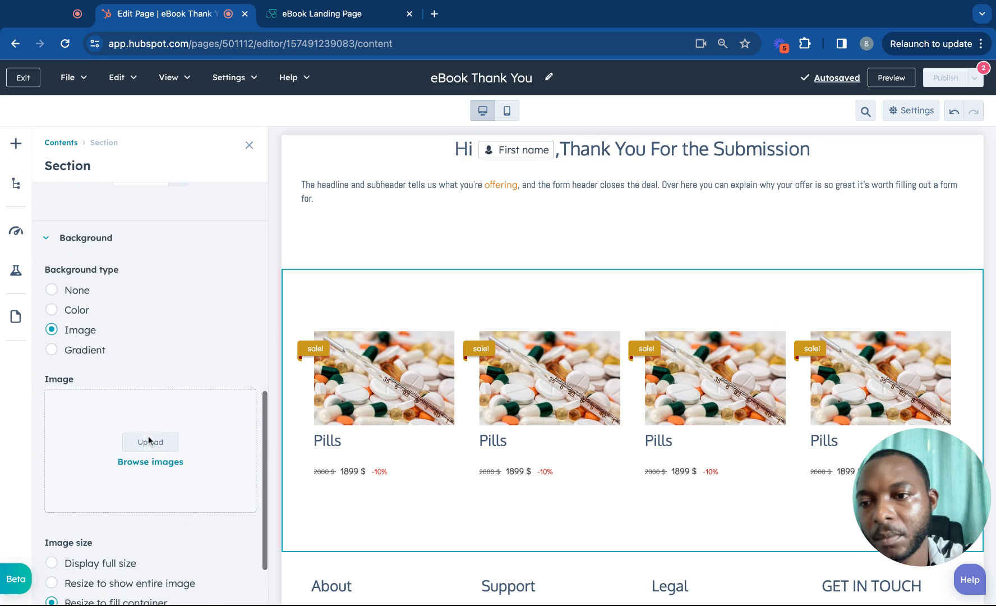
Set the section background to the solid peach colour FCE5CD.
left_click(78, 309)
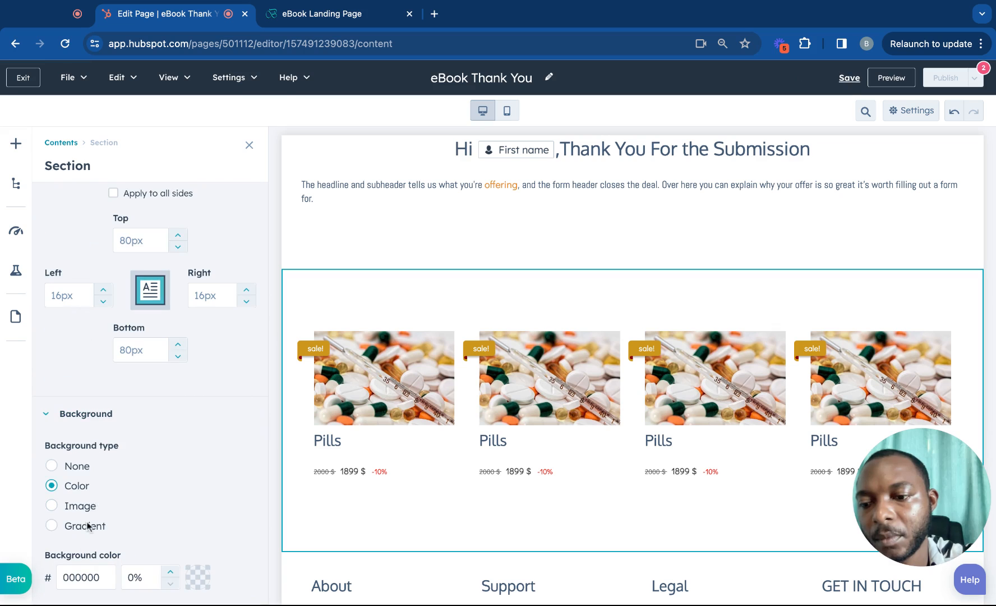
left_click(203, 584)
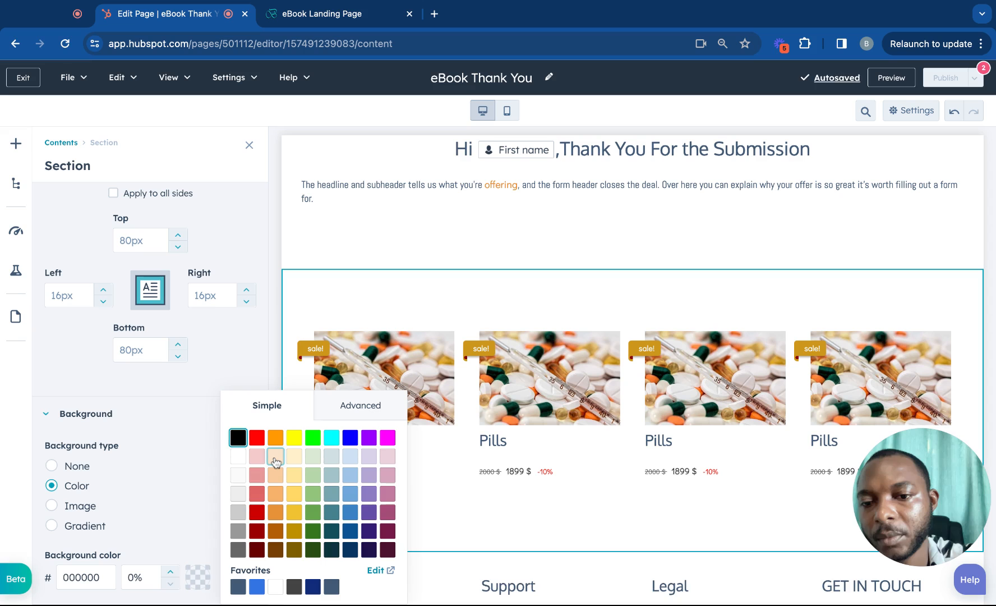
left_click(276, 458)
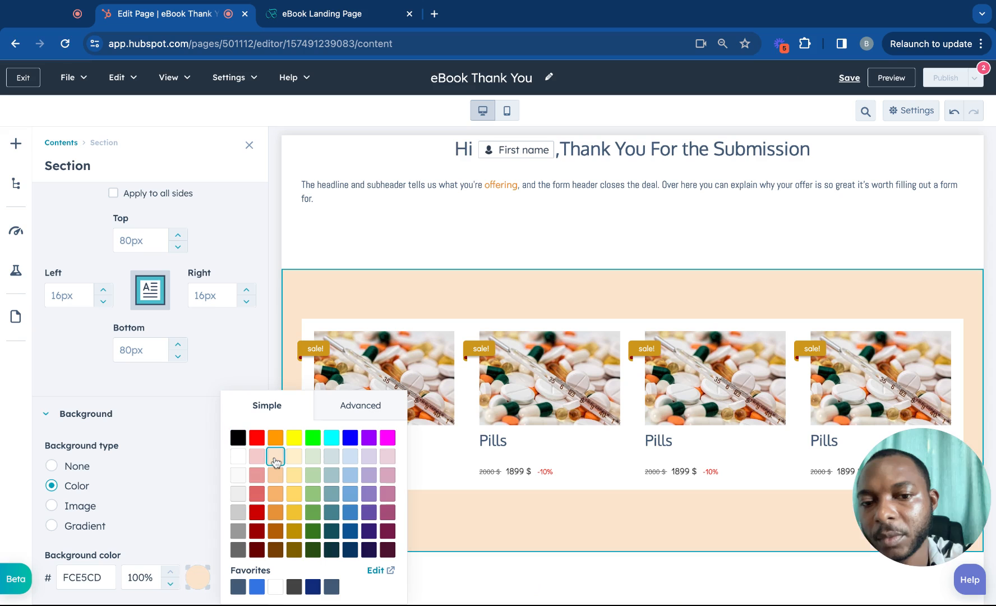
left_click(247, 149)
scroll(425, 296, "down", 4)
scroll(424, 295, "up", 6)
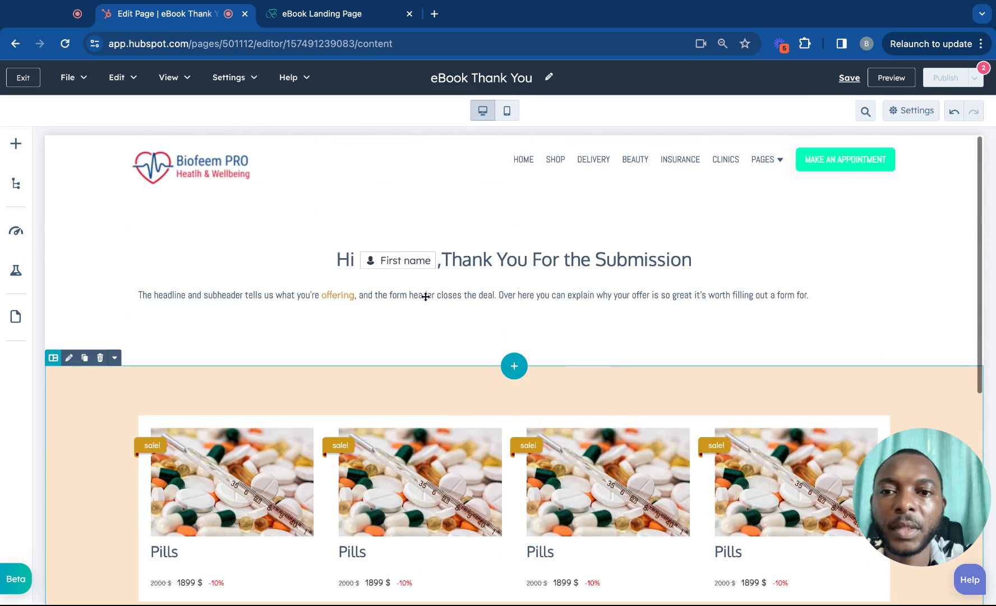
scroll(425, 296, "down", 1)
scroll(424, 296, "up", 1)
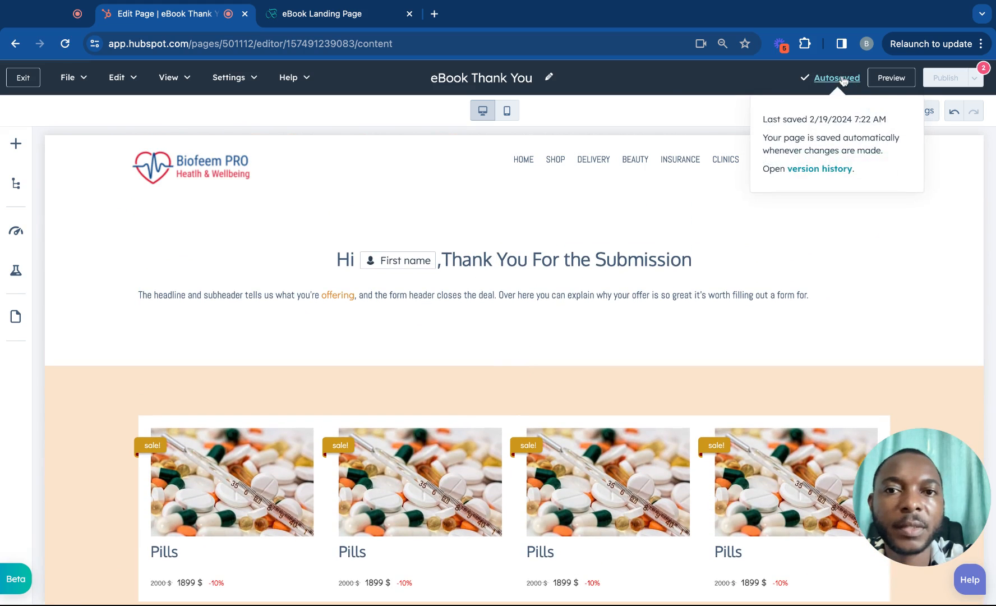
Set page title 'eBook Thank You' with slug ebook-thank-you, then publish the page.
left_click(515, 79)
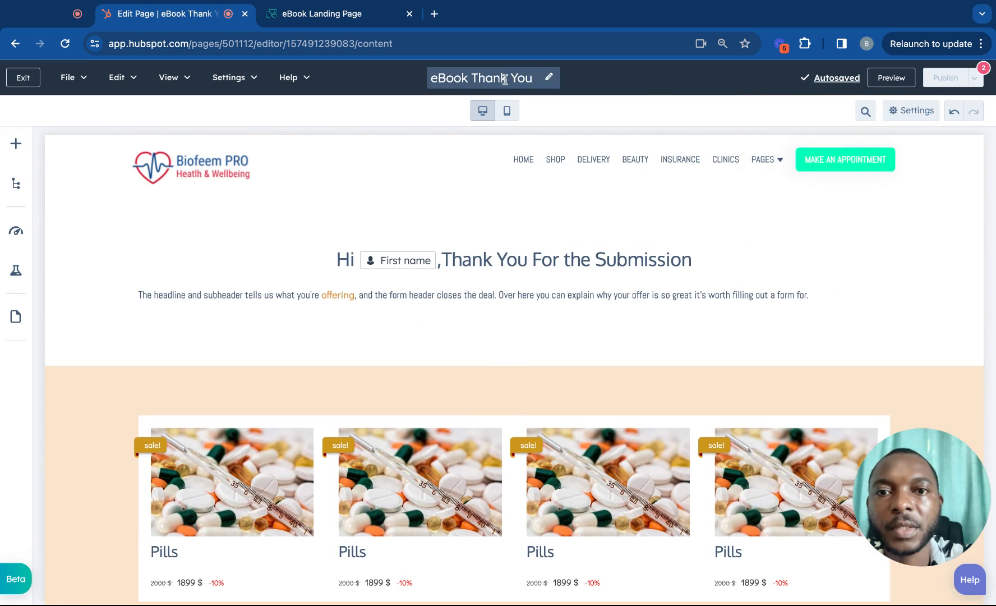
triple_click(533, 78)
key("ctrl+c")
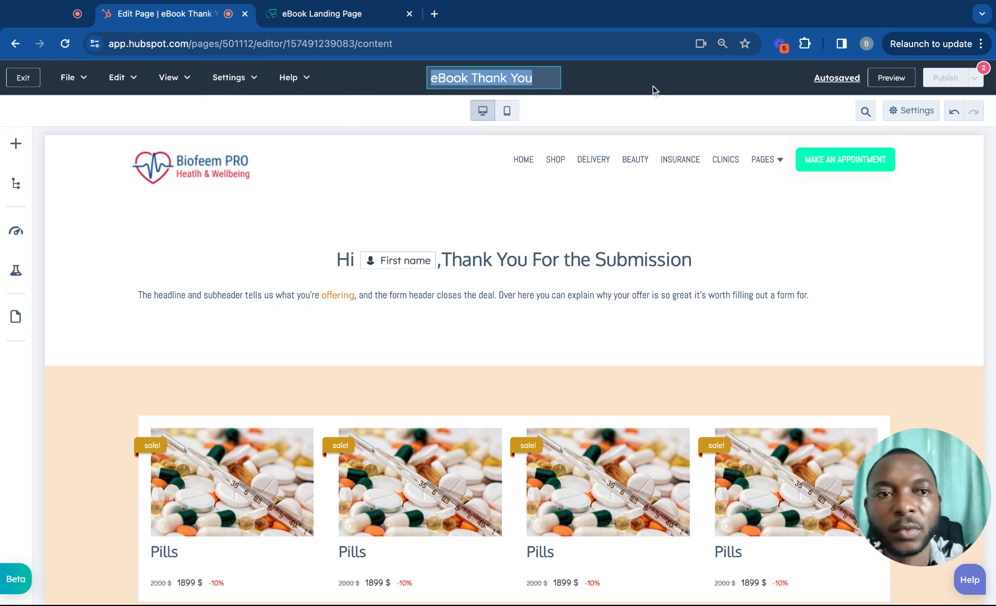
left_click(918, 111)
left_click(491, 279)
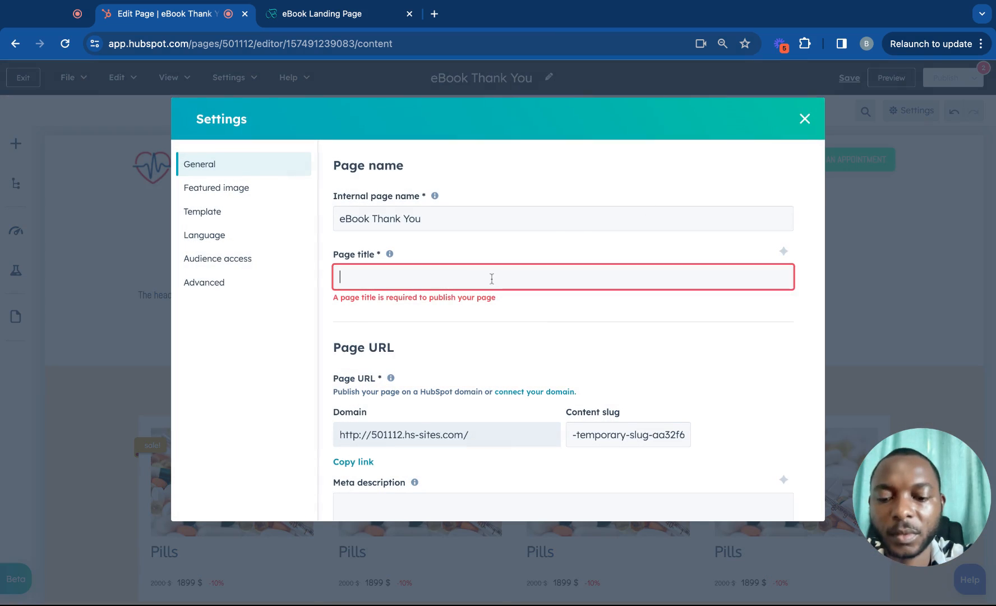
key("ctrl+v")
left_click(628, 362)
left_click(620, 433)
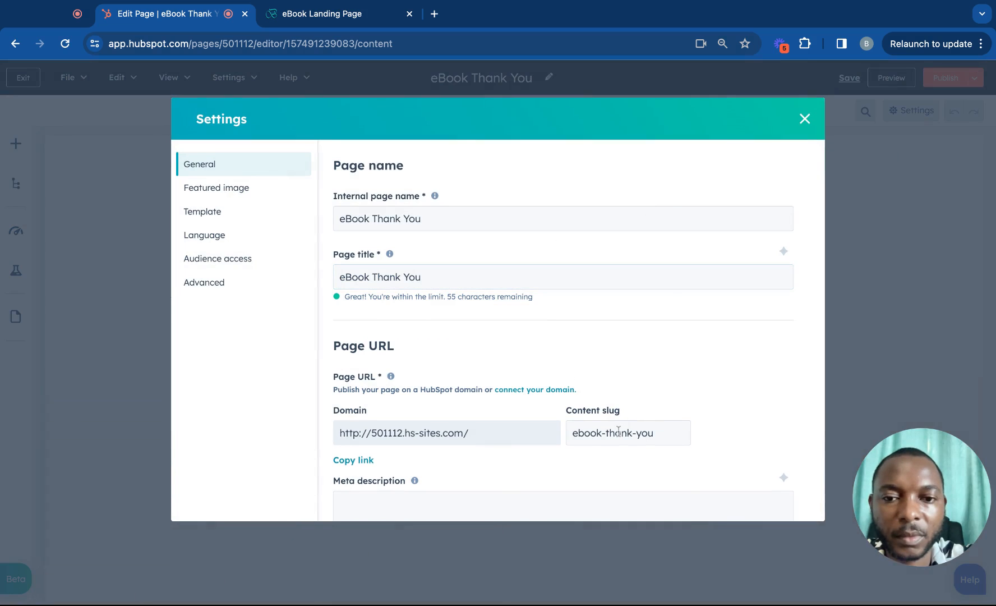
left_click(797, 122)
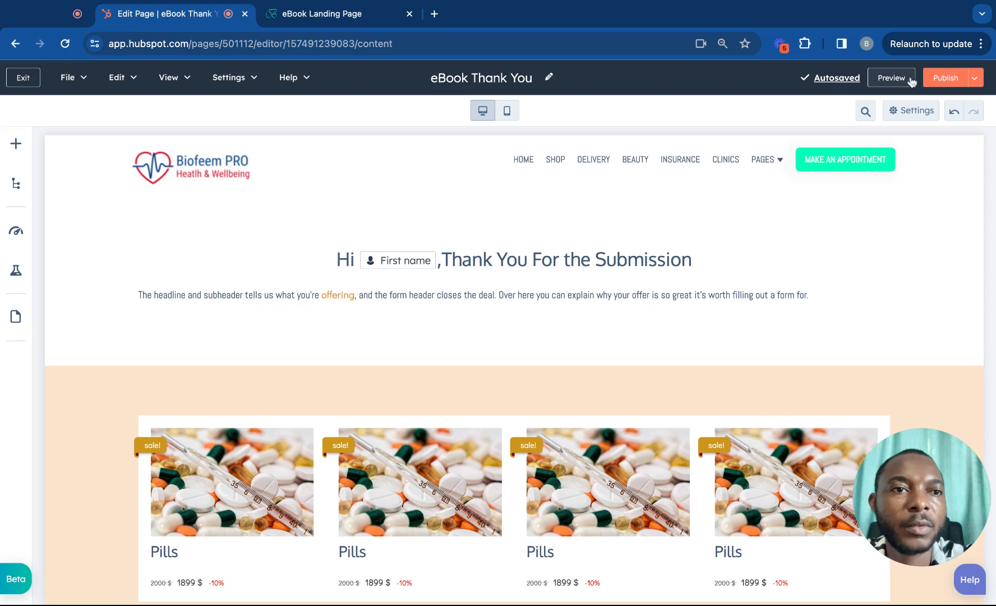
left_click(936, 82)
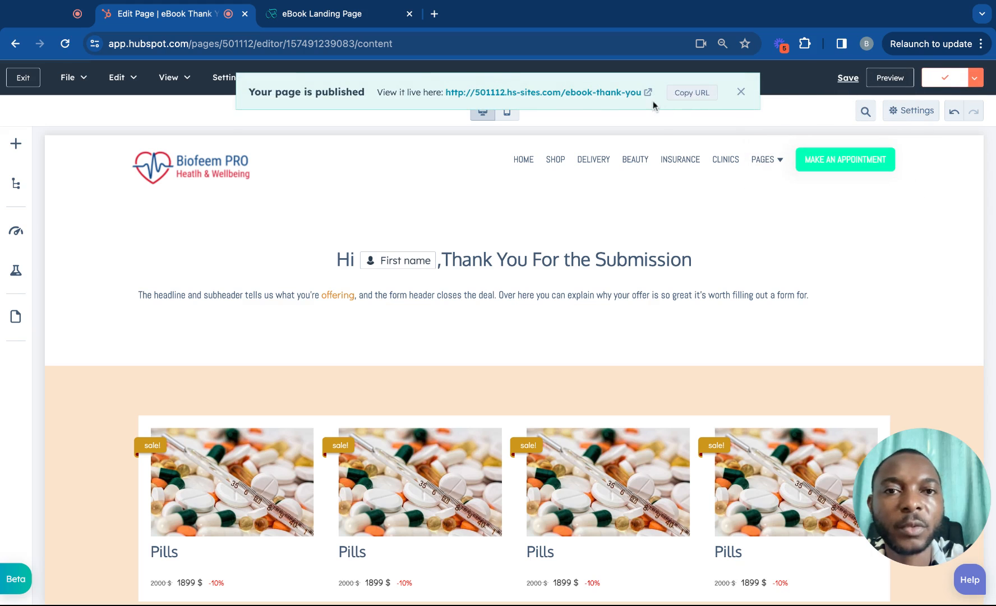
View the live eBook Thank You page in a new tab to check the greeting.
left_click(623, 99)
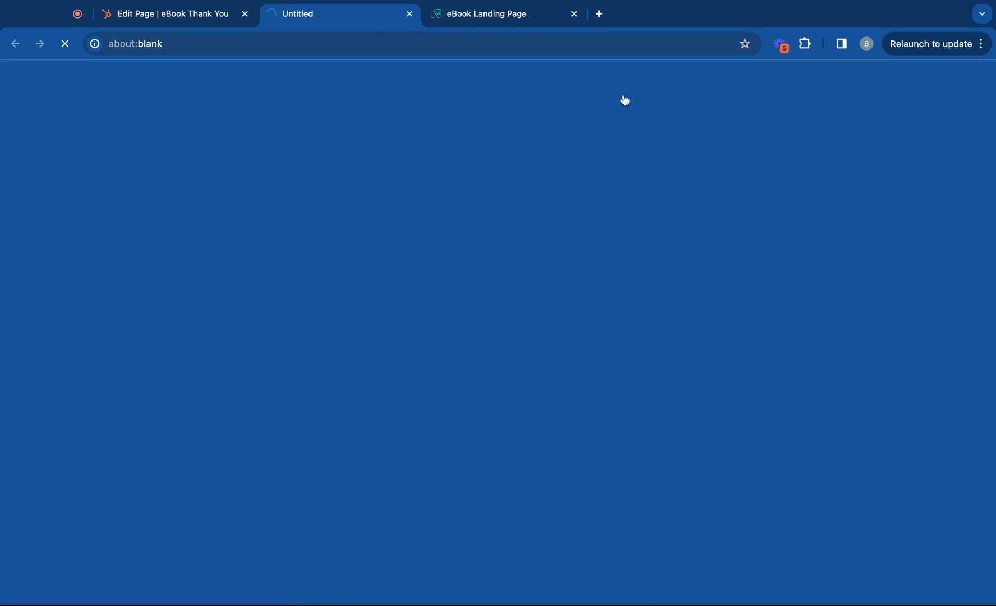
scroll(578, 308, "down", 5)
scroll(580, 311, "up", 3)
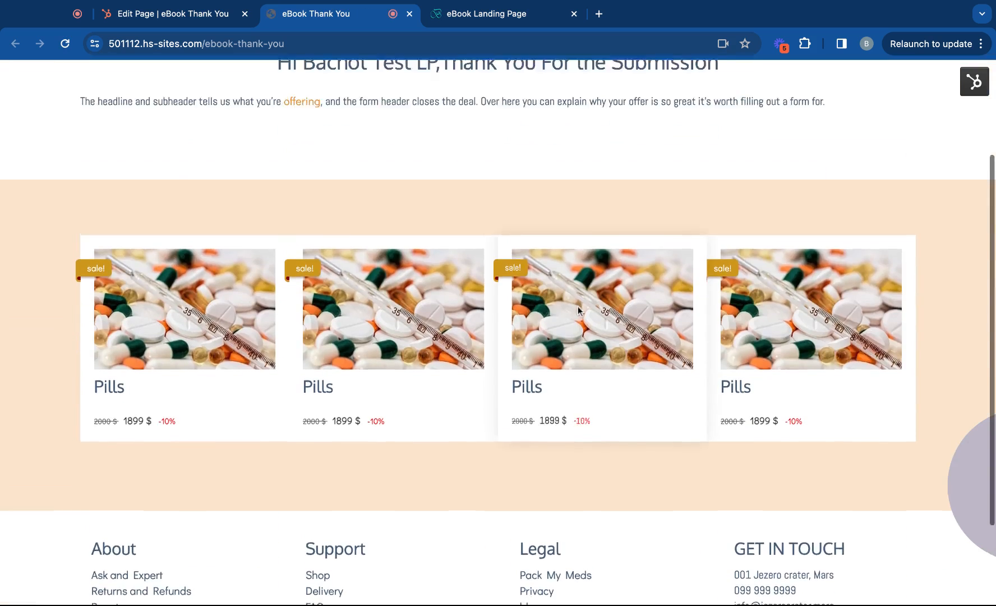
scroll(578, 308, "up", 3)
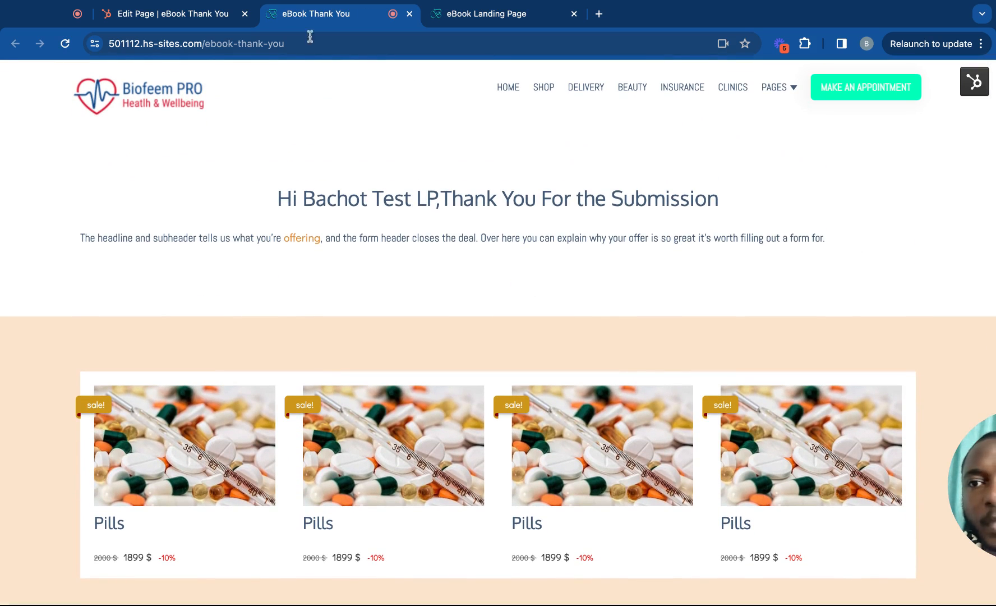
Back in the editor, centre the intro paragraph under the 'Hi [First name]' greeting.
left_click(207, 16)
double_click(378, 295)
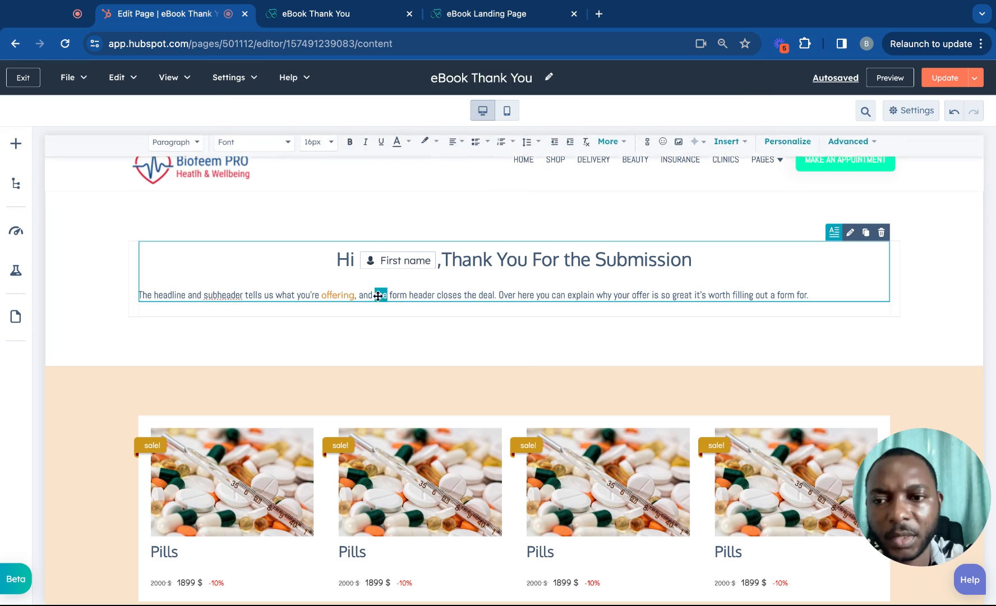
left_click(454, 151)
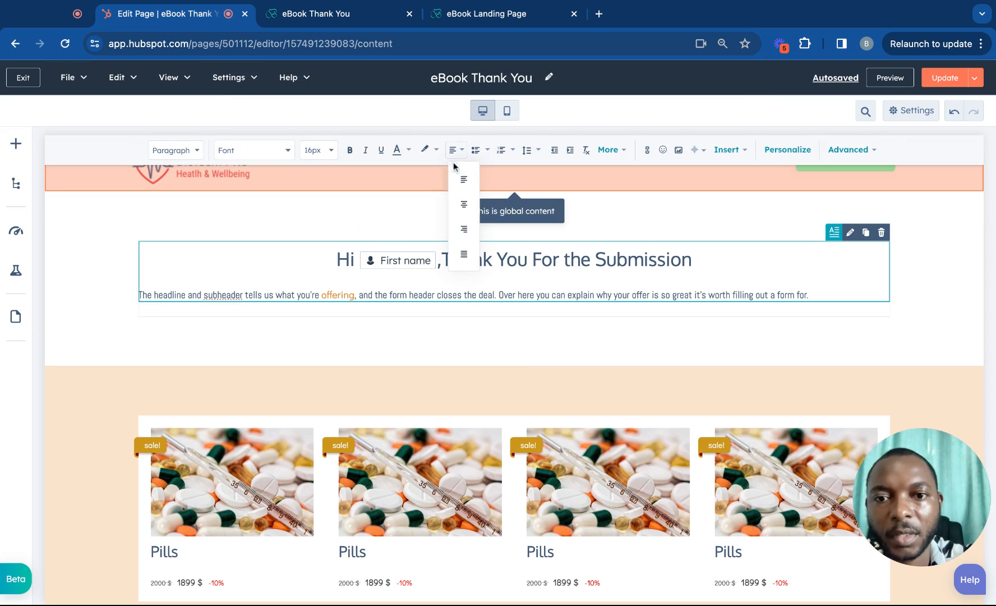
left_click(462, 207)
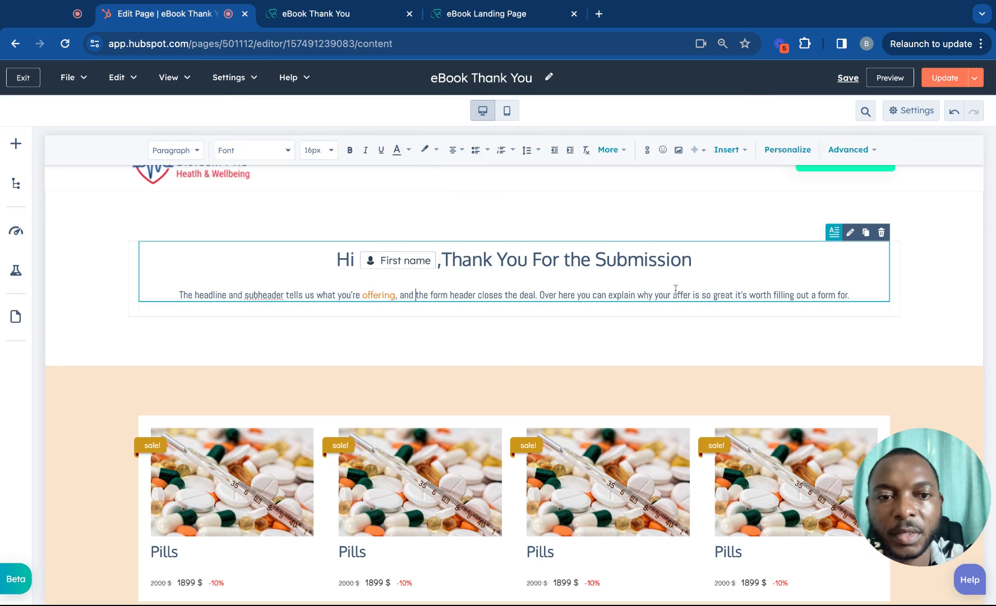
triple_click(857, 294)
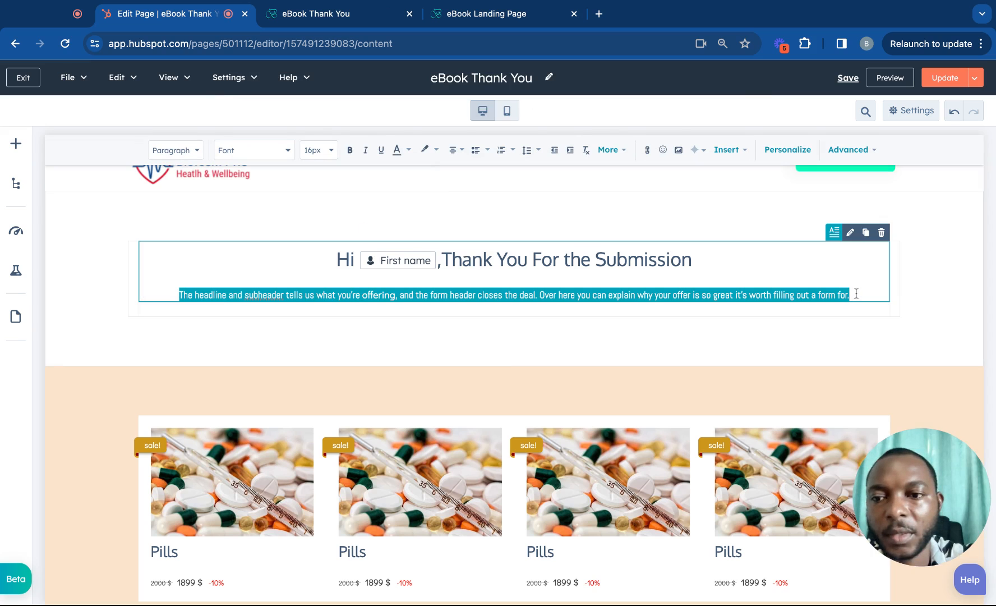
left_click(125, 289)
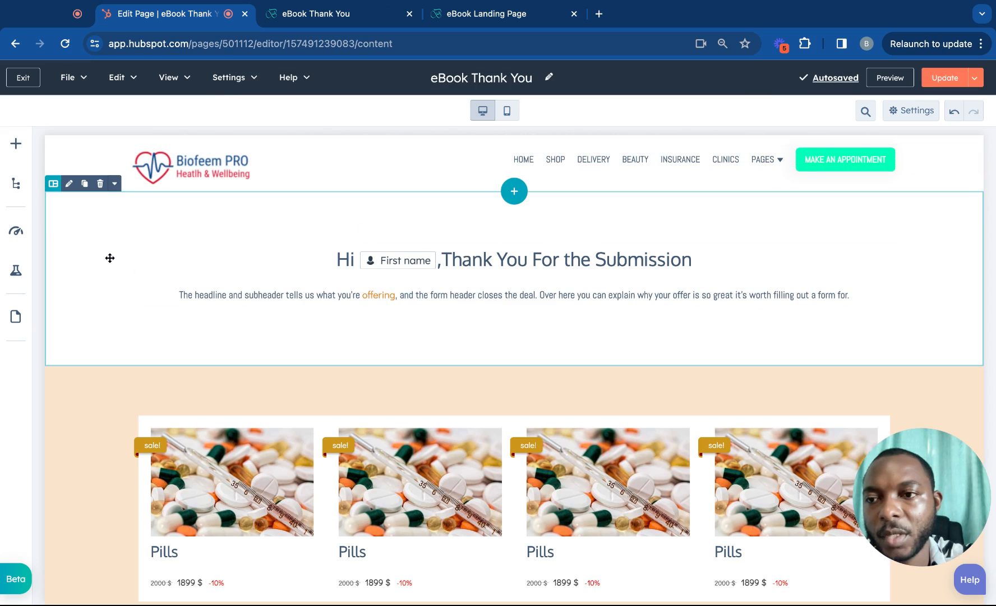
Centre the greeting section's content with a maximum content width of 767px.
left_click(94, 246)
left_click(110, 238)
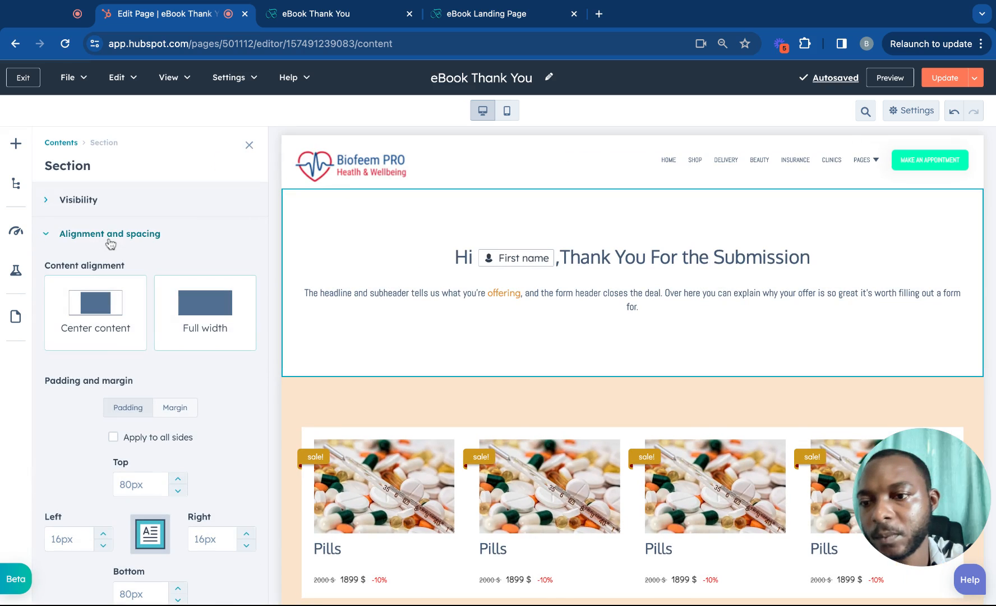
left_click(104, 321)
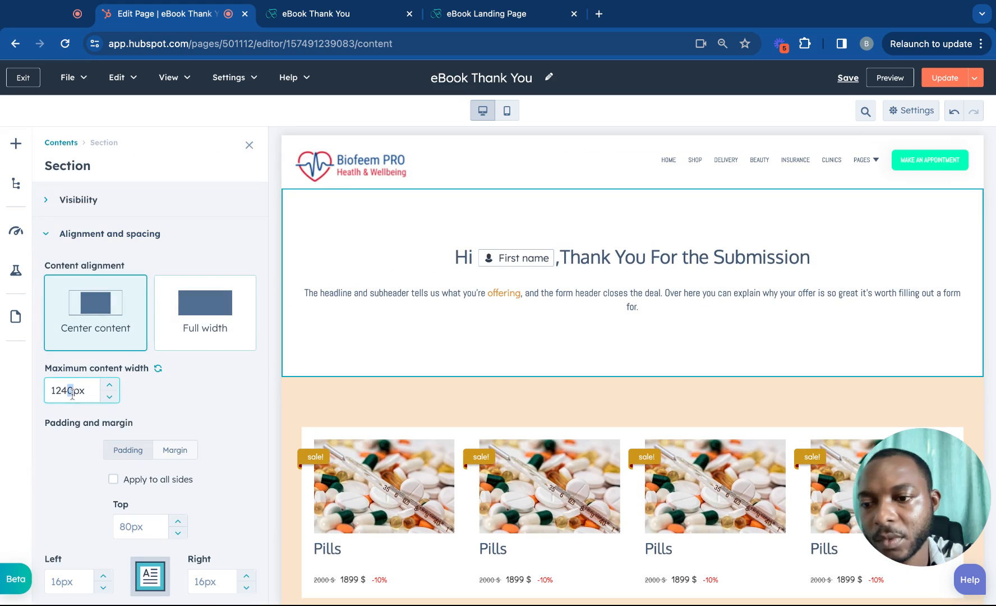
type("767")
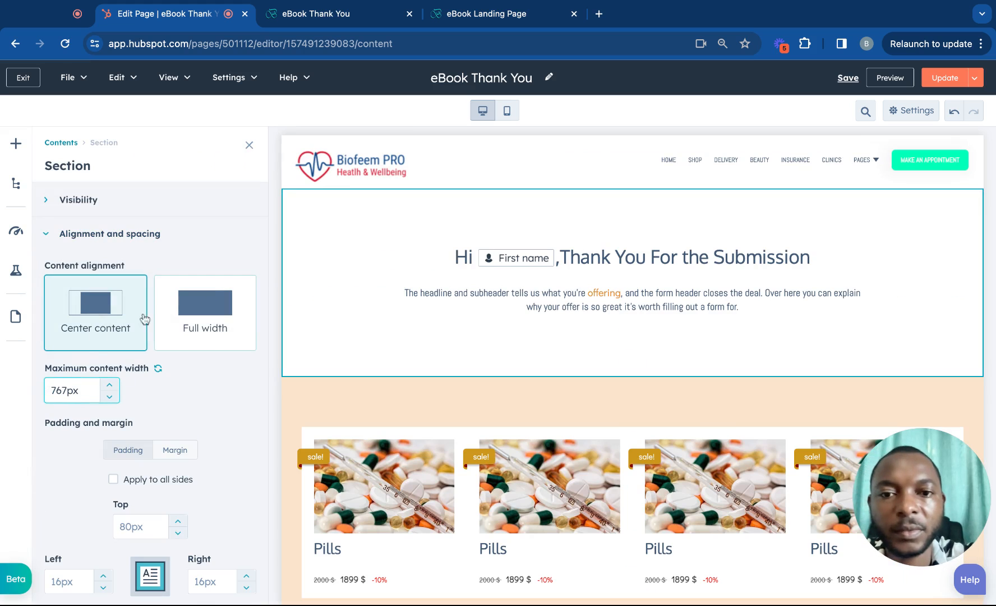
left_click(249, 145)
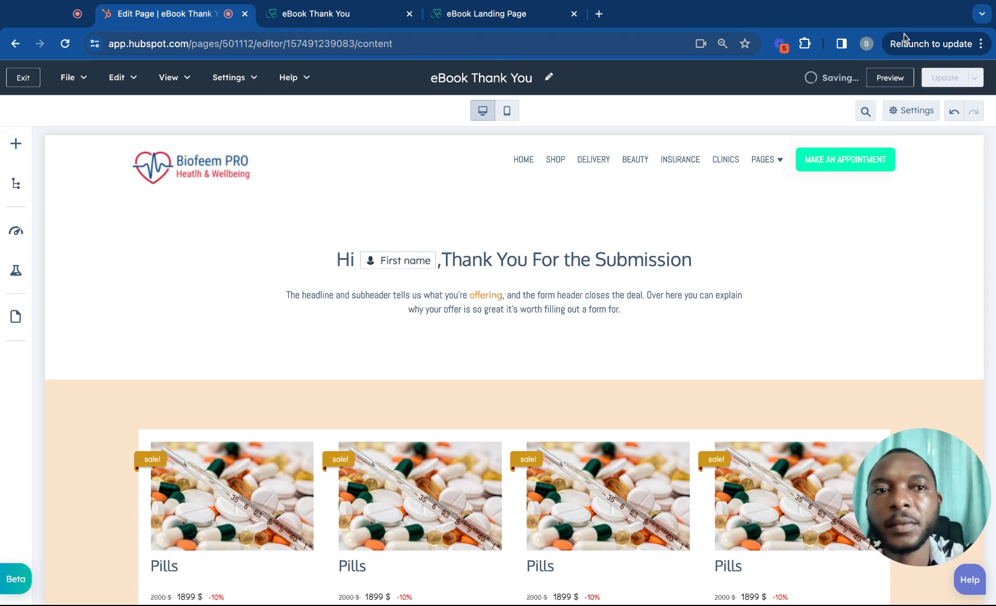
Publish the thank-you page update and reload the live page to confirm it.
left_click(945, 77)
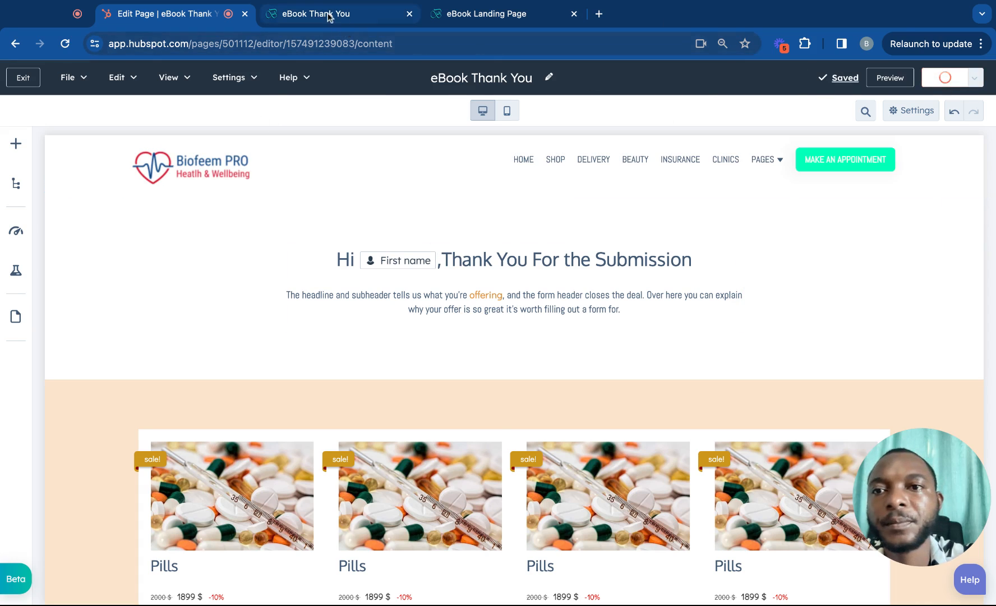
left_click(330, 16)
left_click(64, 42)
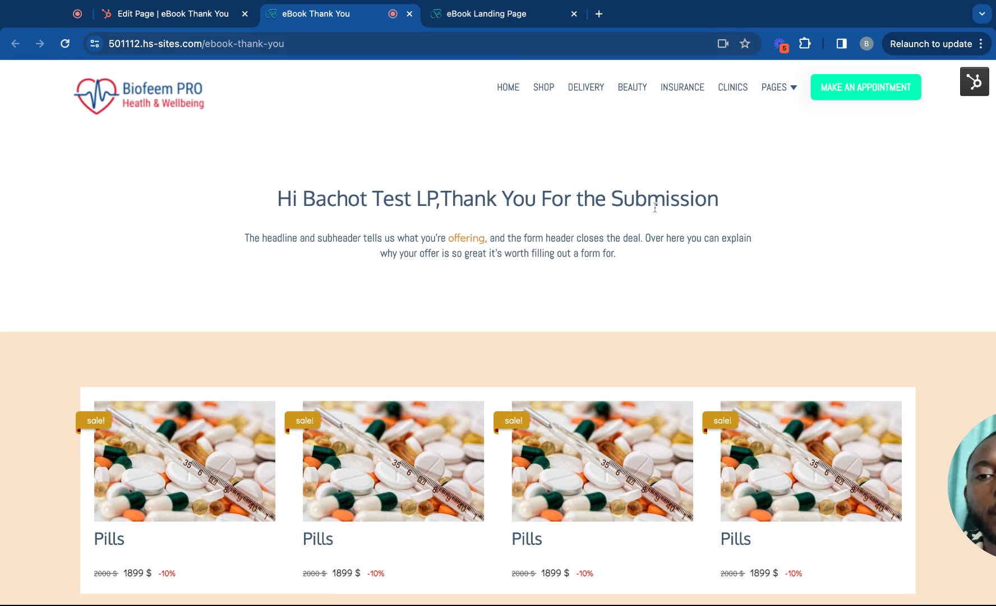
Reload the live eBook Landing Page and open it in the editor via the sprocket's Edit Page.
left_click(485, 17)
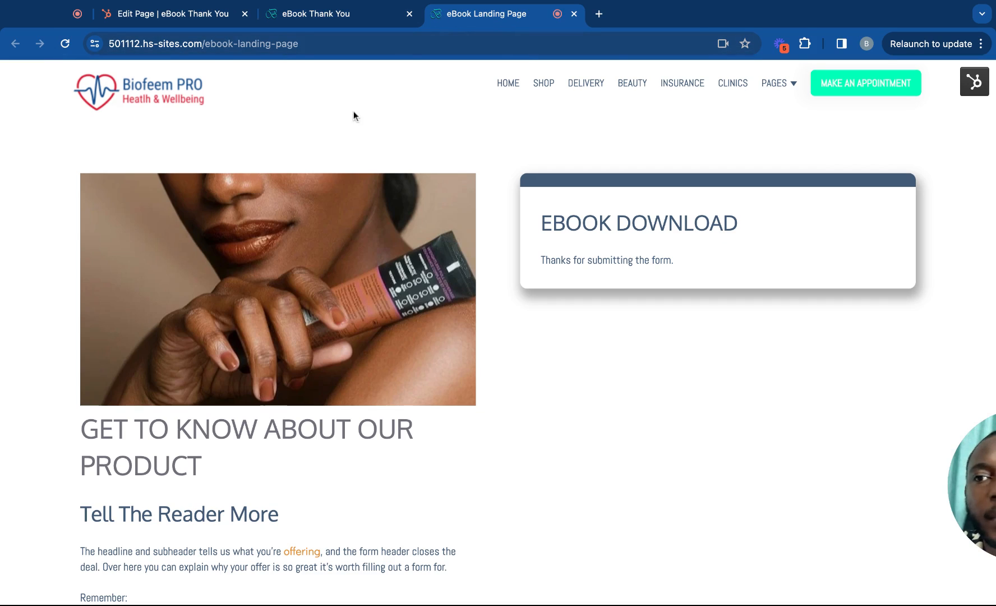
left_click(64, 43)
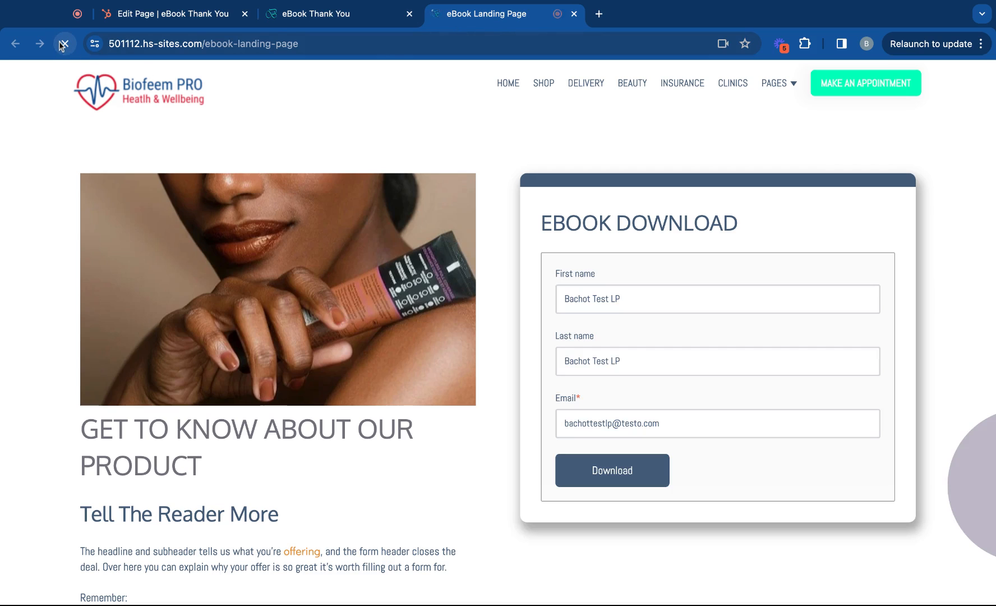
left_click(179, 13)
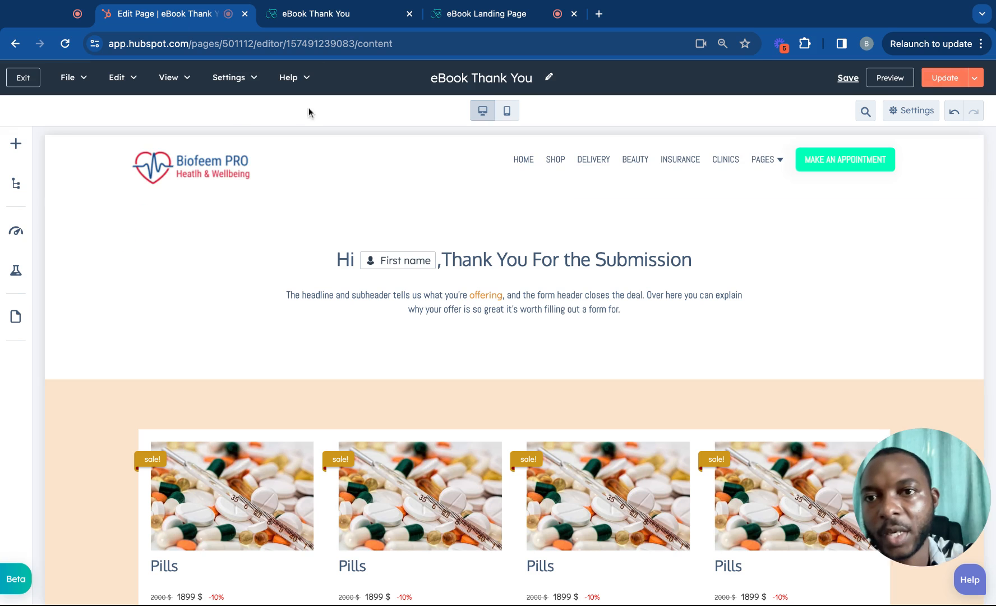
left_click(461, 15)
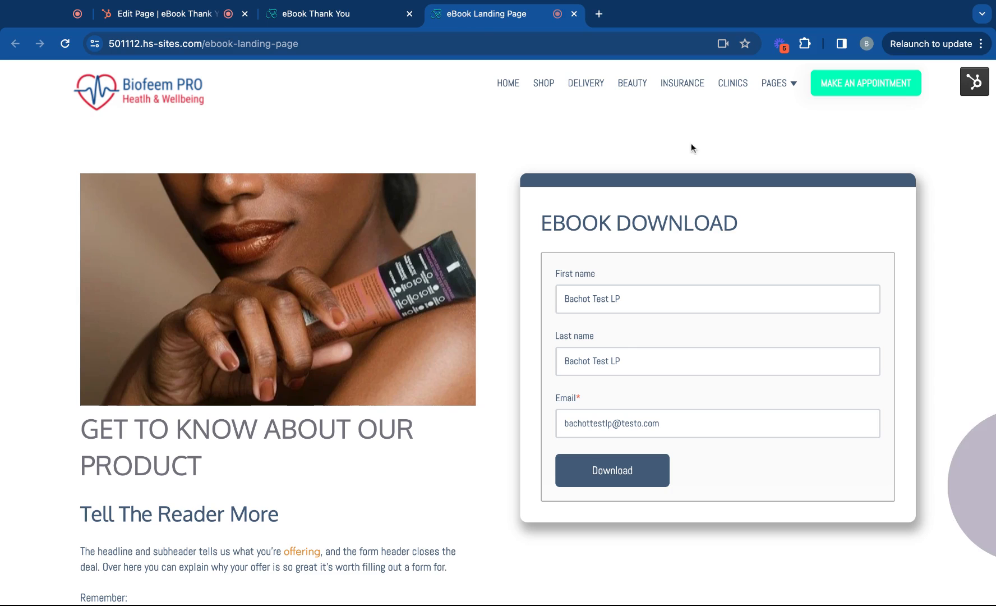
left_click(974, 82)
left_click(926, 139)
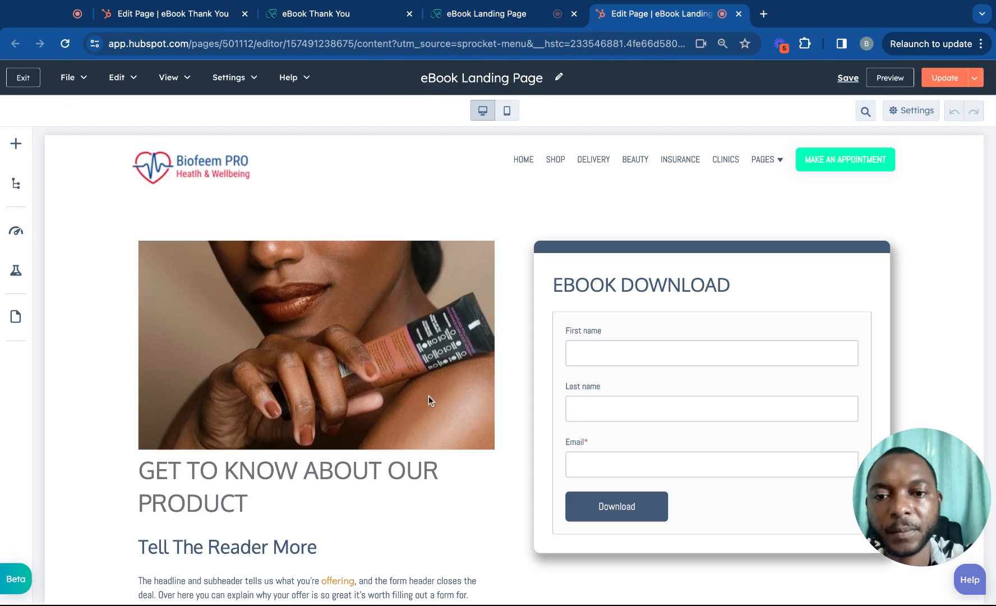
Set the form's thank-you action to redirect to the eBook Thank You page.
left_click(593, 335)
scroll(214, 365, "down", 10)
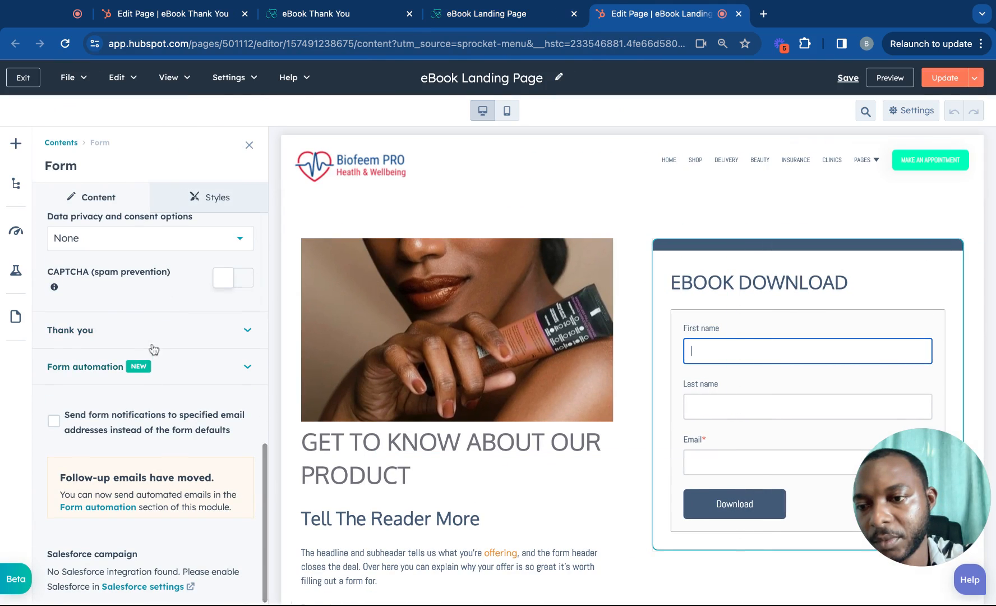
left_click(163, 328)
left_click(164, 328)
left_click(164, 328)
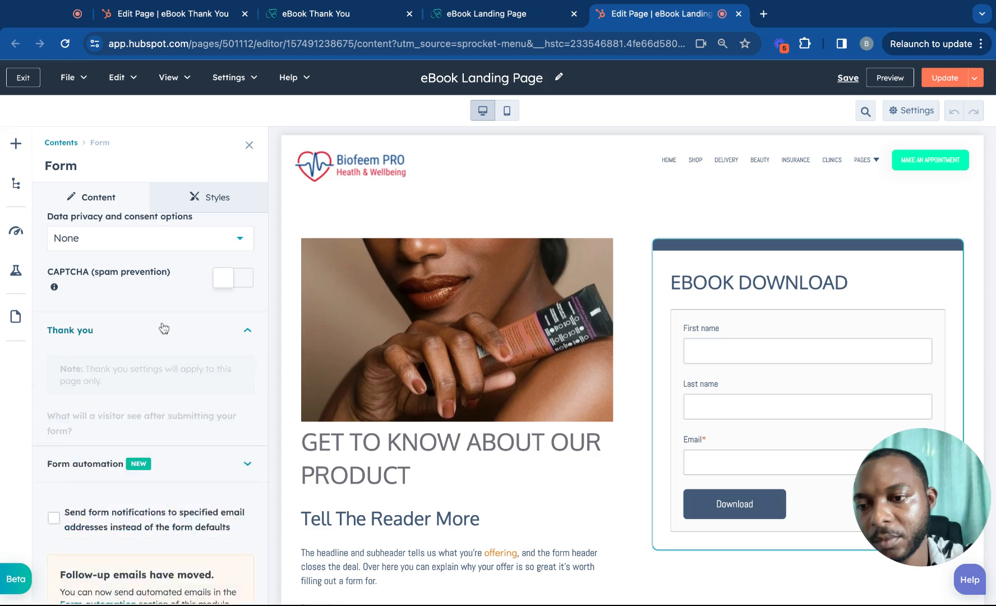
left_click(106, 456)
scroll(107, 449, "down", 2)
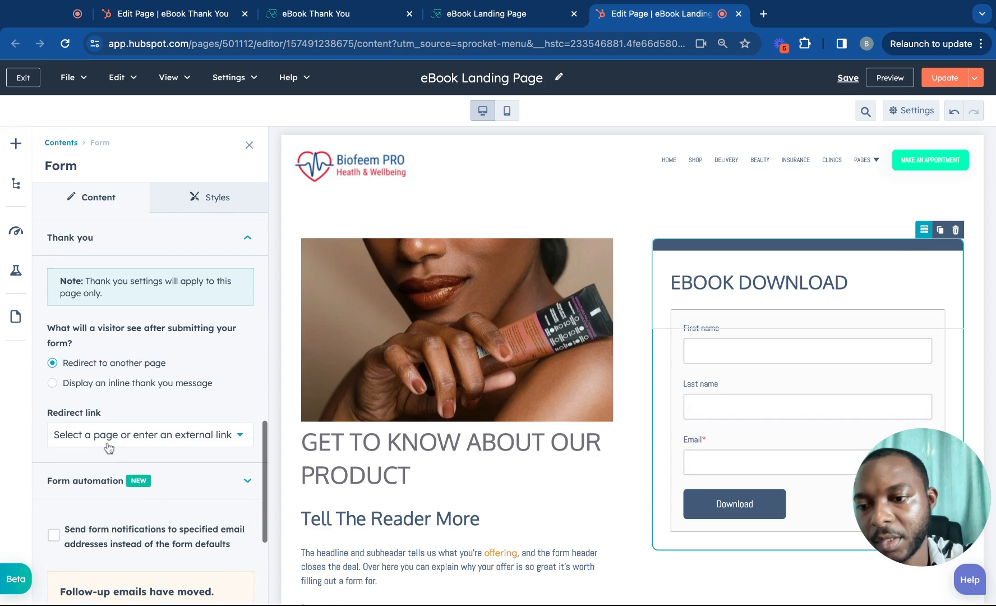
left_click(108, 436)
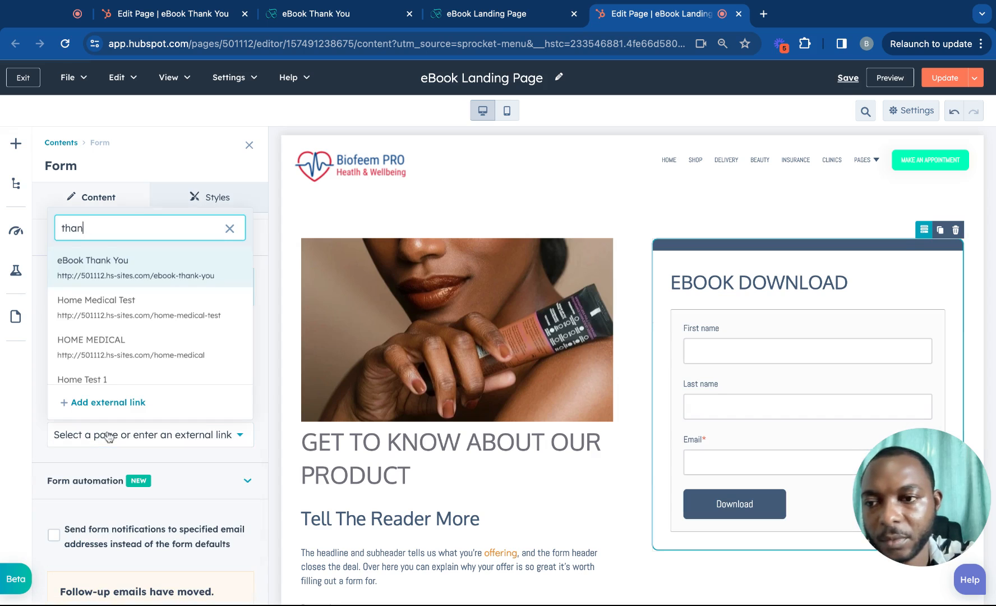
left_click(101, 275)
scroll(186, 342, "down", 1)
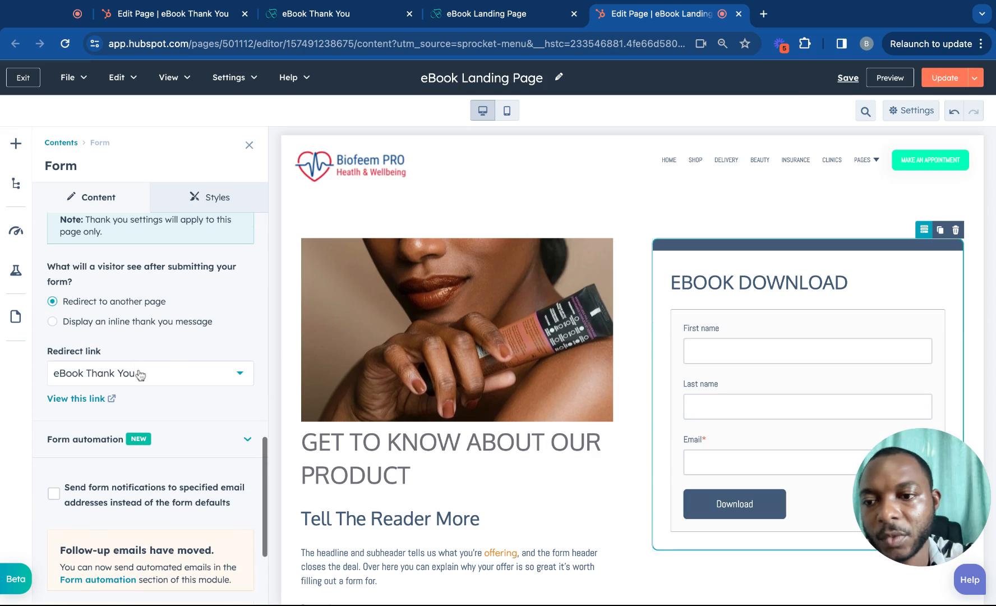
scroll(169, 381, "down", 5)
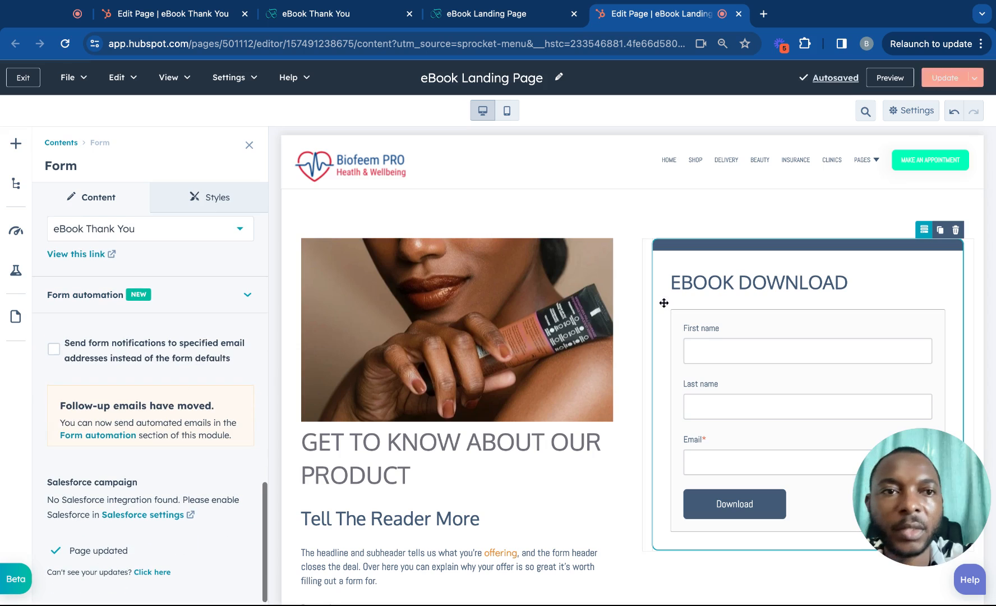
Publish the landing page update and reload the live landing page.
left_click(945, 78)
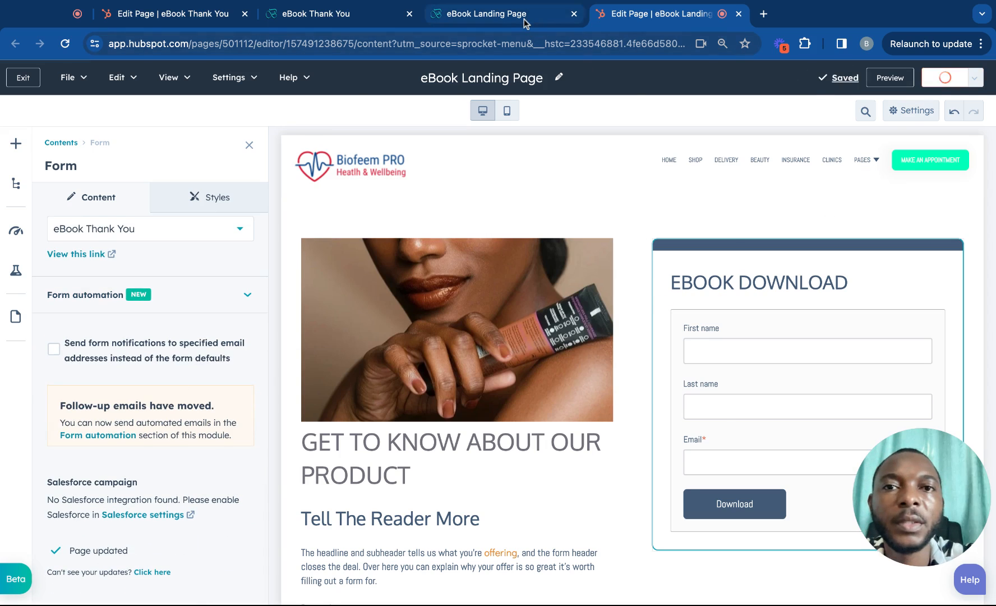
left_click(525, 19)
key("super+r")
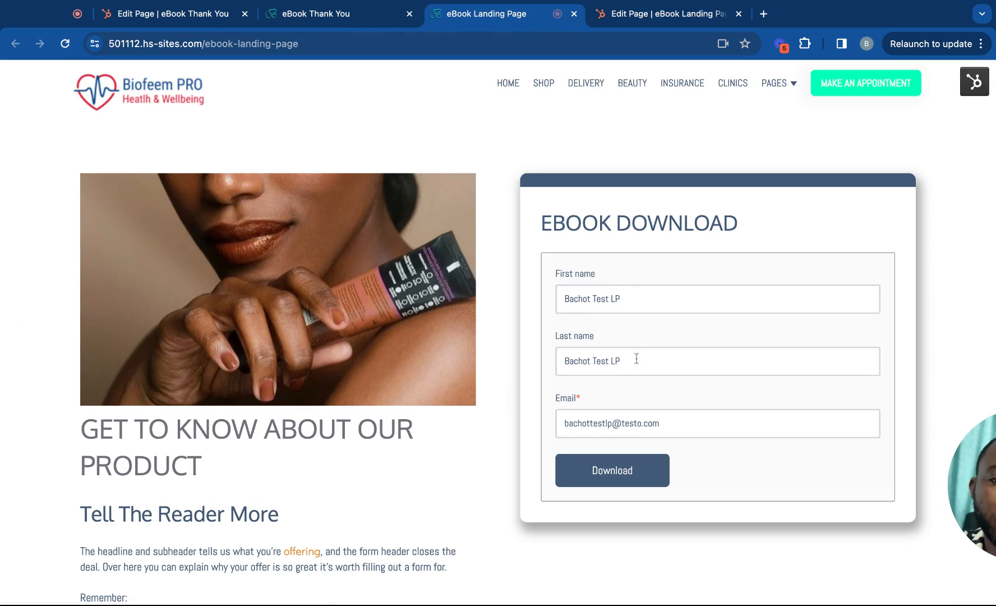
Enter a new test first name and reuse it as the last name in the form.
left_click(624, 301)
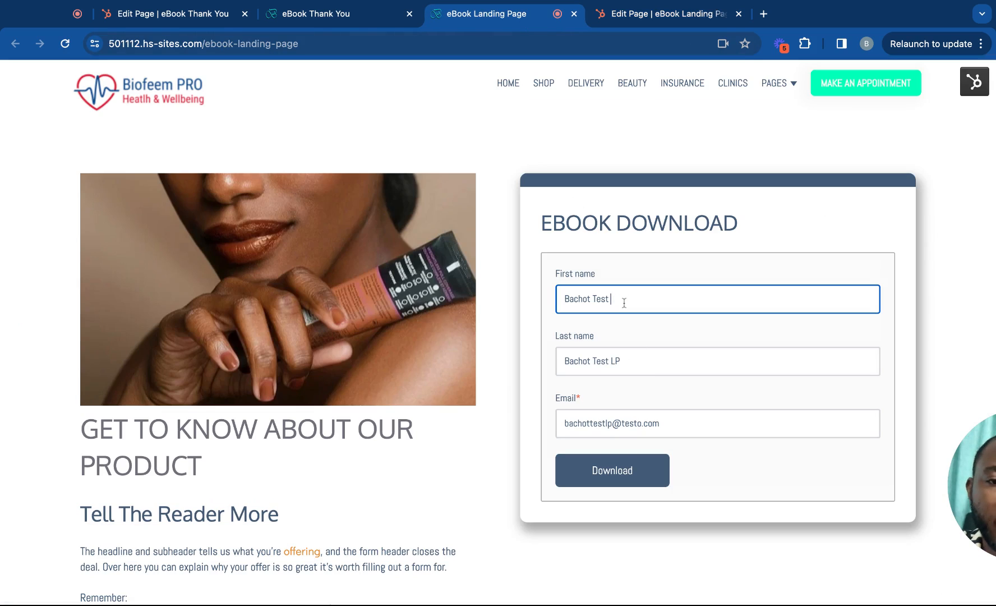
key("super+a")
type("J")
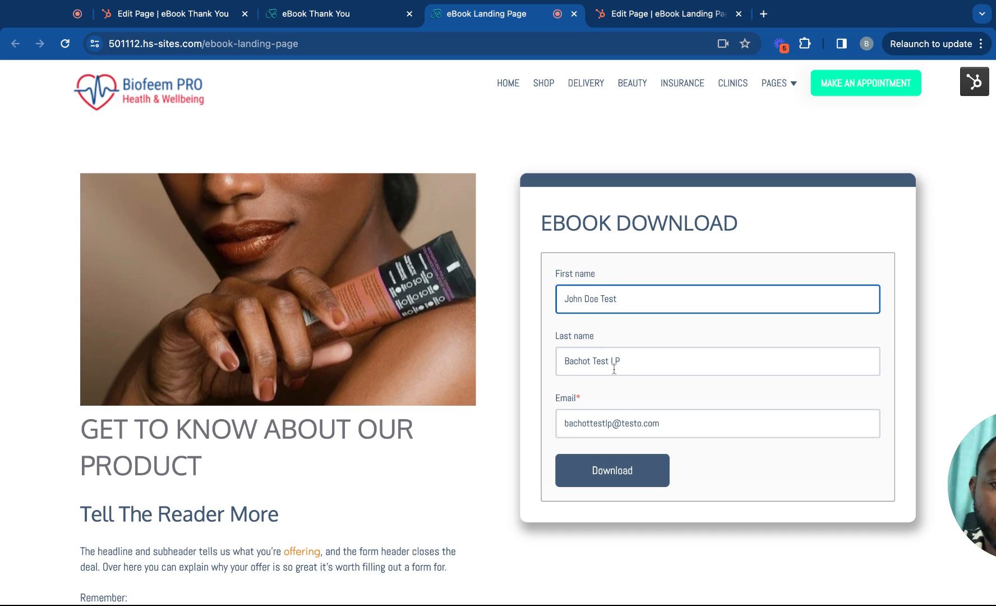
key("super+a")
key("super+c")
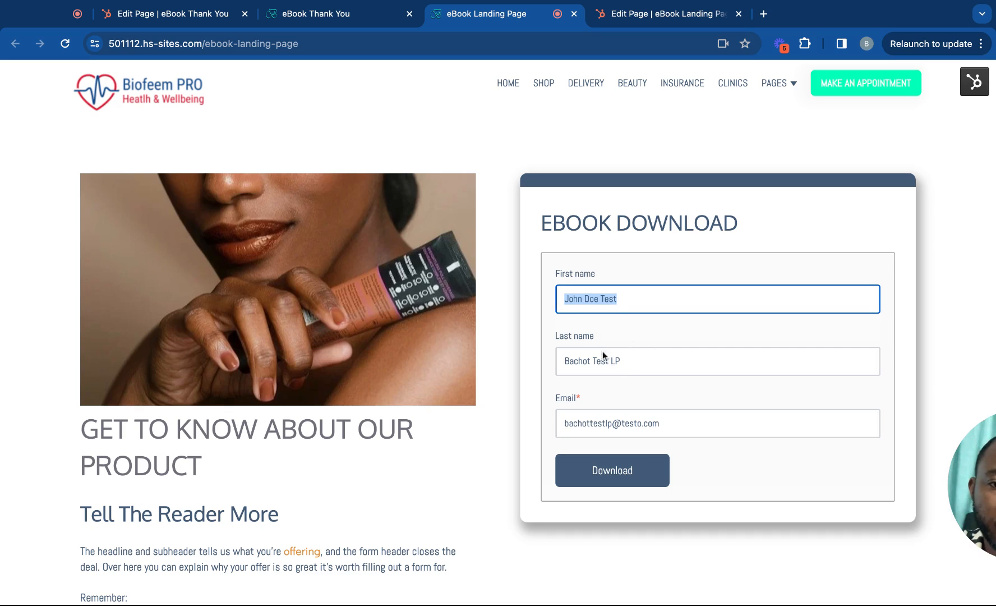
left_click(623, 363)
key("super+a")
key("super+v")
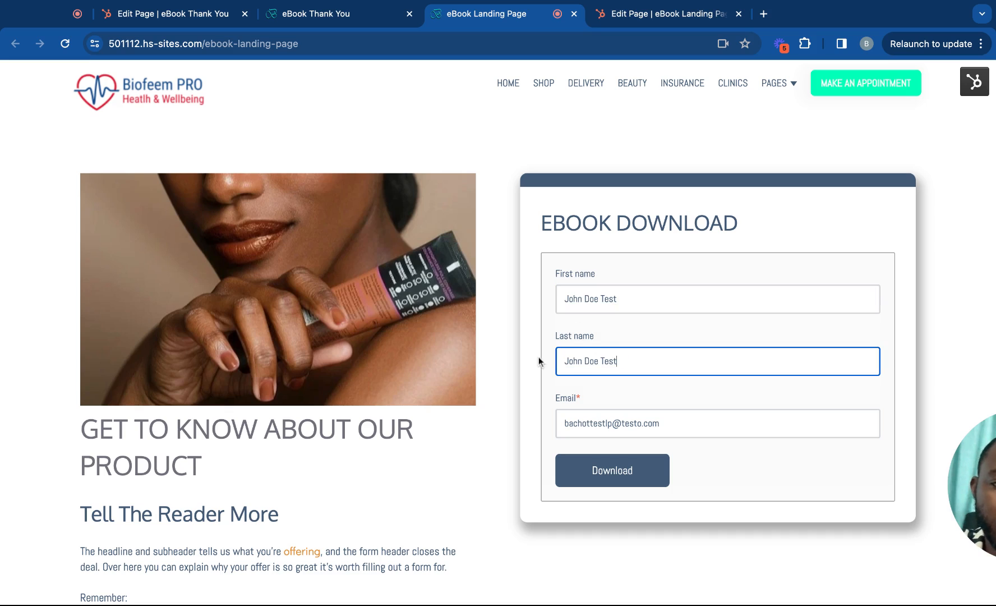
Edit the test email address and submit the eBook download form.
left_click(585, 422)
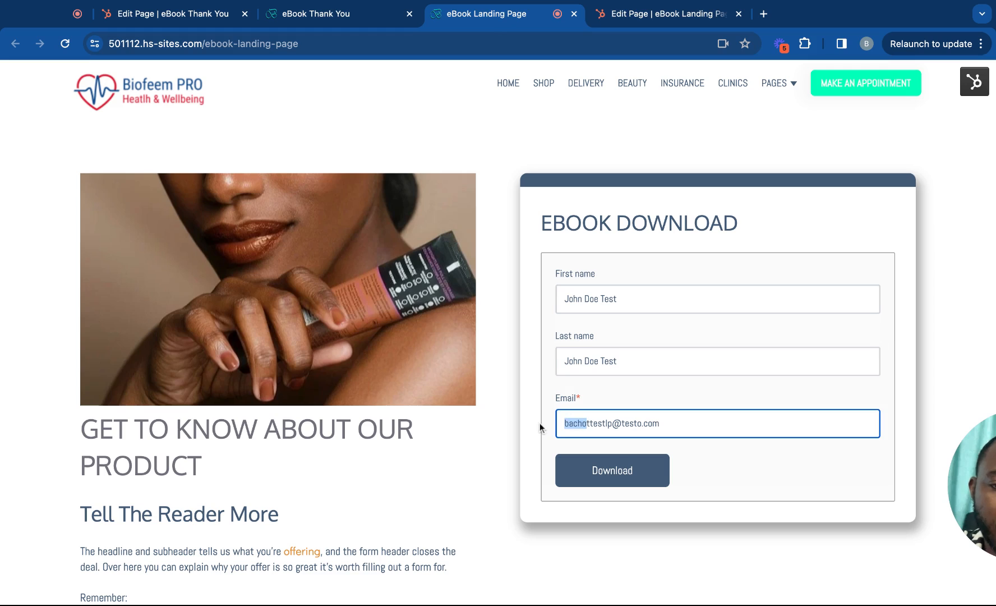
key("BackSpace")
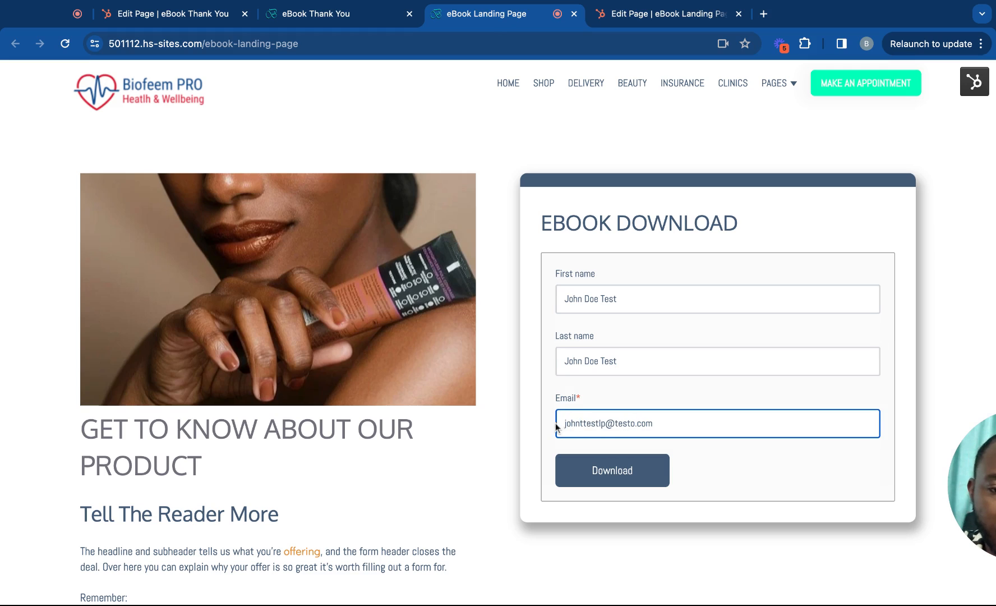
type("john")
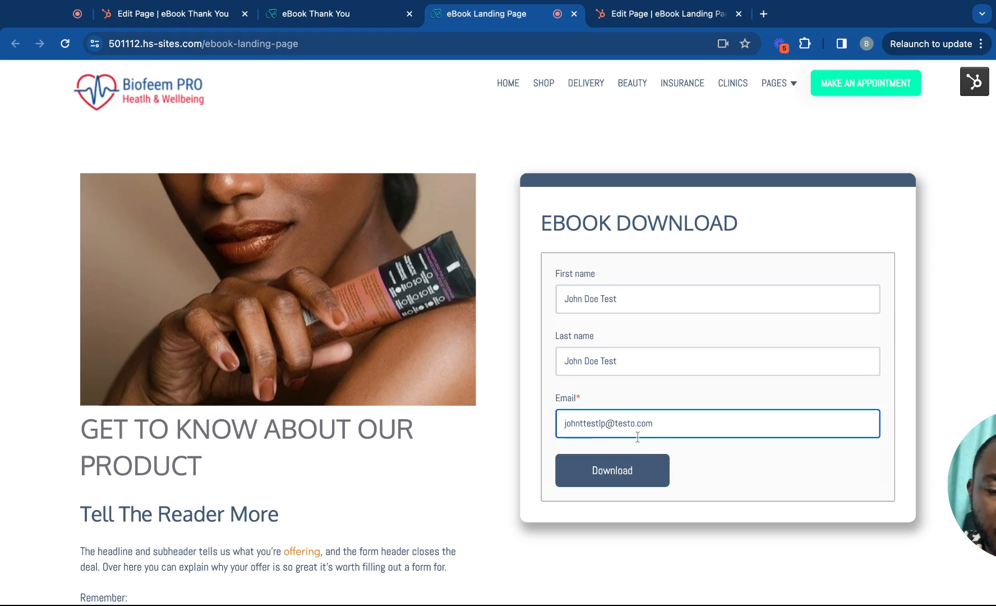
type("doe")
left_click(618, 474)
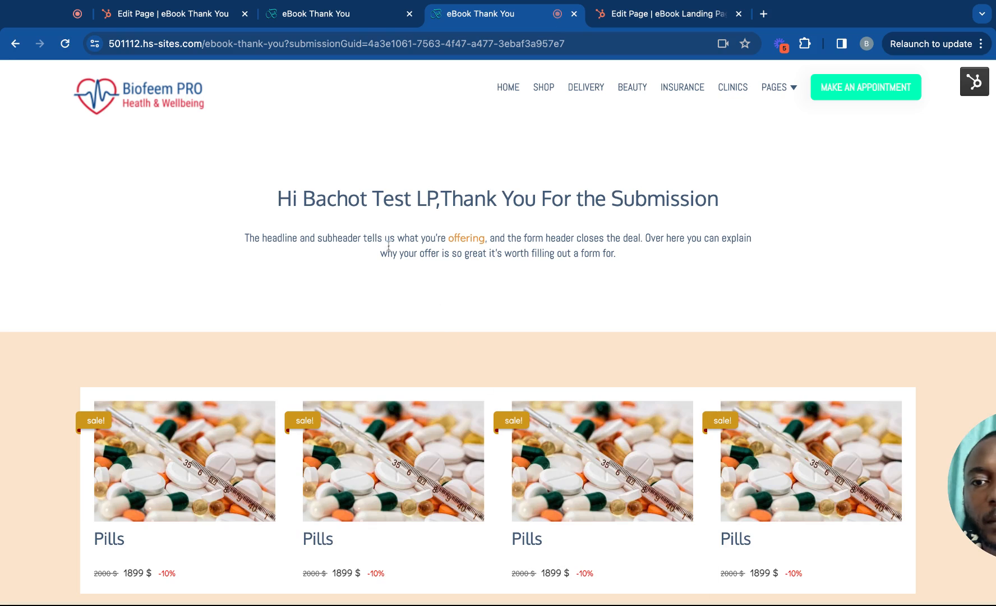
Reload the eBook Thank You page and review the personalised greeting and Pills product cards.
left_click(65, 46)
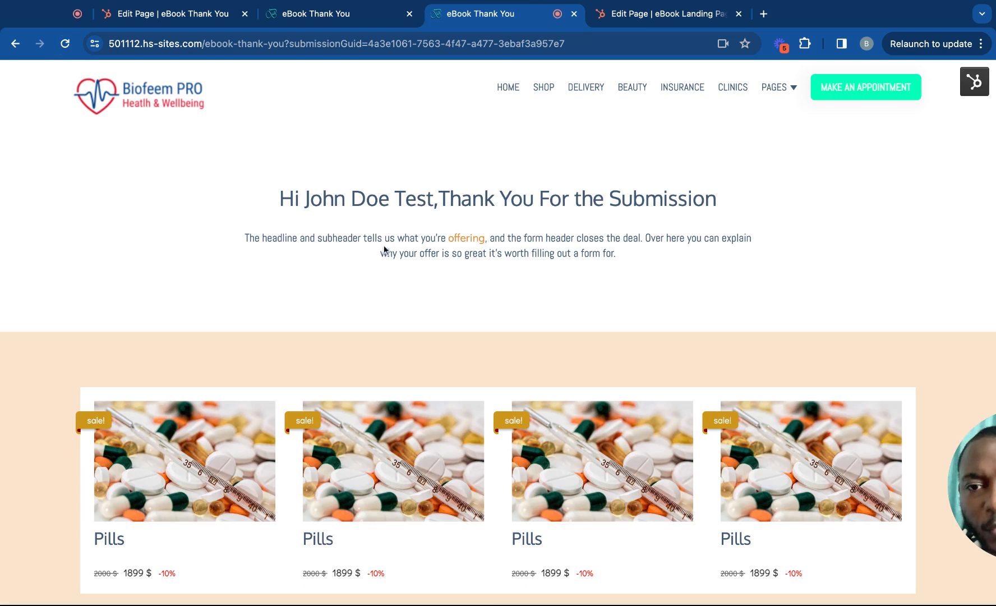
scroll(393, 280, "down", 5)
scroll(394, 286, "up", 6)
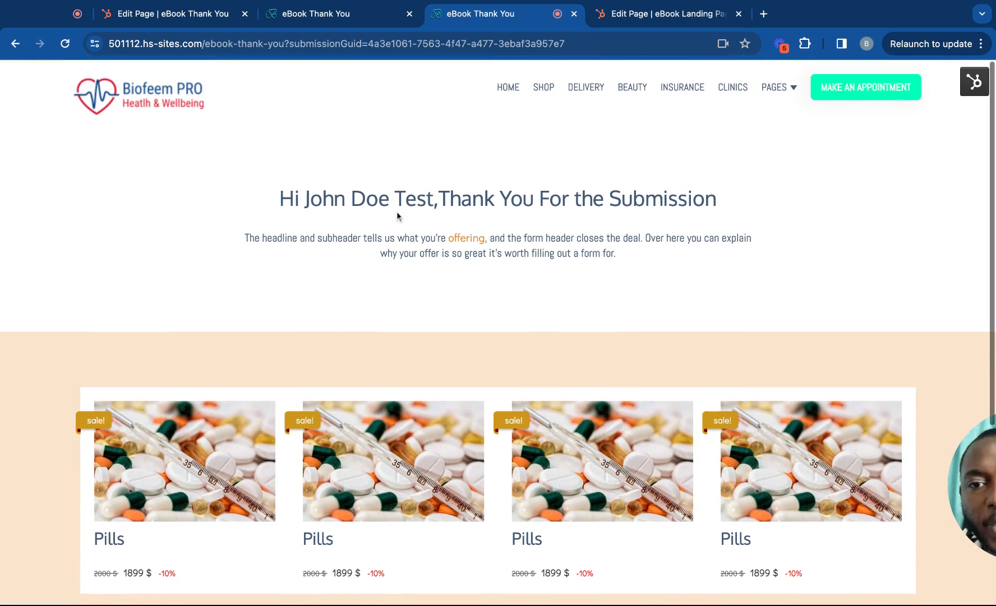
scroll(387, 200, "down", 2)
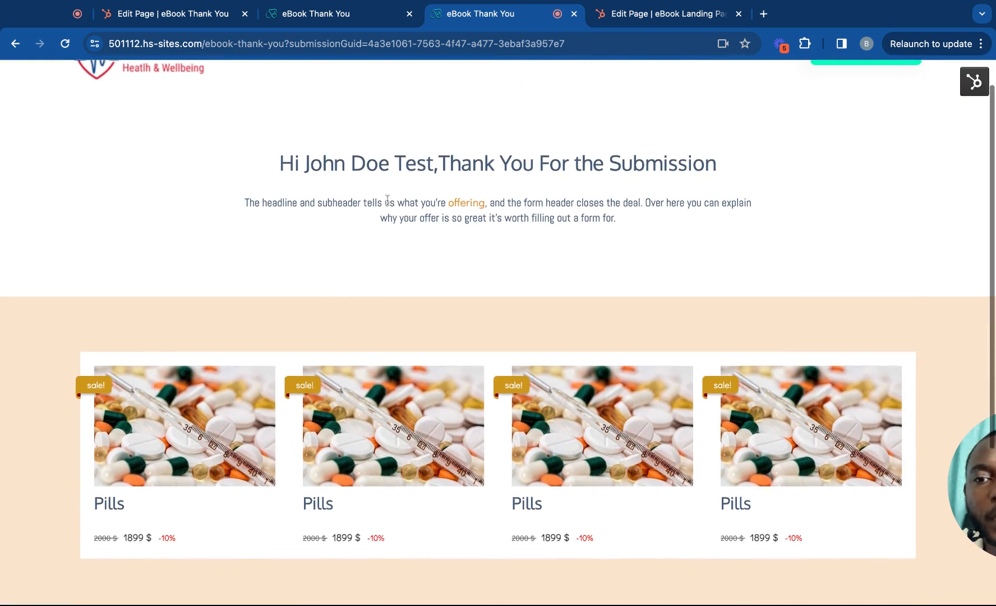
scroll(387, 200, "up", 1)
scroll(452, 223, "down", 3)
scroll(452, 222, "up", 3)
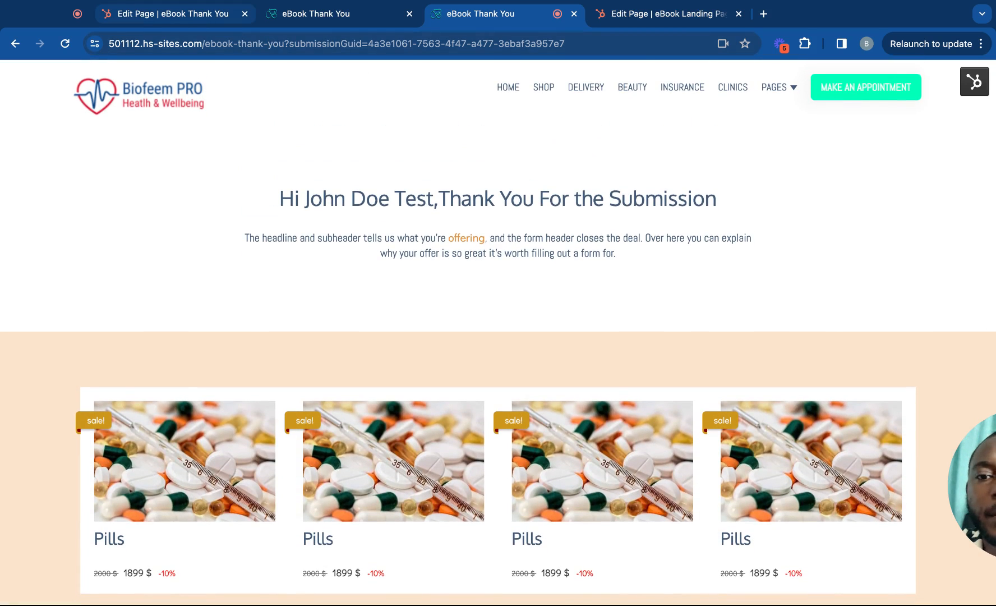
scroll(301, 124, "down", 5)
scroll(301, 124, "up", 1)
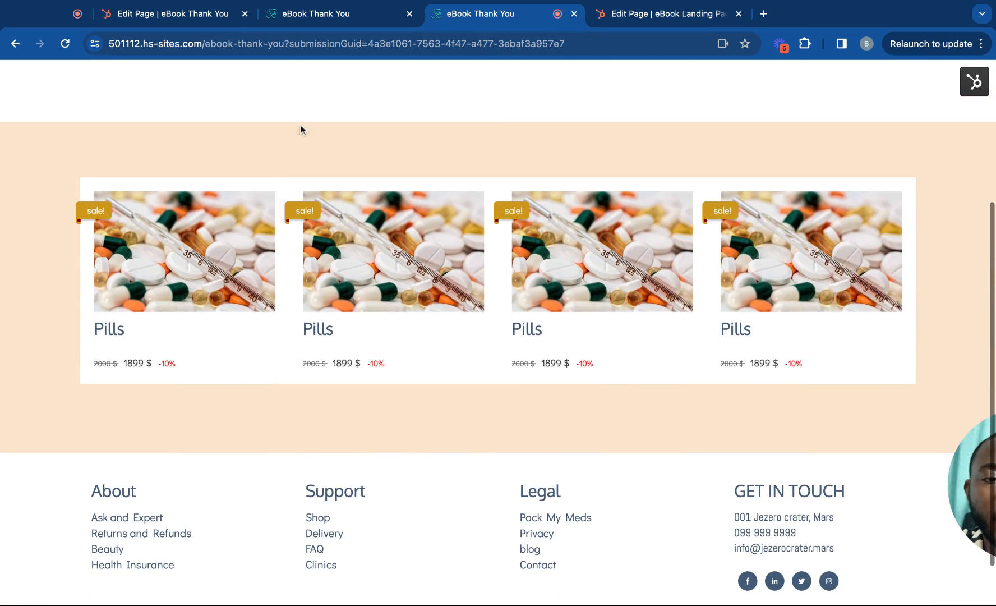